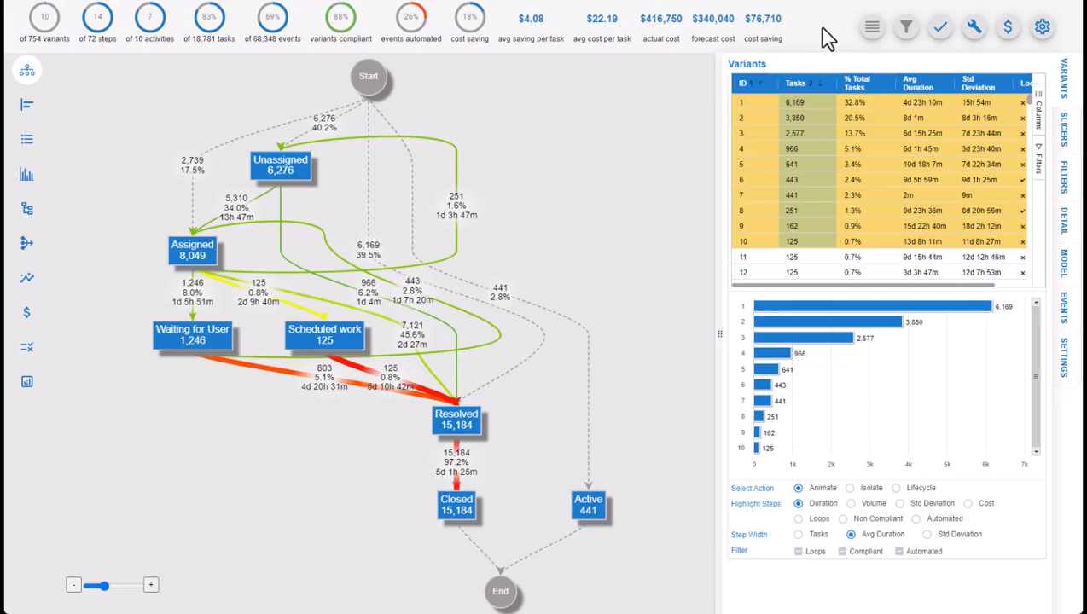
# View variants 2, 4 and 6 individually in the process map, and reselect variants 1 through 10.
pyautogui.click(799, 118)
pyautogui.click(802, 151)
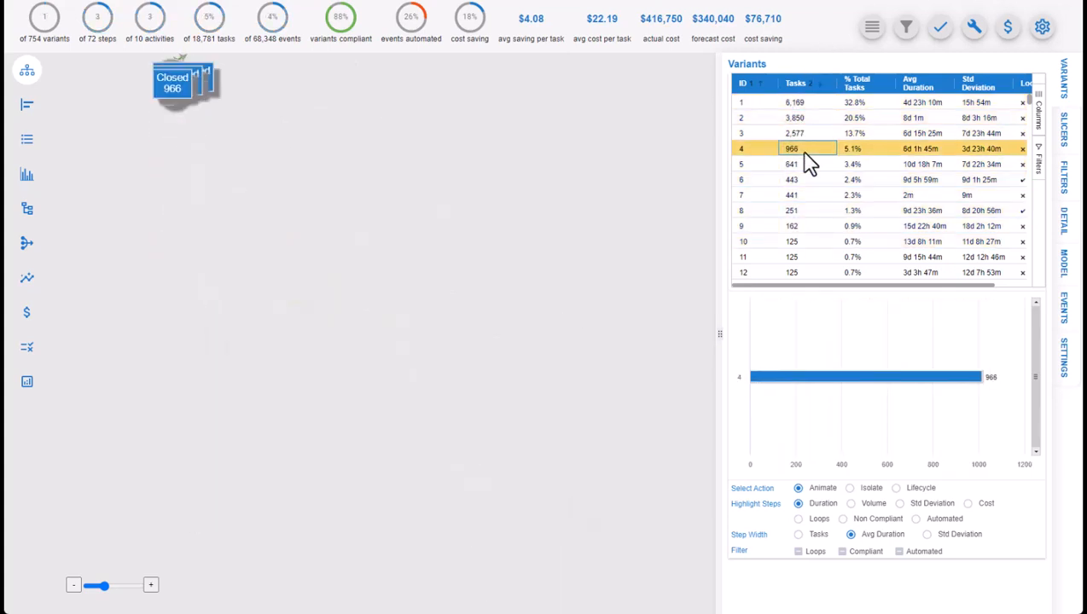
pyautogui.click(808, 183)
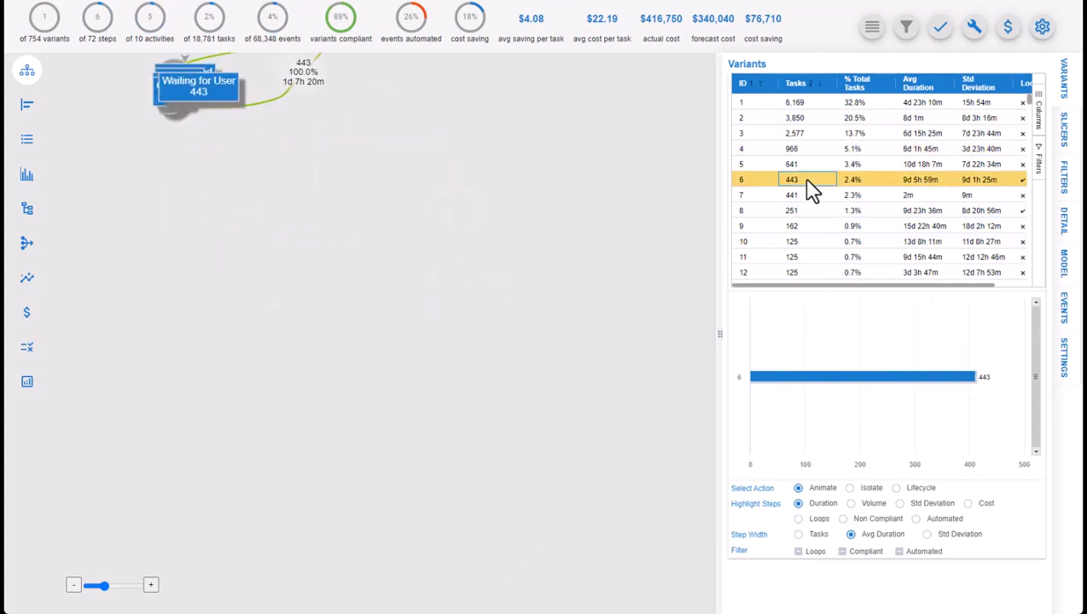
pyautogui.click(803, 104)
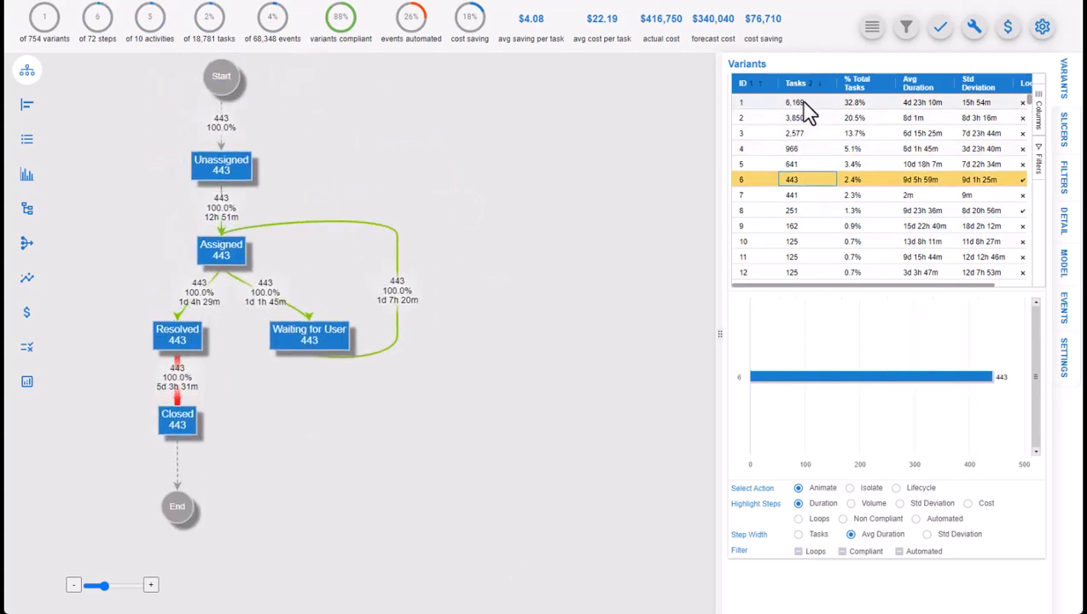
pyautogui.keyDown('shift'); pyautogui.click(810, 243); pyautogui.keyUp('shift')
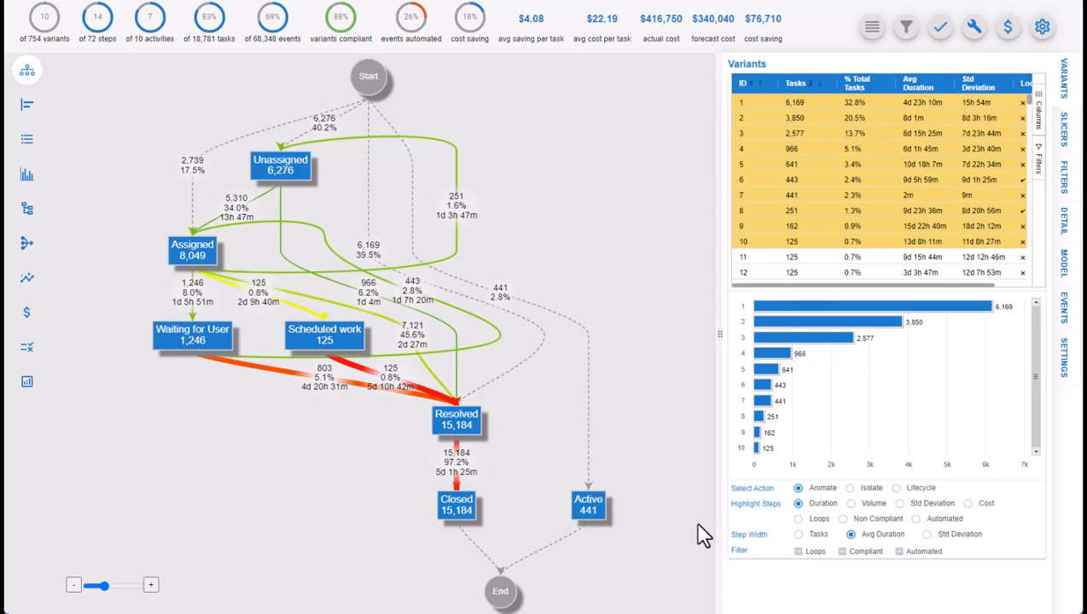
# Highlight the process map steps by Volume, Std Deviation, Cost, Loops, Non Compliant and Automated one after another.
pyautogui.click(850, 505)
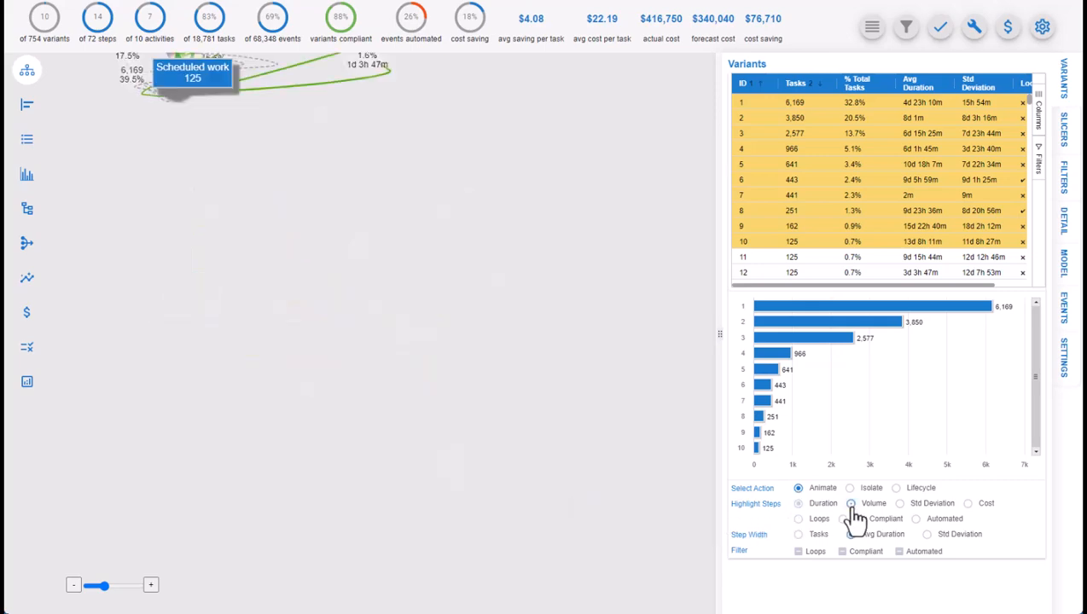
pyautogui.click(901, 505)
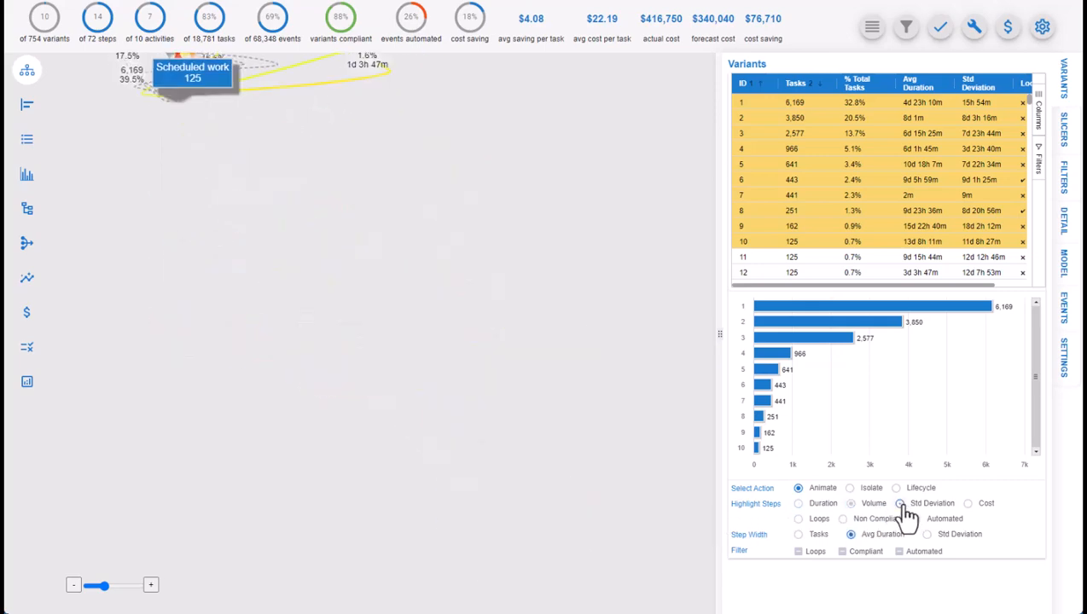
pyautogui.click(969, 505)
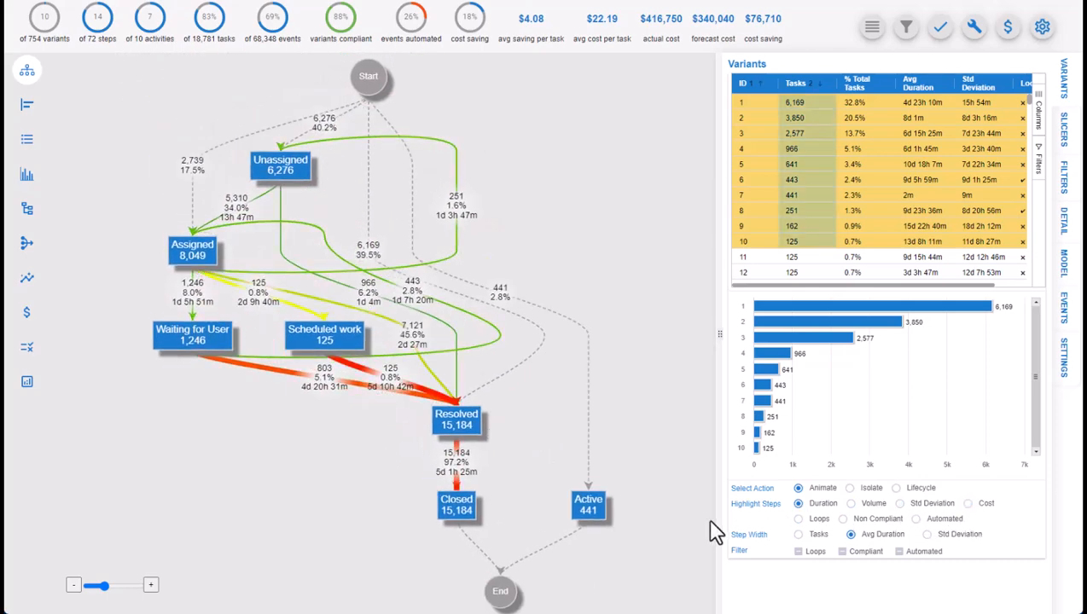
pyautogui.click(799, 519)
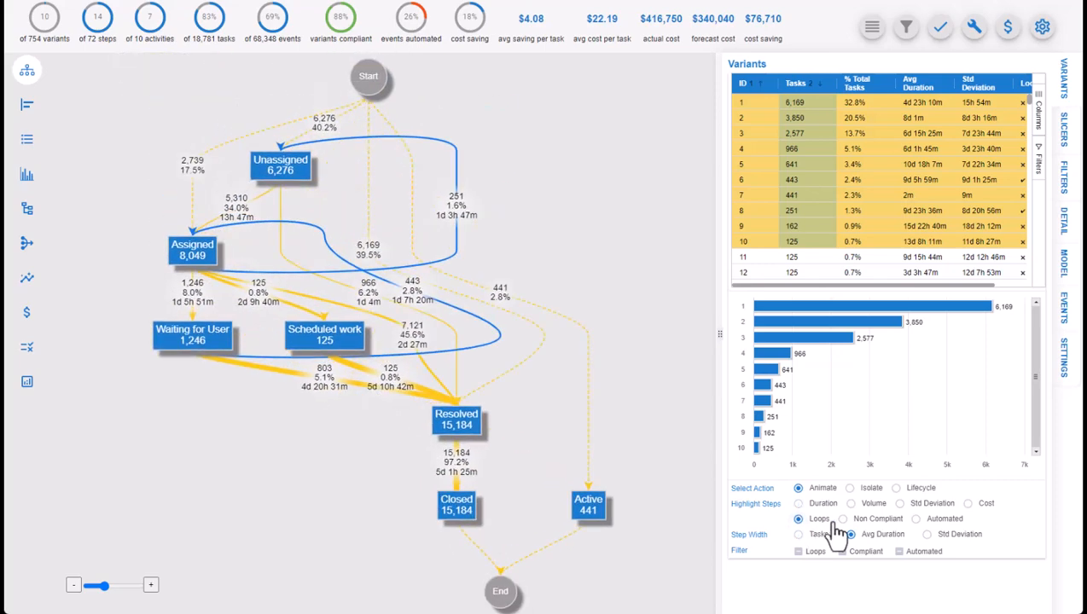
pyautogui.click(844, 520)
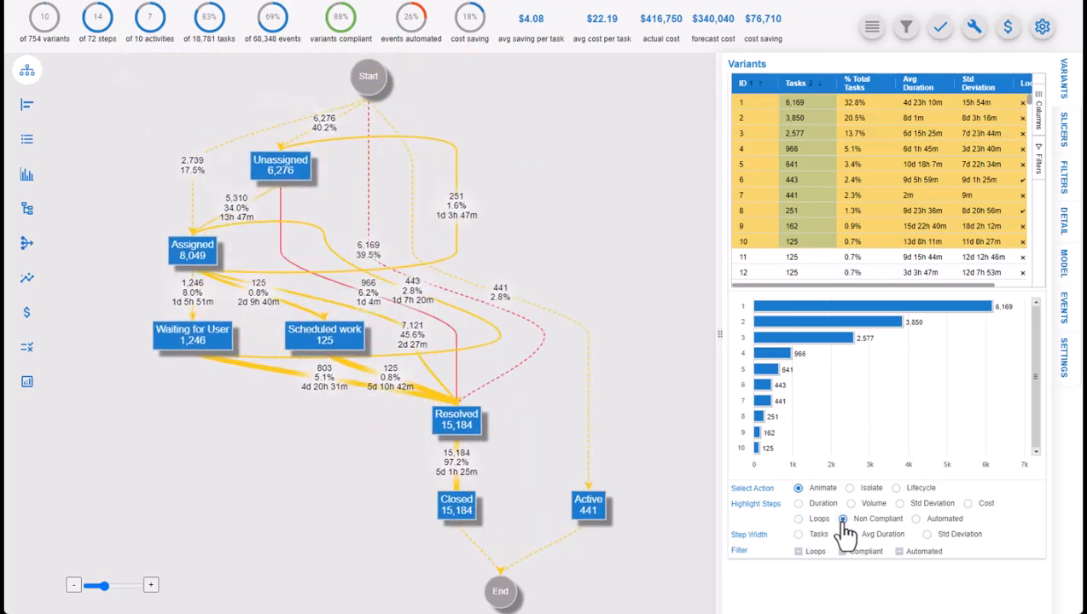
pyautogui.click(915, 518)
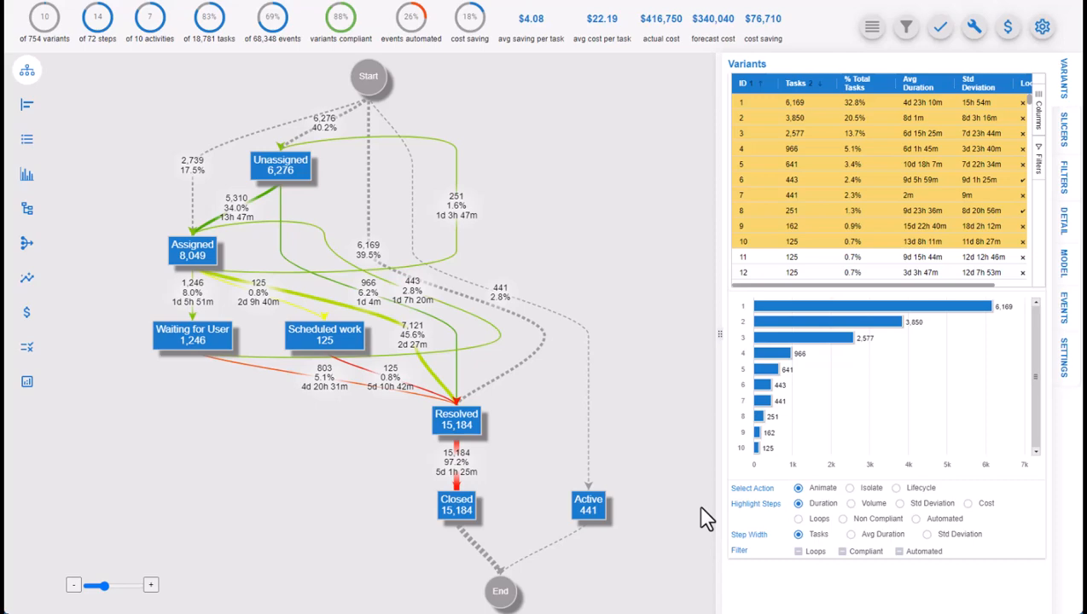
# Compare step widths by Avg Duration, Std Deviation and Tasks, and turn the Loops filter on and off again.
pyautogui.click(851, 535)
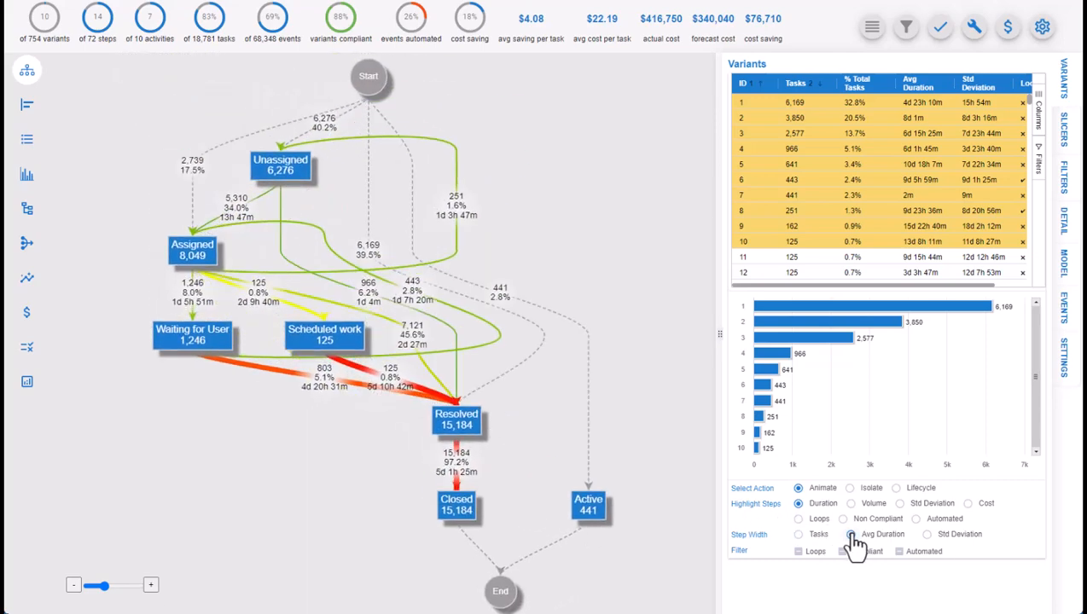
pyautogui.click(927, 535)
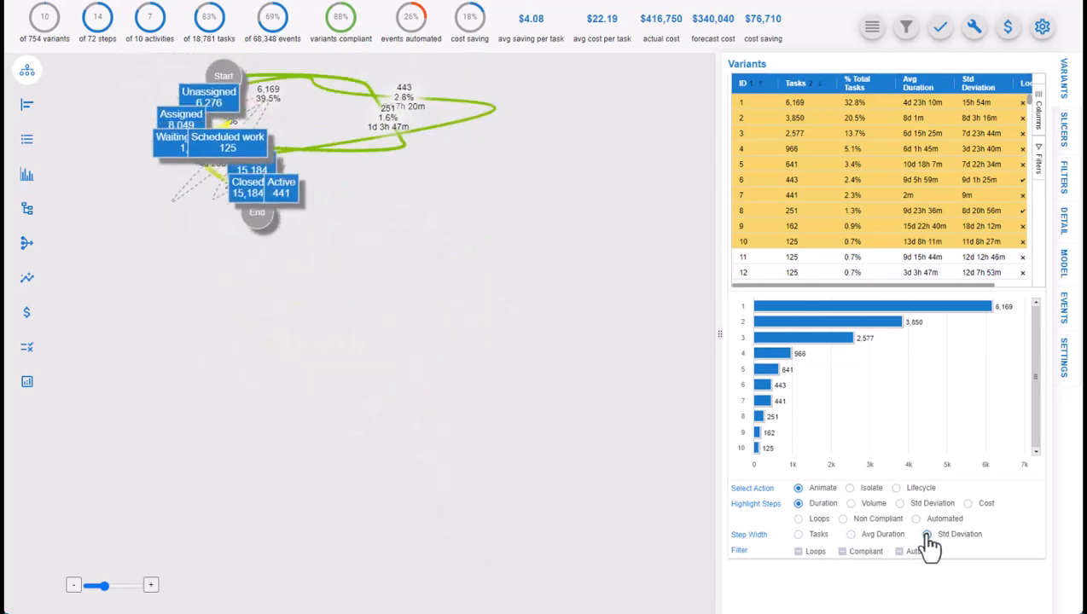
pyautogui.click(798, 534)
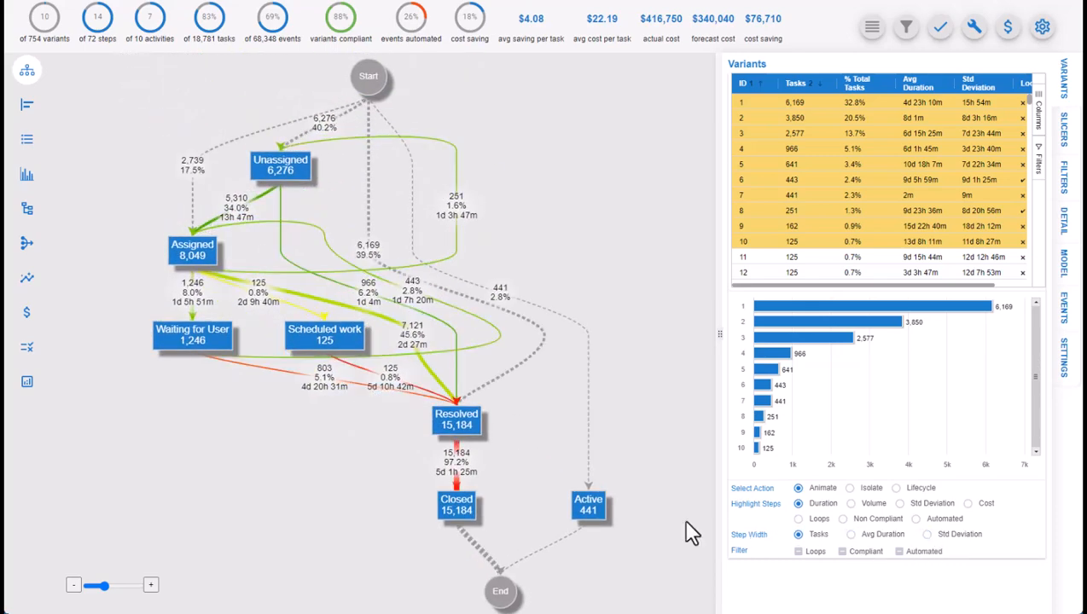
pyautogui.click(799, 552)
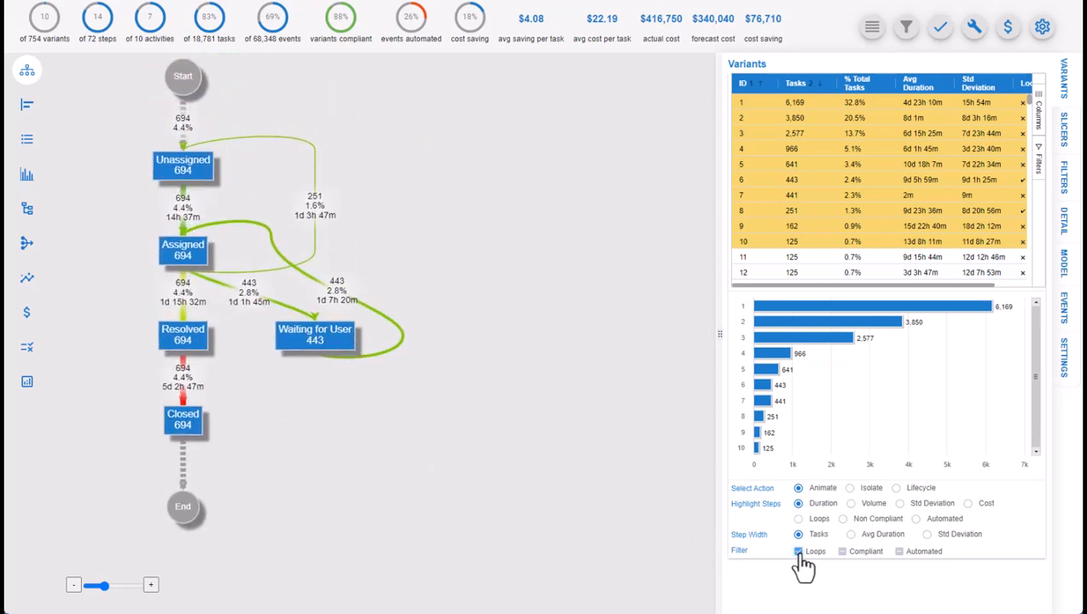
pyautogui.click(798, 551)
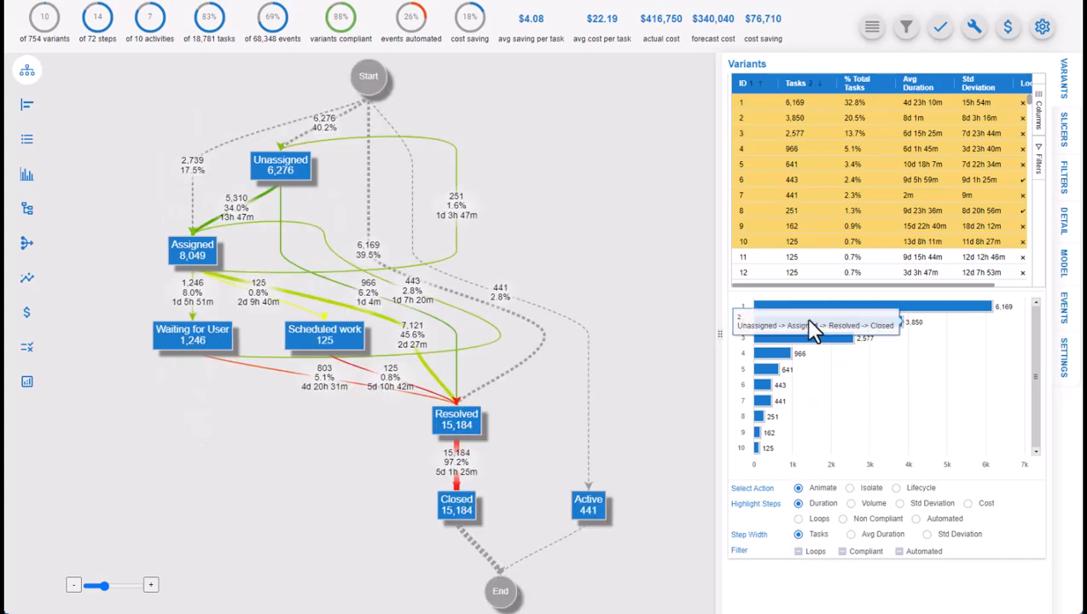
# Apply the Animate, Isolate and Lifecycle actions in turn to variant 2 in the bar chart, restoring the full map before Lifecycle.
pyautogui.click(812, 329)
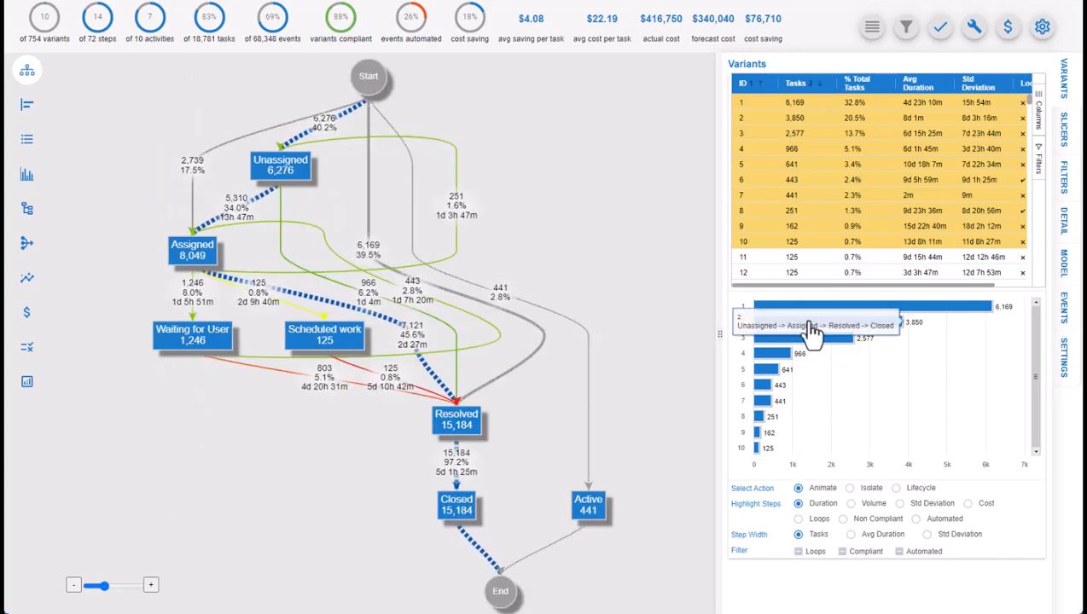
pyautogui.click(849, 488)
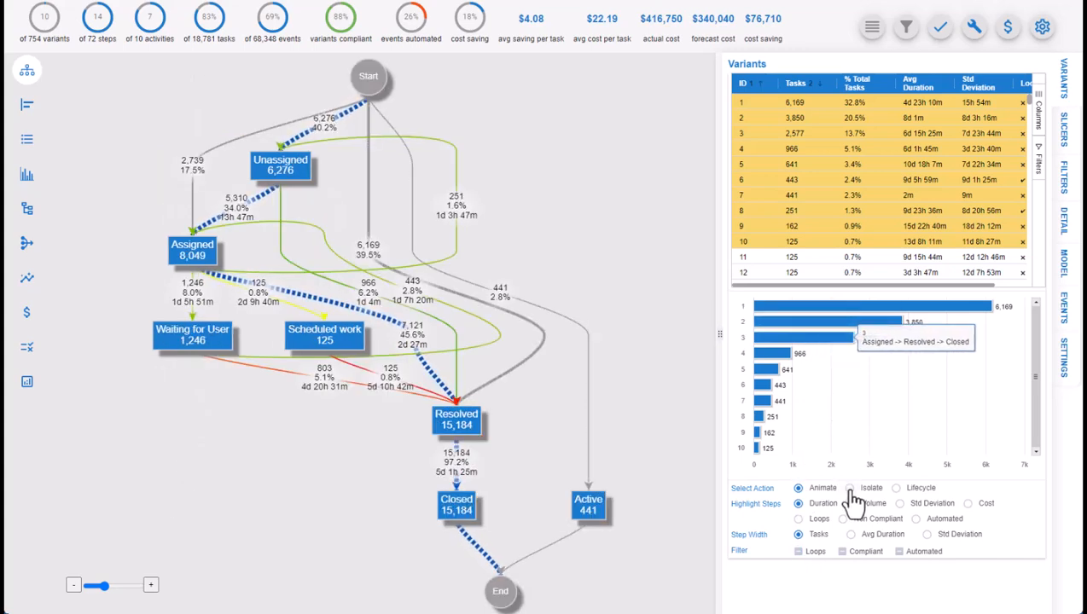
pyautogui.click(821, 333)
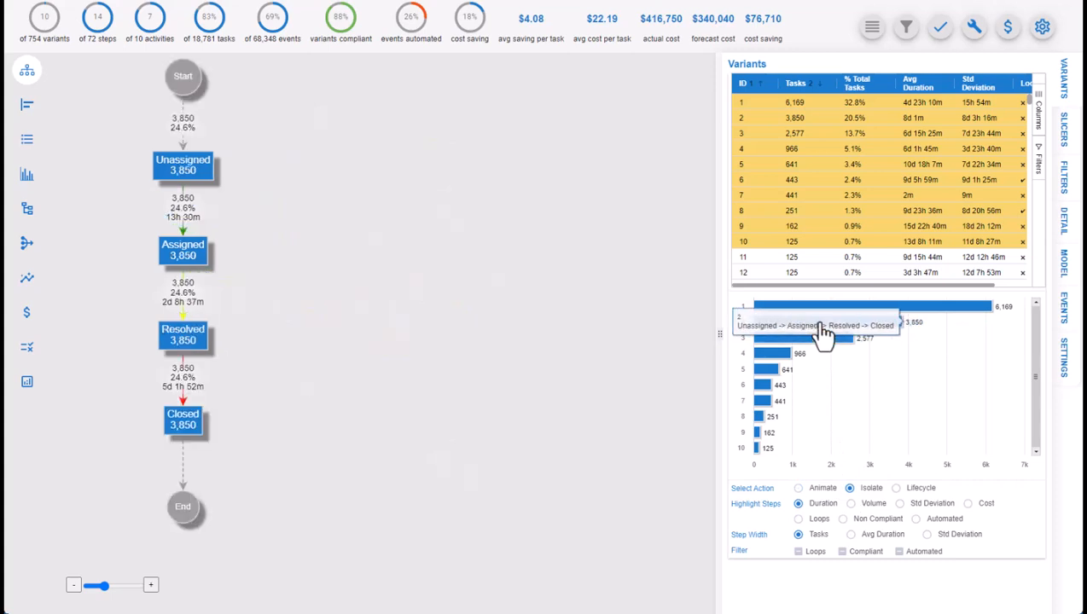
pyautogui.click(822, 331)
pyautogui.click(896, 489)
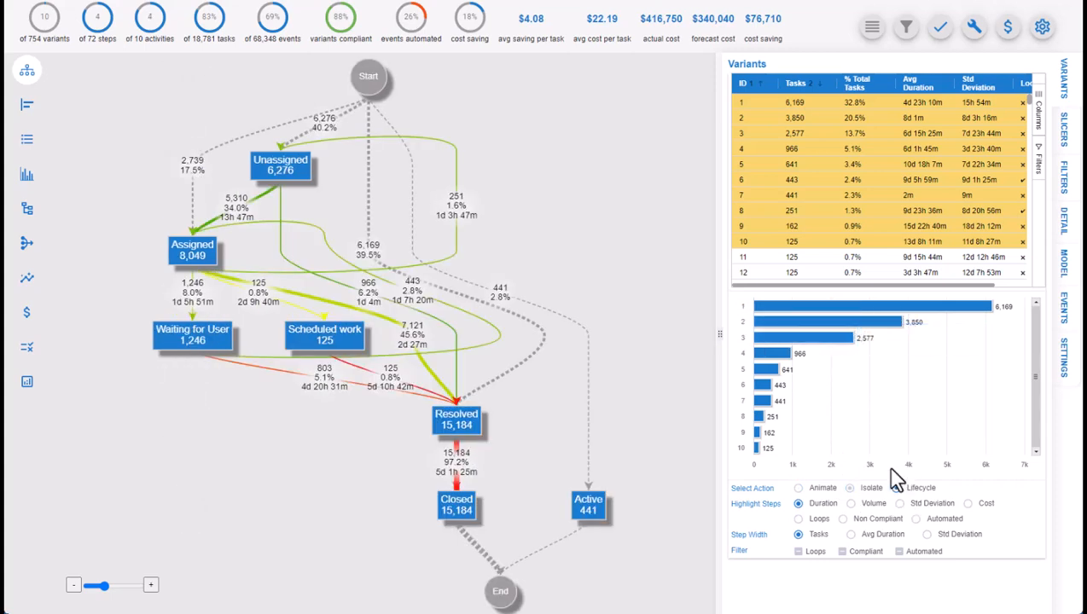
pyautogui.click(831, 333)
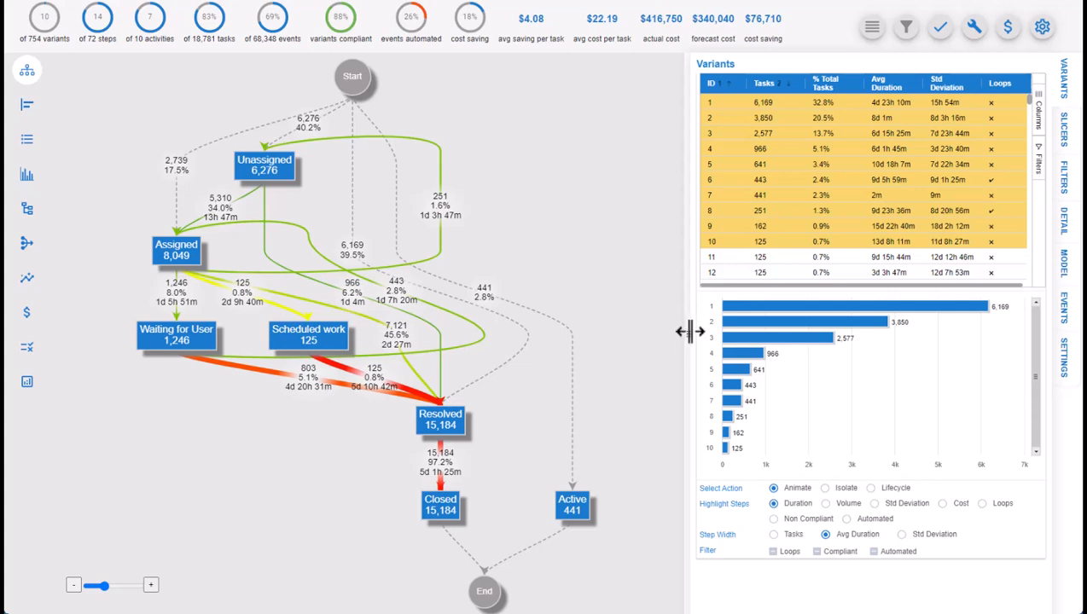
# Widen the Variants pane and add the Avg Cost Savings column to the variants table.
pyautogui.moveTo(691, 332); pyautogui.dragTo(627, 332)
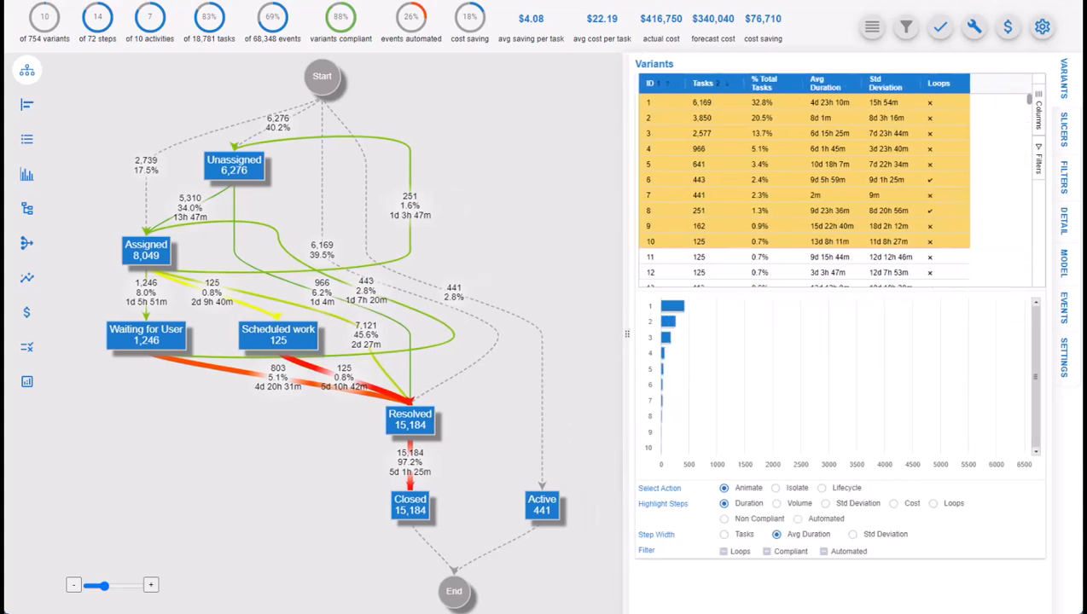
pyautogui.click(1039, 111)
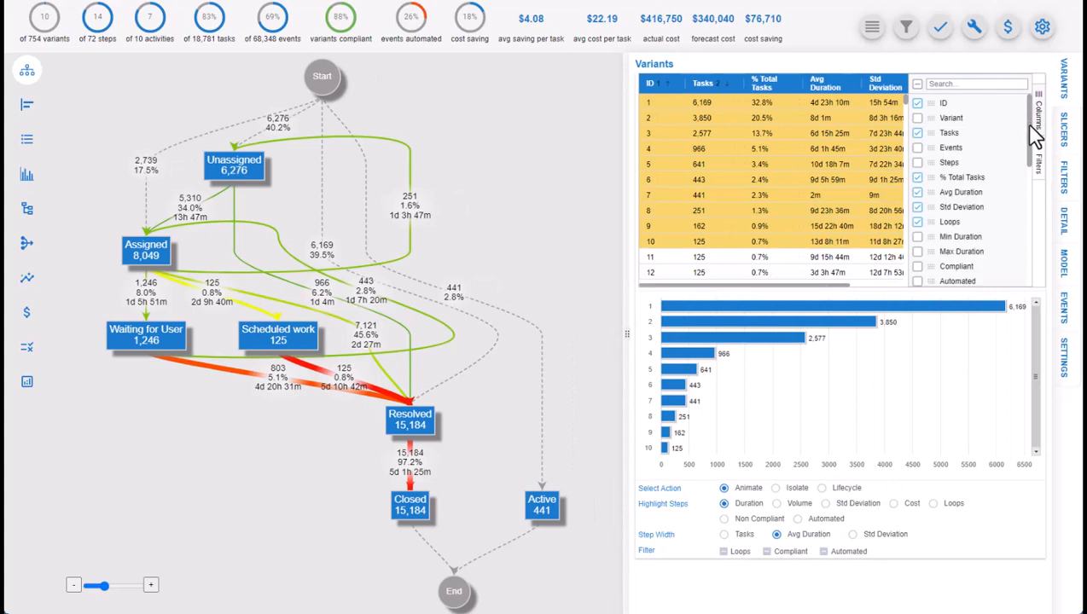
pyautogui.moveTo(1028, 141); pyautogui.dragTo(1032, 205)
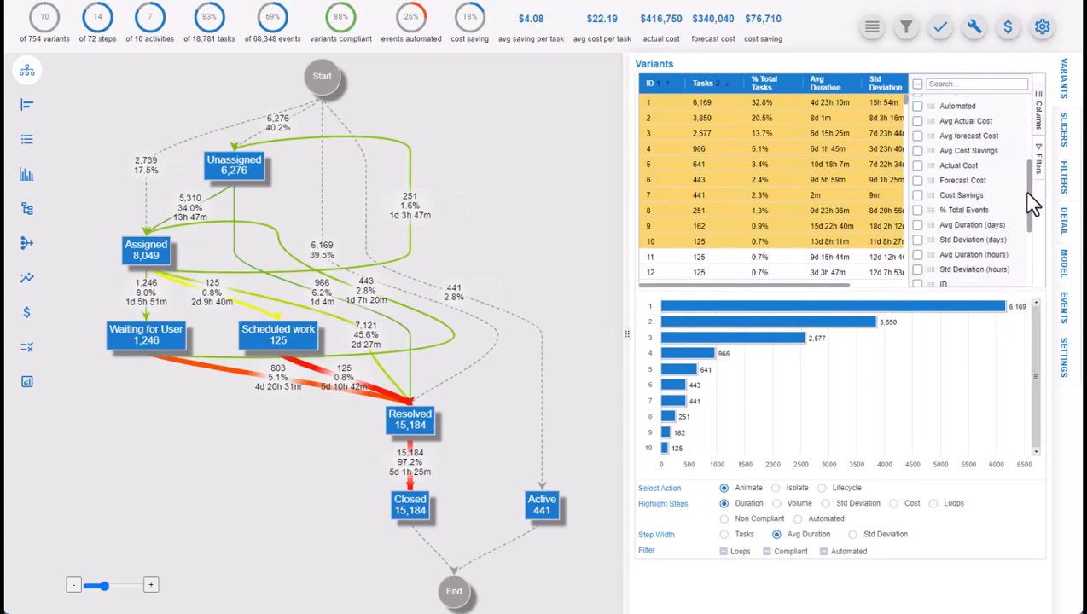
pyautogui.click(917, 151)
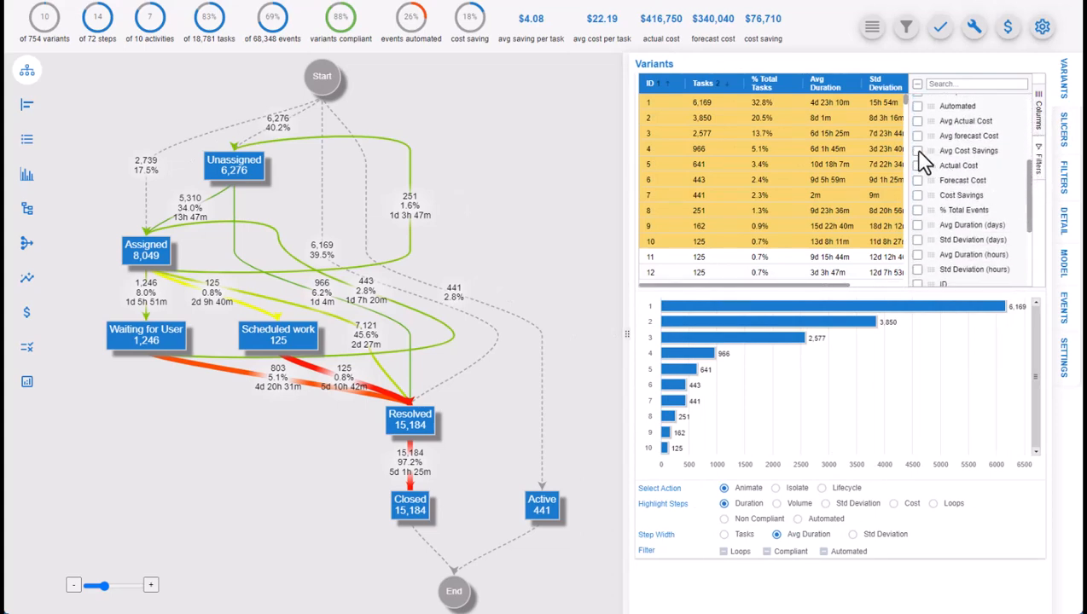
pyautogui.click(1041, 100)
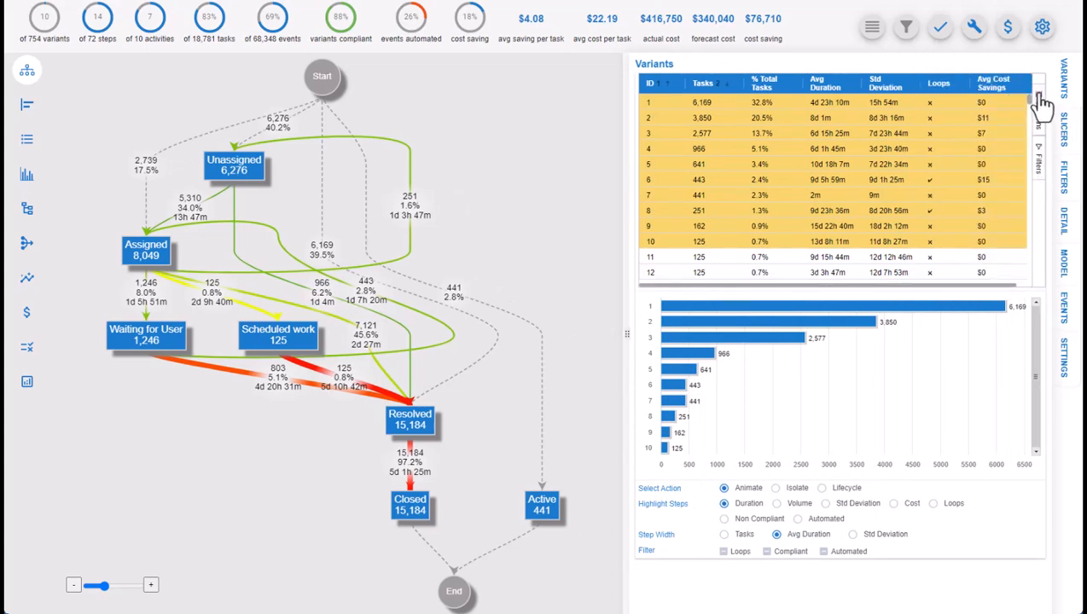
# Filter the variants table by Loops so that only false remains included, excluding true.
pyautogui.click(1040, 158)
pyautogui.scroll(-2, 1033, 141)
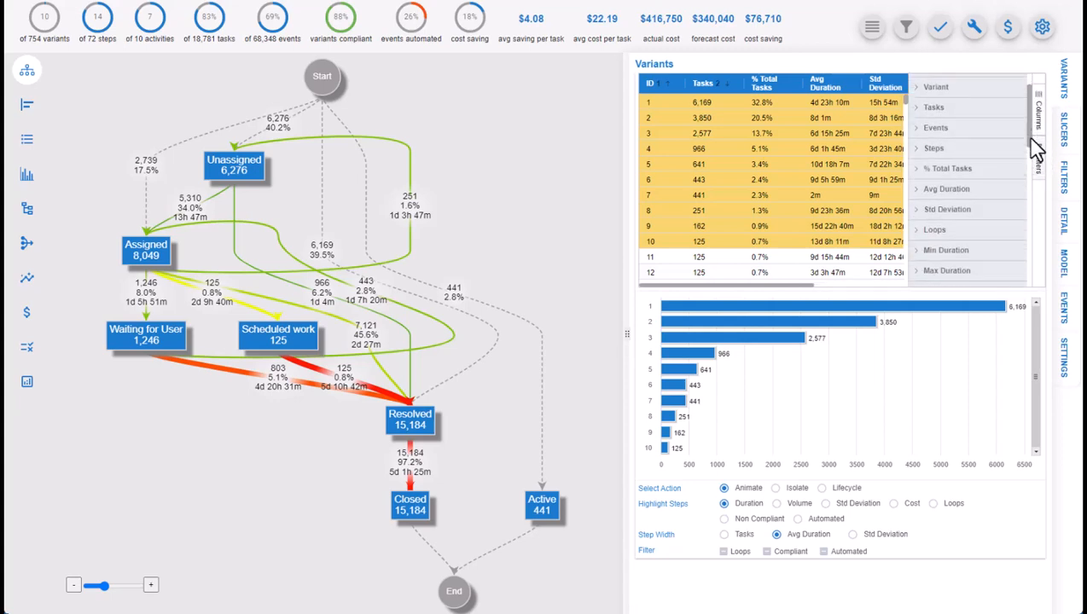
pyautogui.click(926, 181)
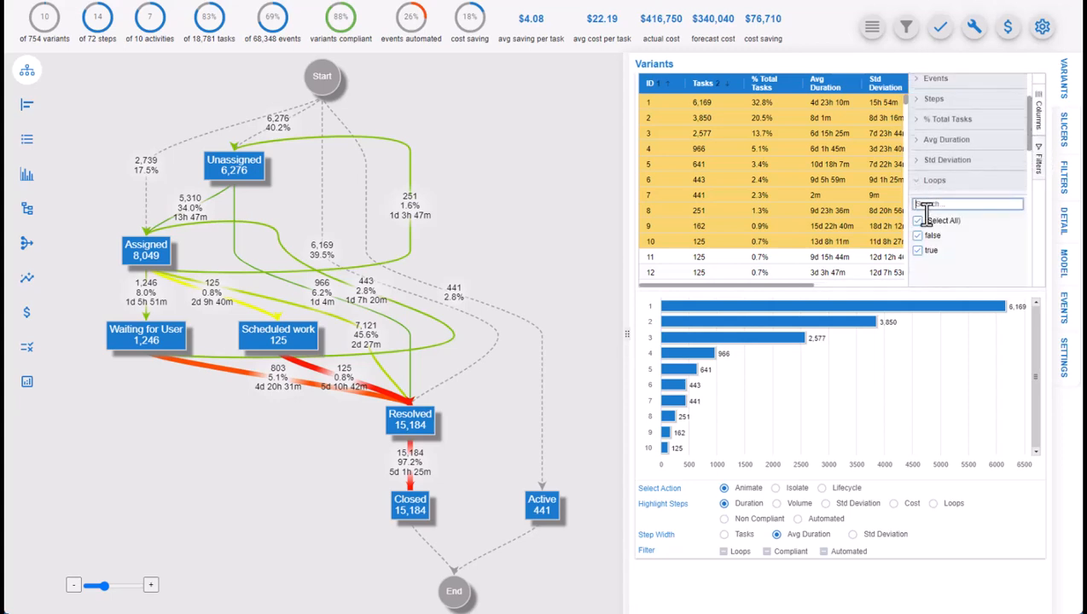
pyautogui.click(917, 251)
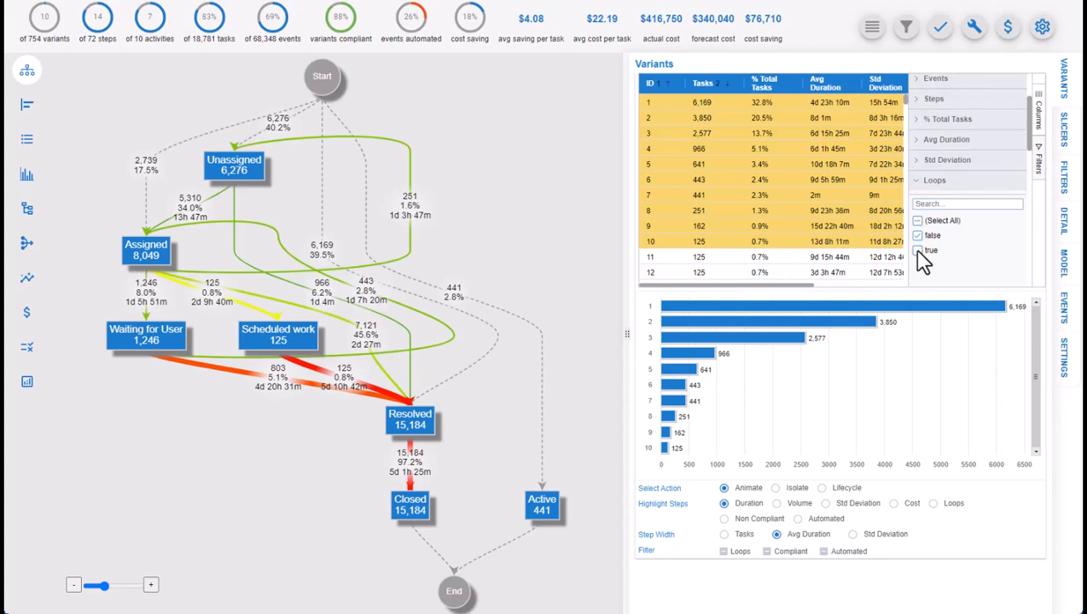
pyautogui.click(1039, 153)
# Sort the variants table by Avg Duration in descending order.
pyautogui.click(820, 89)
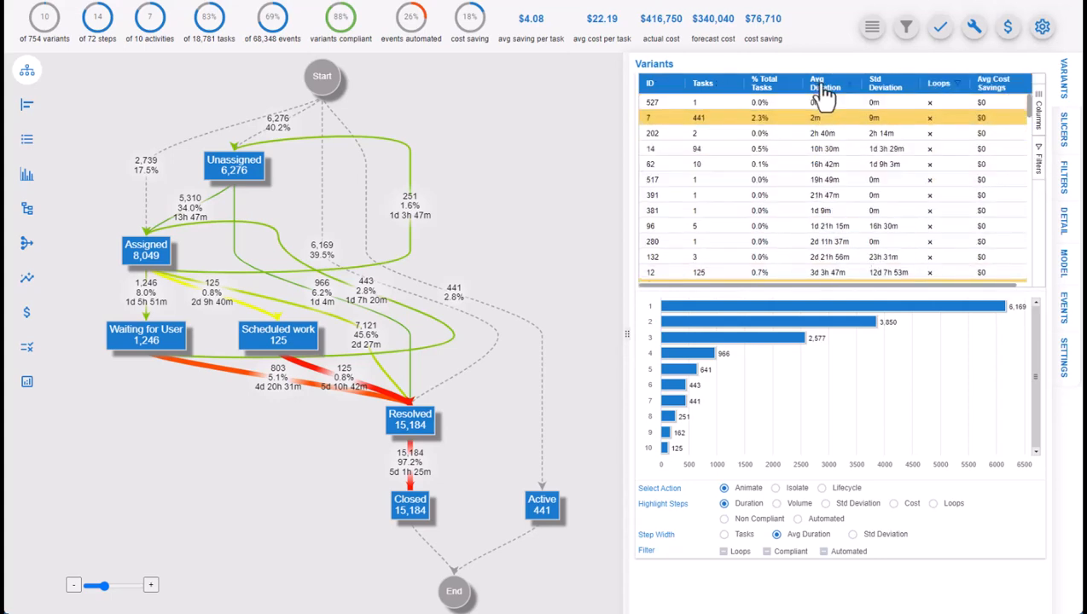
pyautogui.click(822, 94)
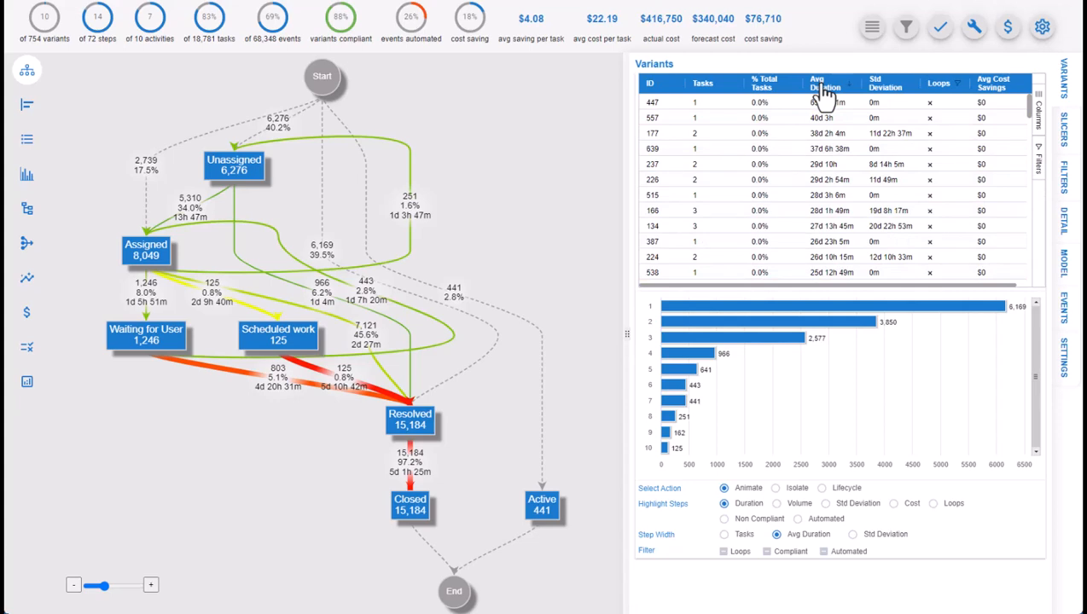
pyautogui.moveTo(822, 94); pyautogui.dragTo(876, 84)
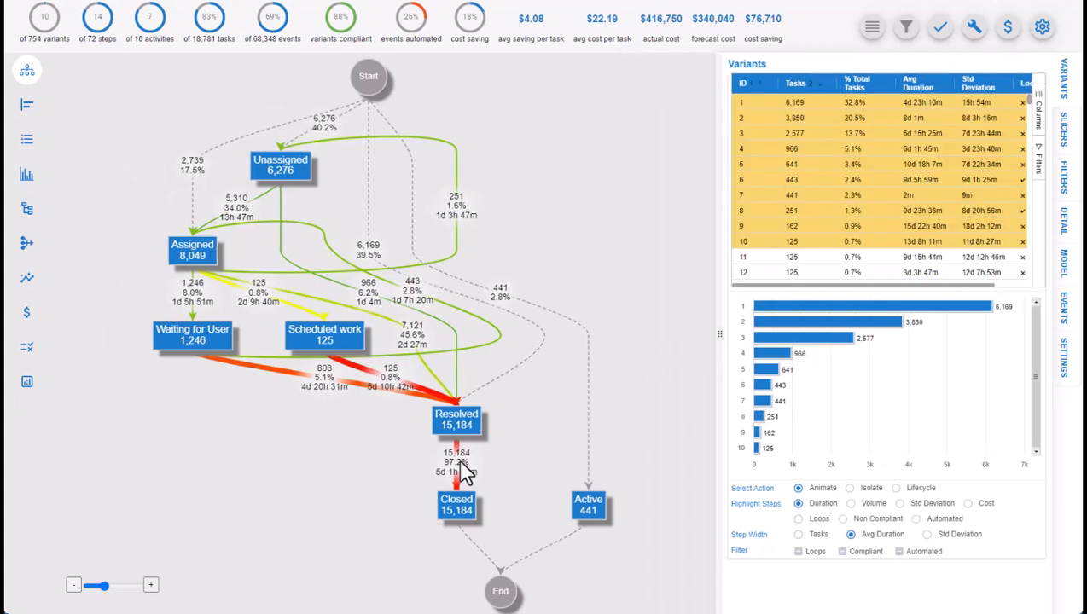
# Set the process map's flow direction to Left to right in the Visualizer settings.
pyautogui.moveTo(461, 478)
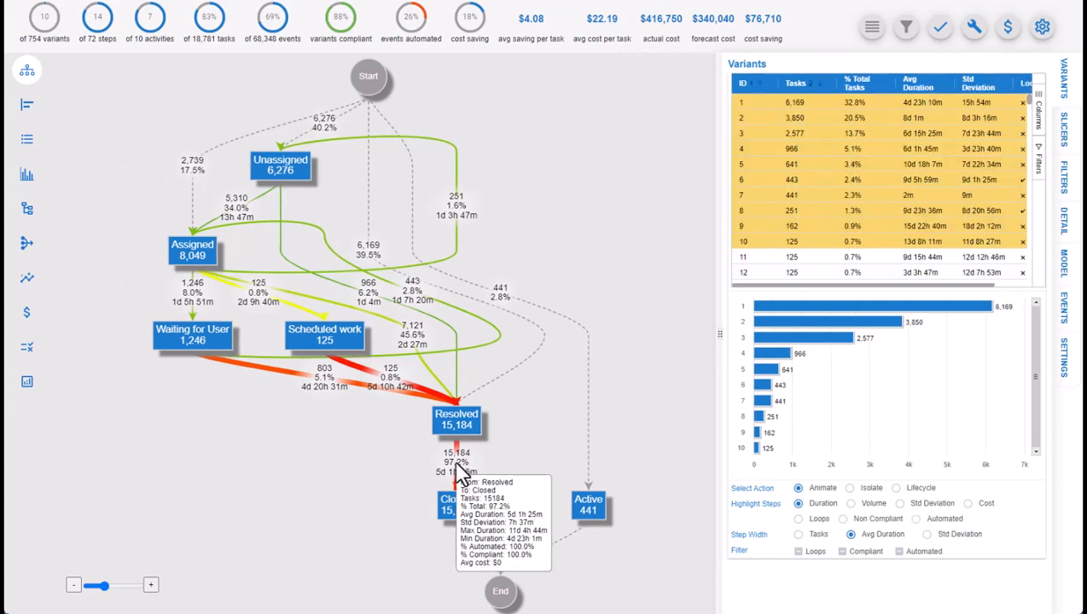
pyautogui.click(1067, 365)
pyautogui.click(779, 97)
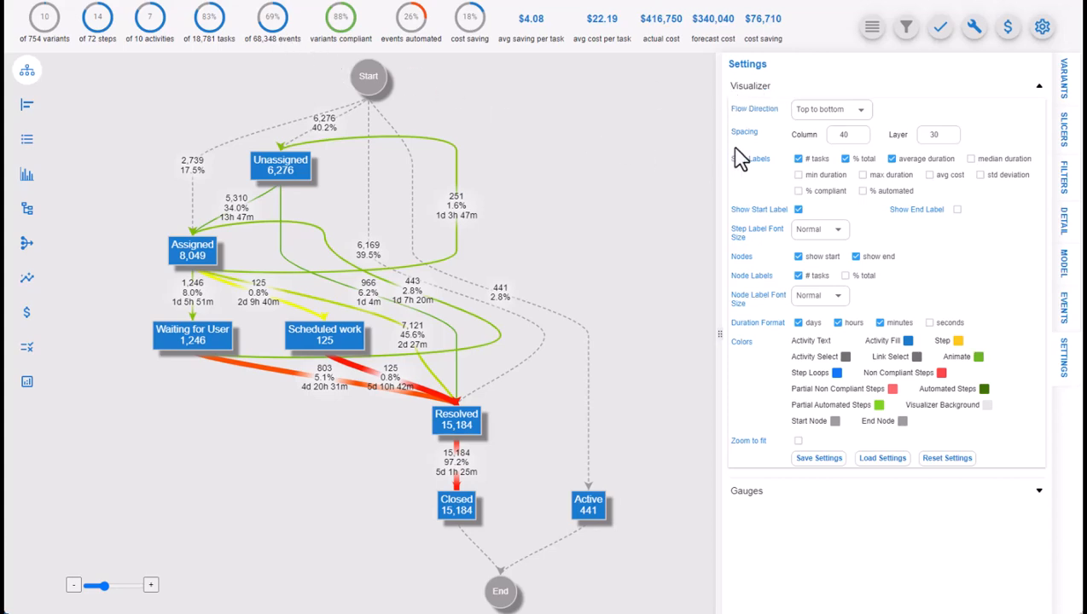
pyautogui.click(859, 109)
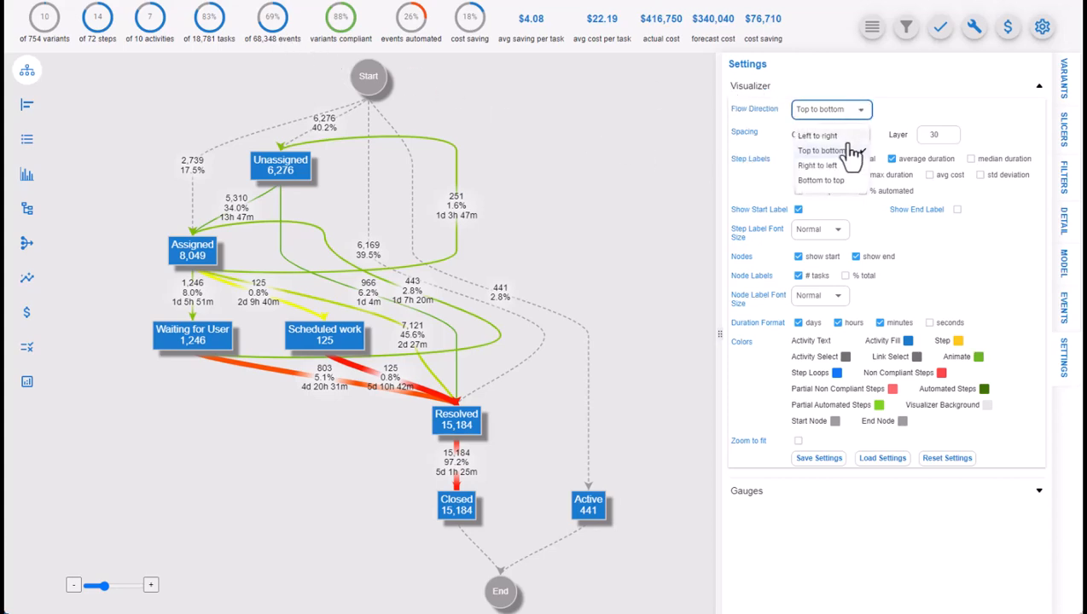
pyautogui.click(849, 136)
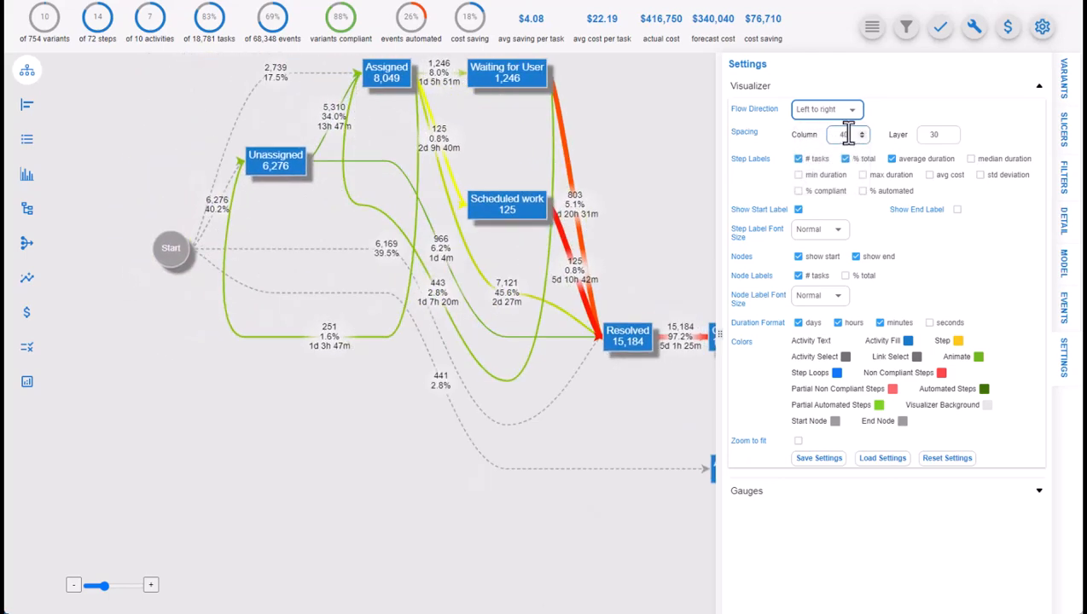
# Set the map's flow direction to Top to bottom, with column spacing 50 and layer spacing 40.
pyautogui.click(856, 109)
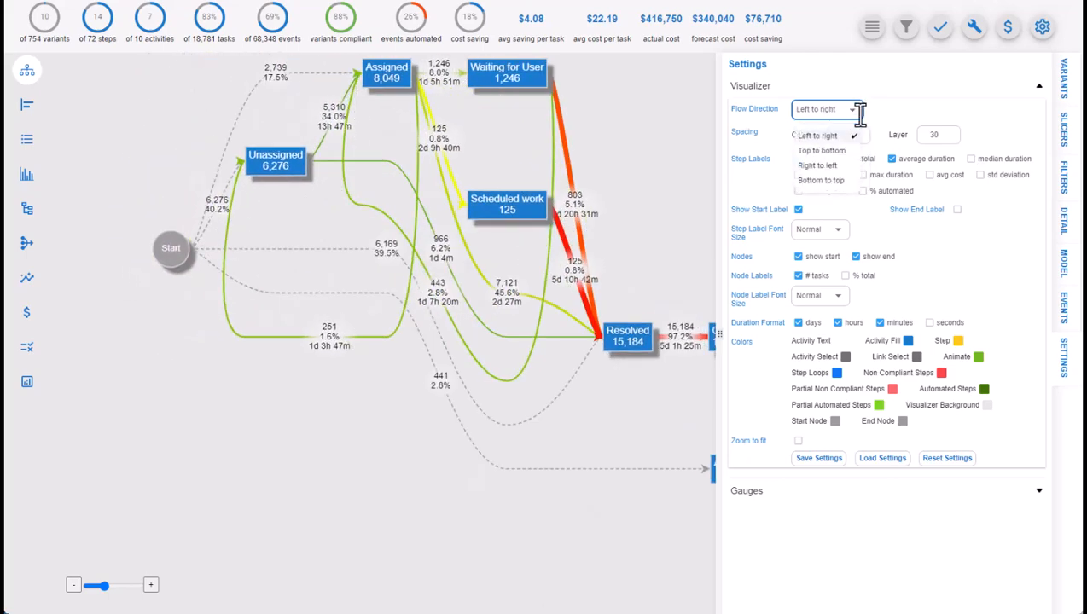
pyautogui.click(843, 152)
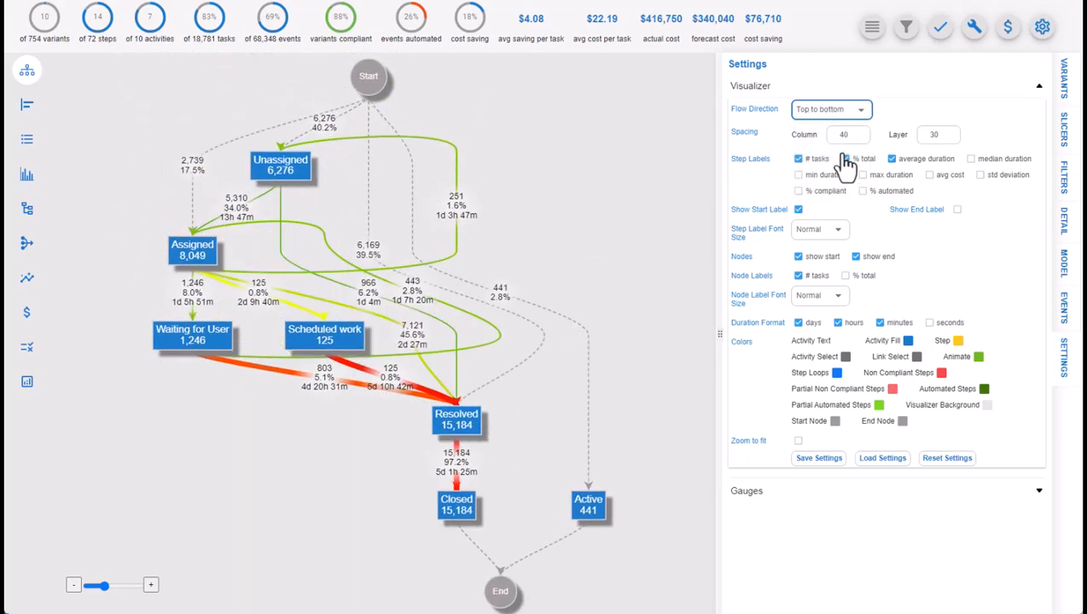
pyautogui.doubleClick(845, 134)
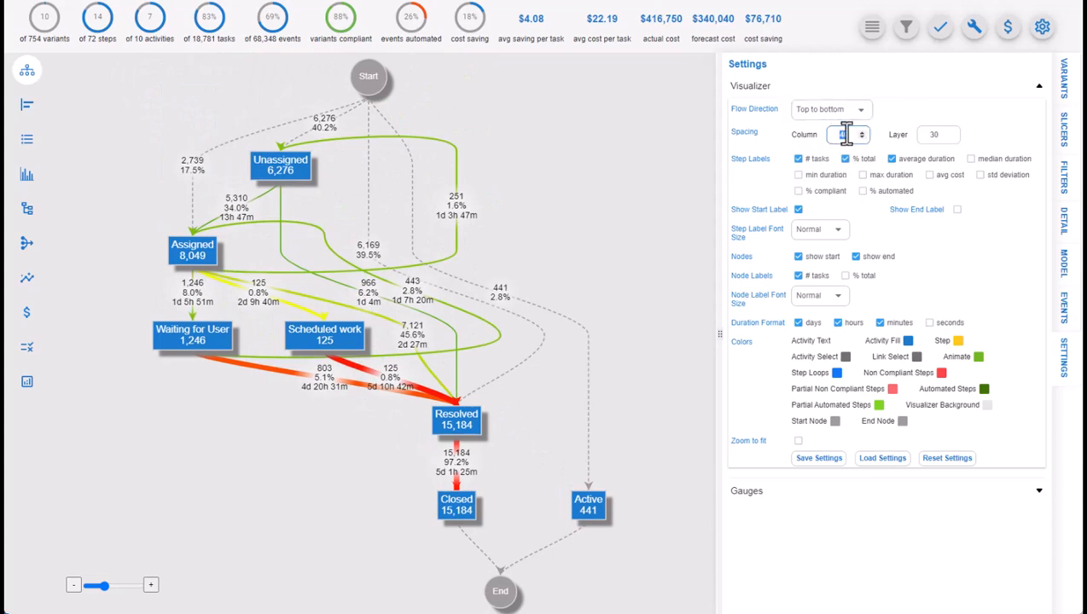
pyautogui.write('50')
pyautogui.press('Tab')
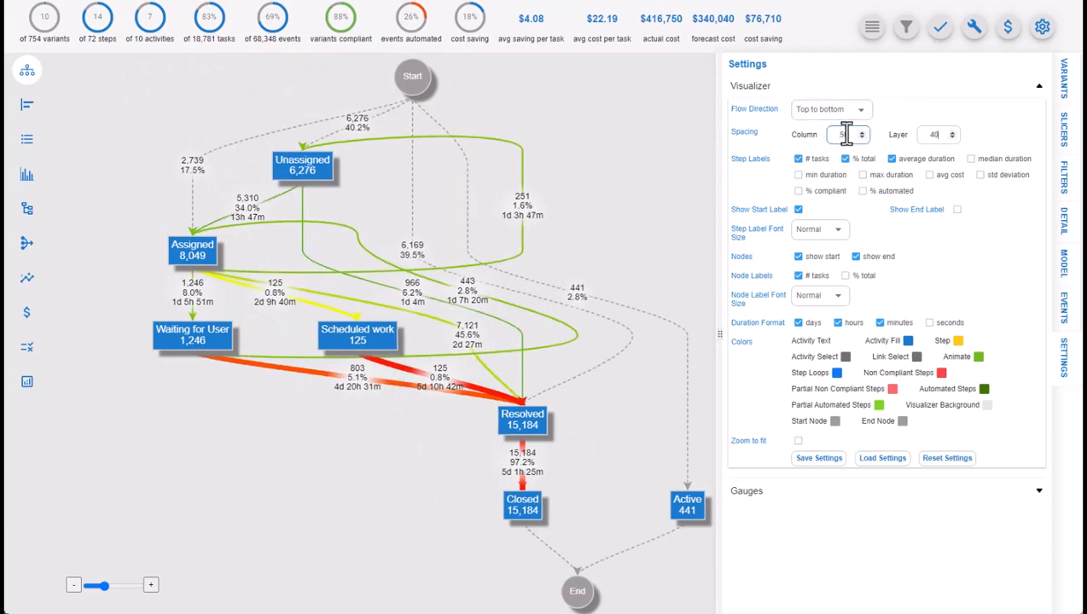
pyautogui.write('40')
pyautogui.press('Tab')
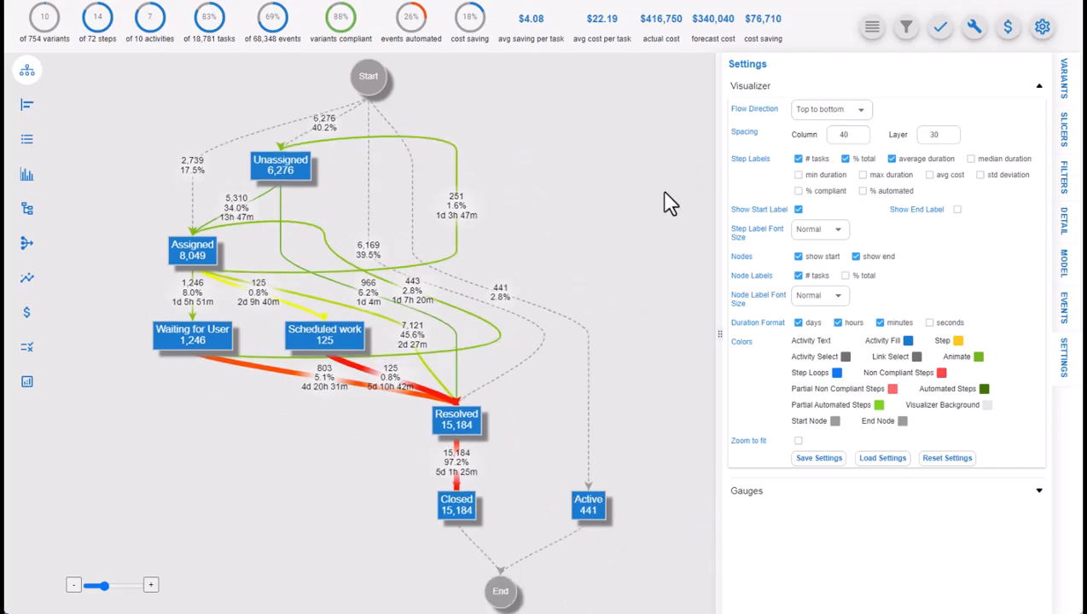
# Turn the std deviation step label on and off again, and hide and restore the start labels.
pyautogui.click(980, 175)
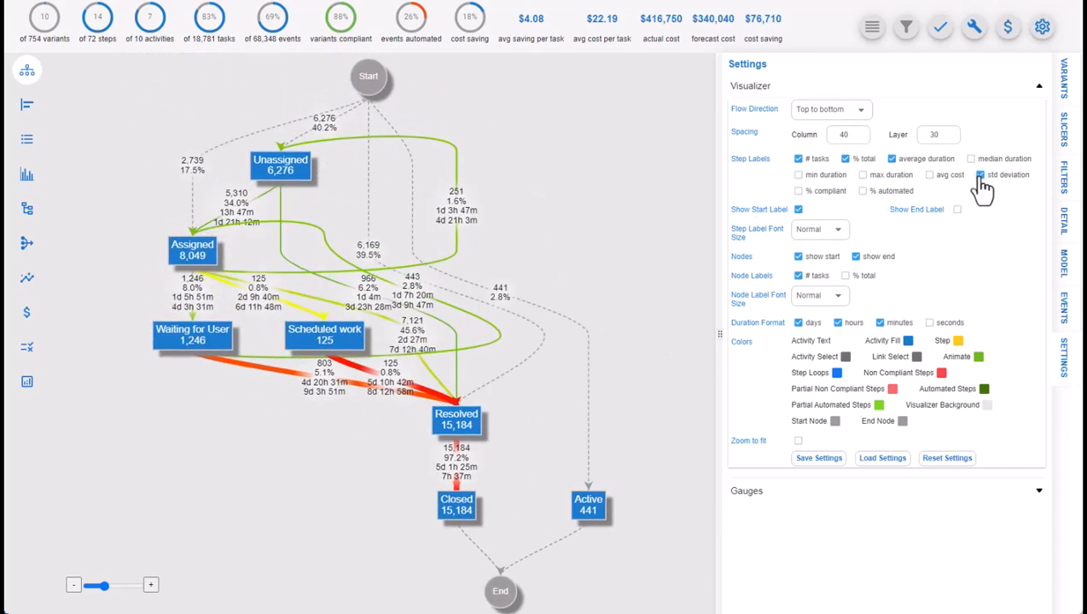
pyautogui.click(981, 176)
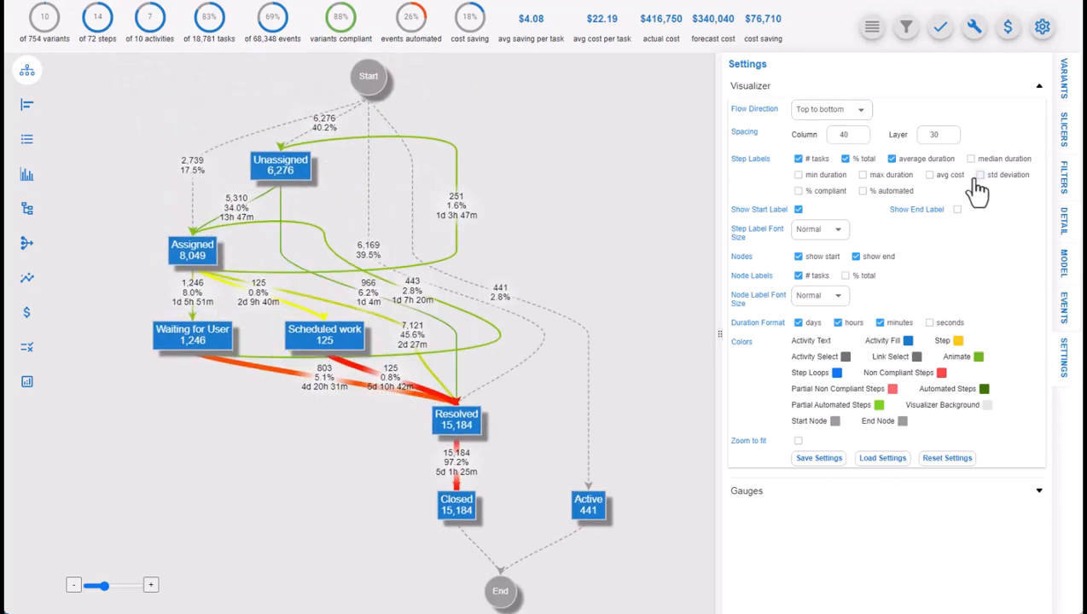
pyautogui.click(798, 211)
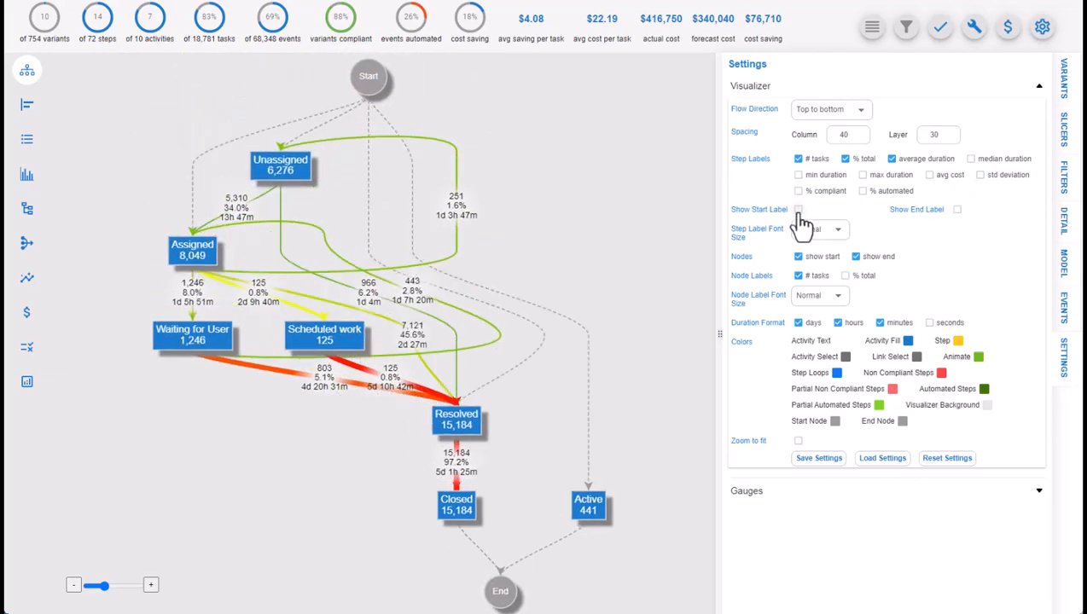
pyautogui.click(799, 211)
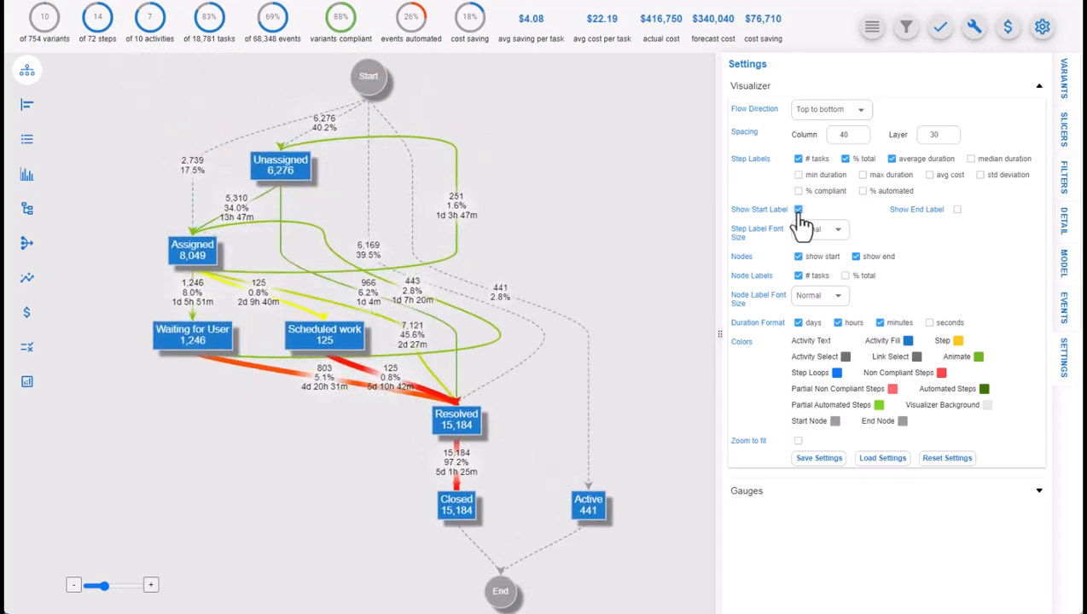
# Try the Large step label font size on the map and return it to Normal.
pyautogui.click(834, 232)
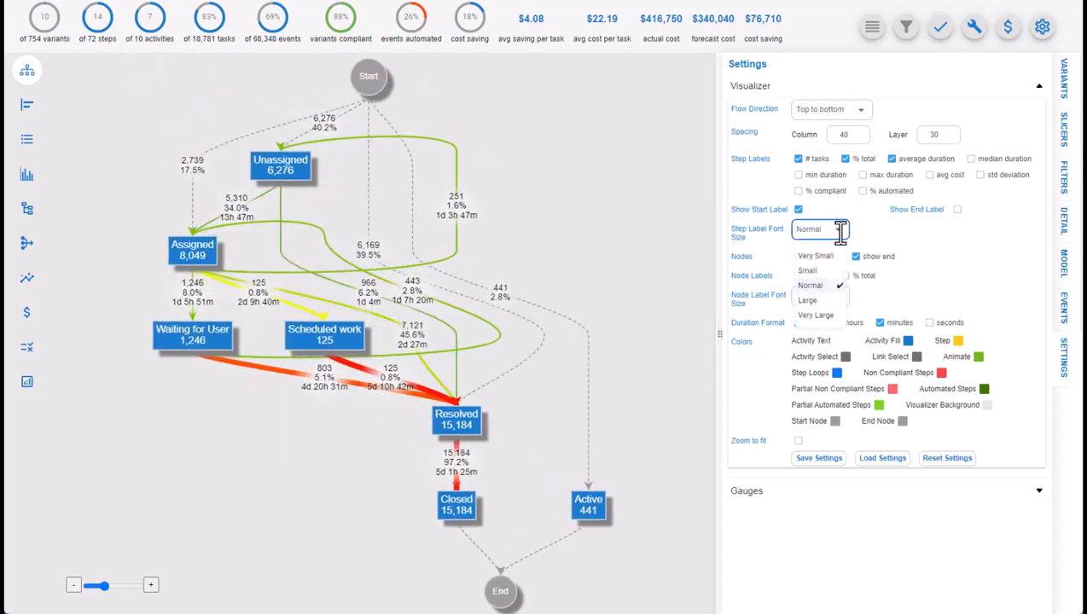
pyautogui.click(818, 301)
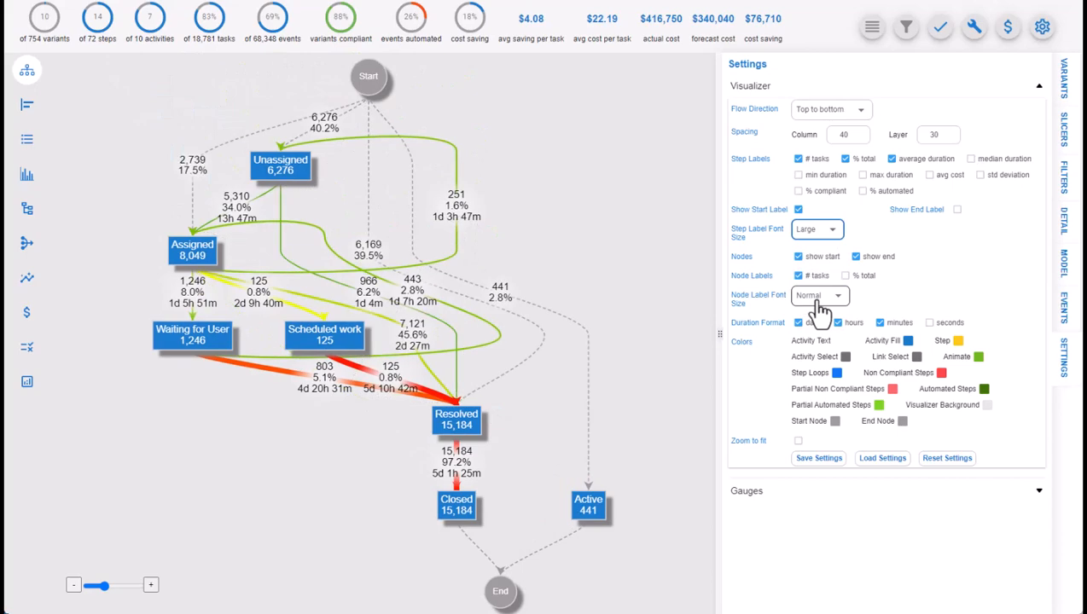
pyautogui.click(832, 232)
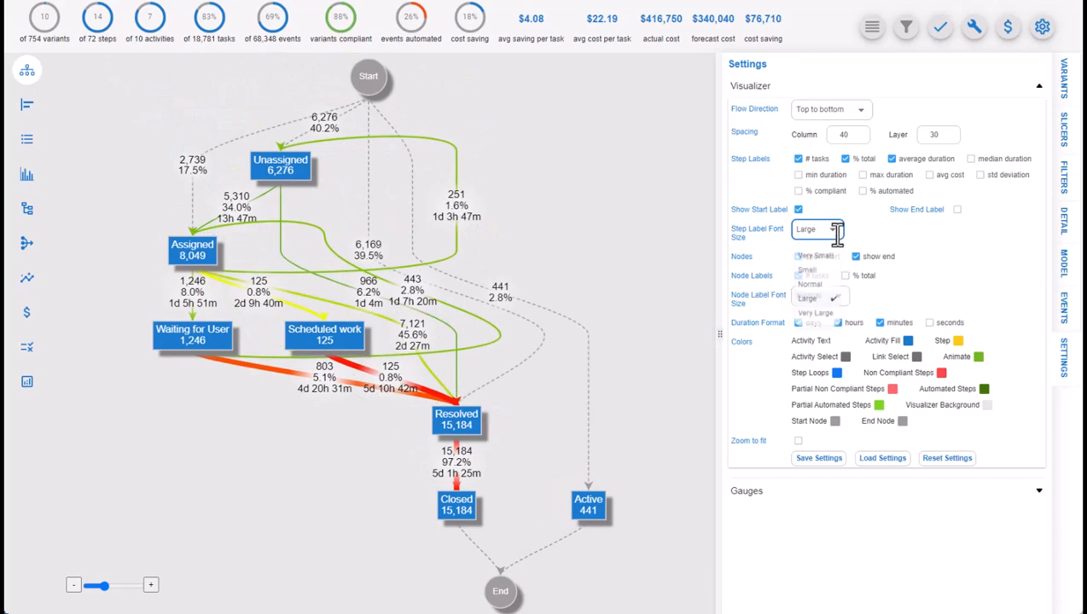
pyautogui.click(822, 286)
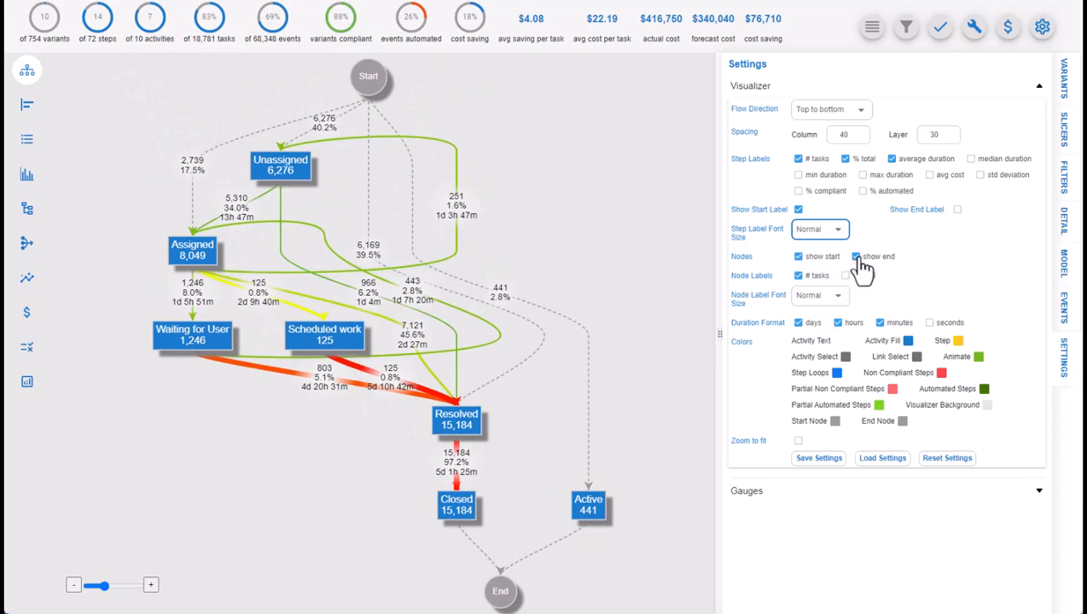
# Hide and restore the end node, and add and remove % total in the node labels.
pyautogui.click(860, 260)
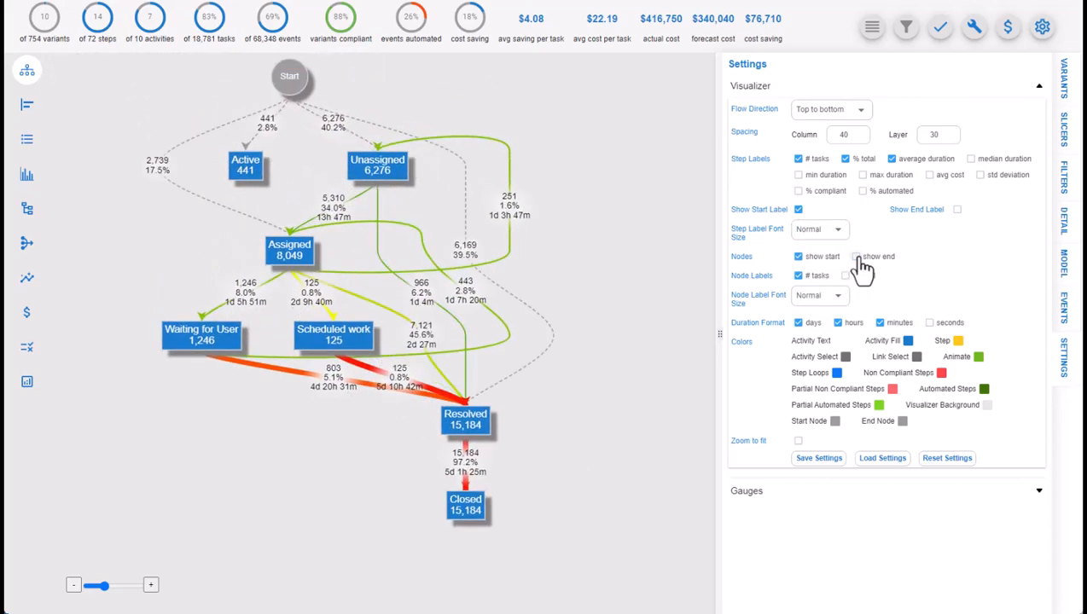
pyautogui.click(859, 258)
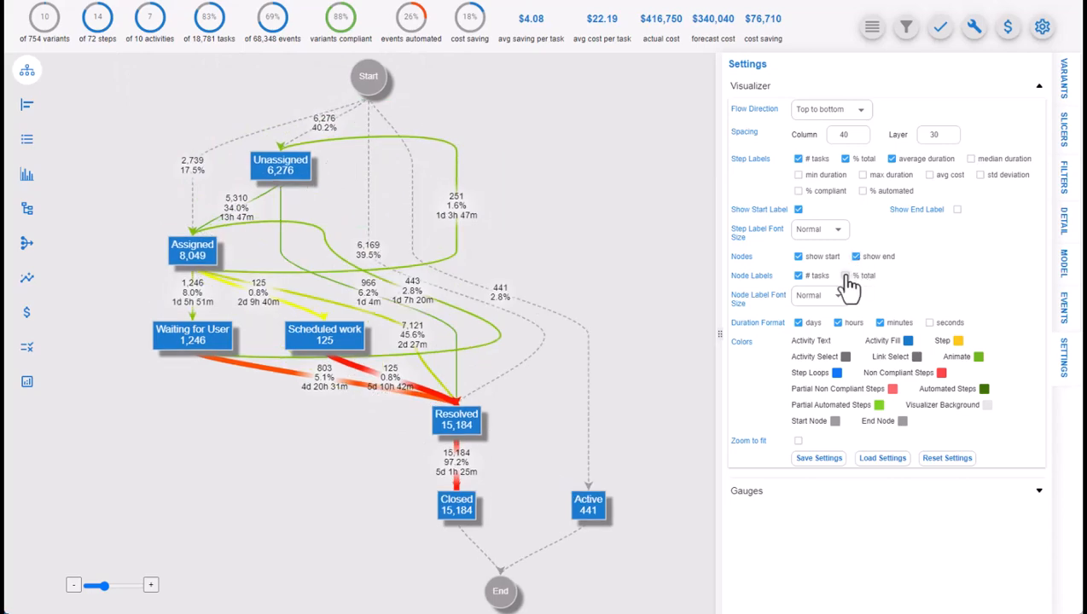
pyautogui.click(846, 279)
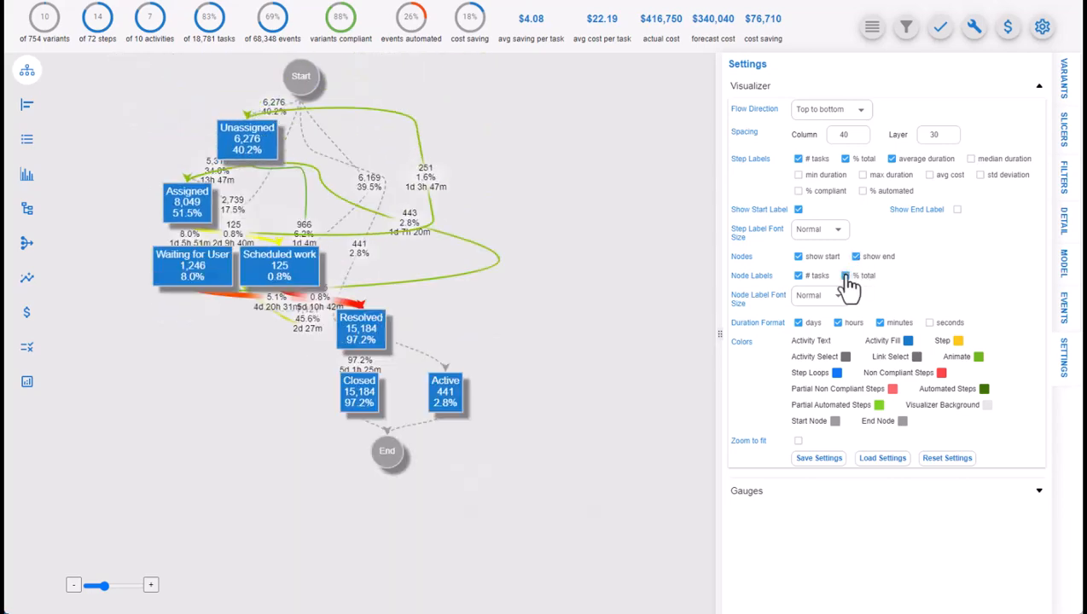
pyautogui.click(846, 279)
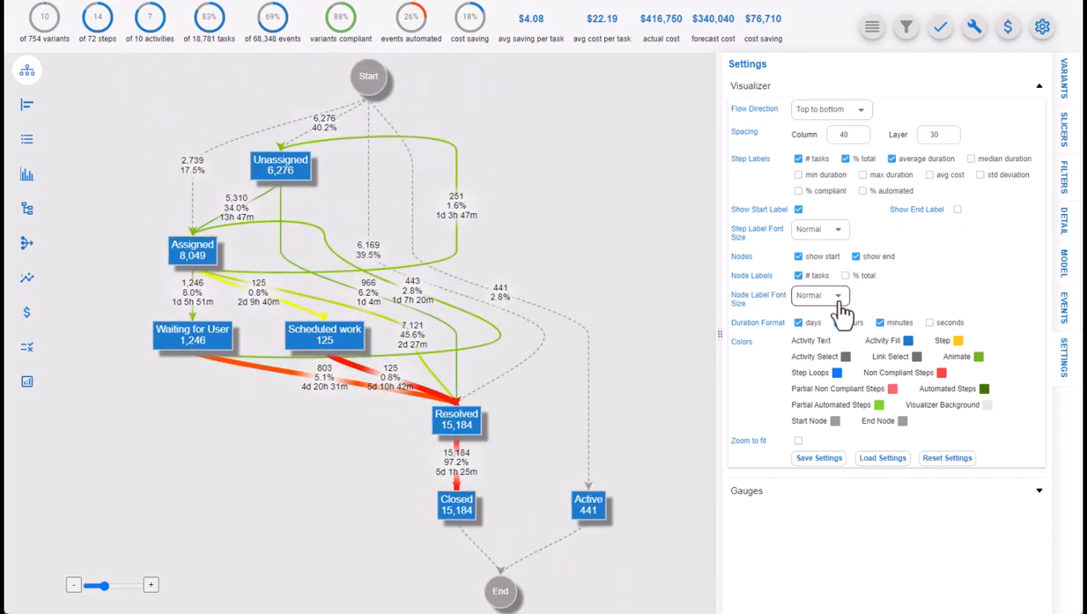
# Try the Small node label font size before restoring Normal, and toggle minutes off and on in the duration format.
pyautogui.click(838, 300)
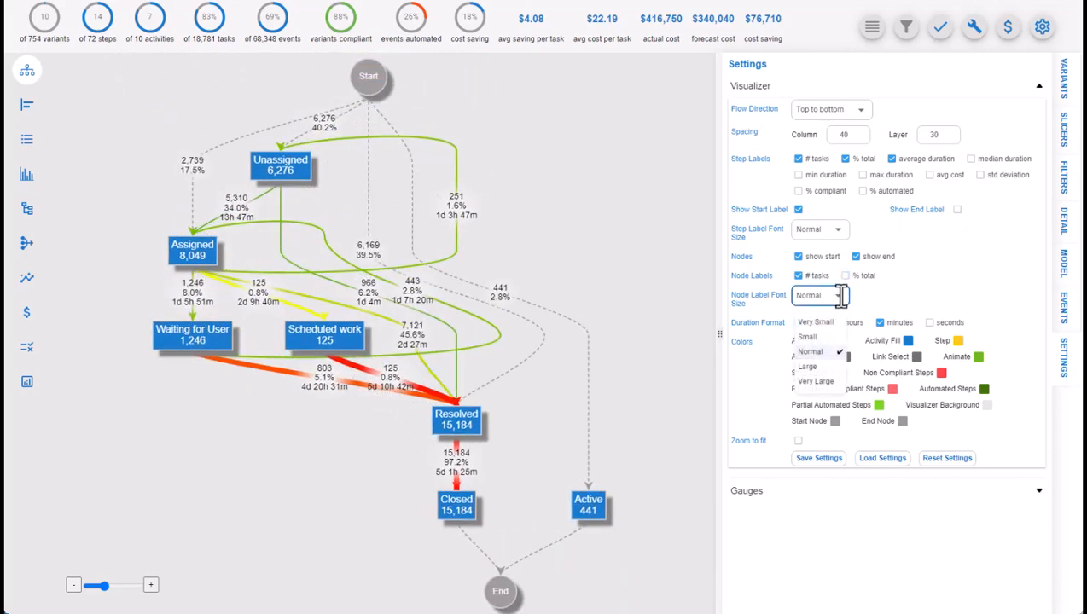
pyautogui.click(821, 339)
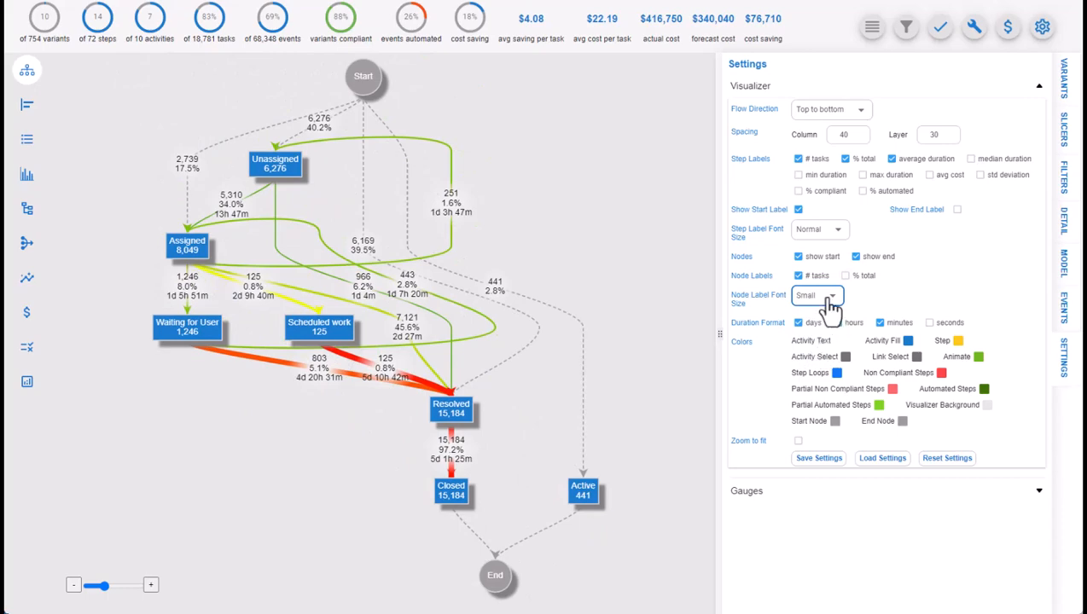
pyautogui.click(831, 299)
pyautogui.click(825, 358)
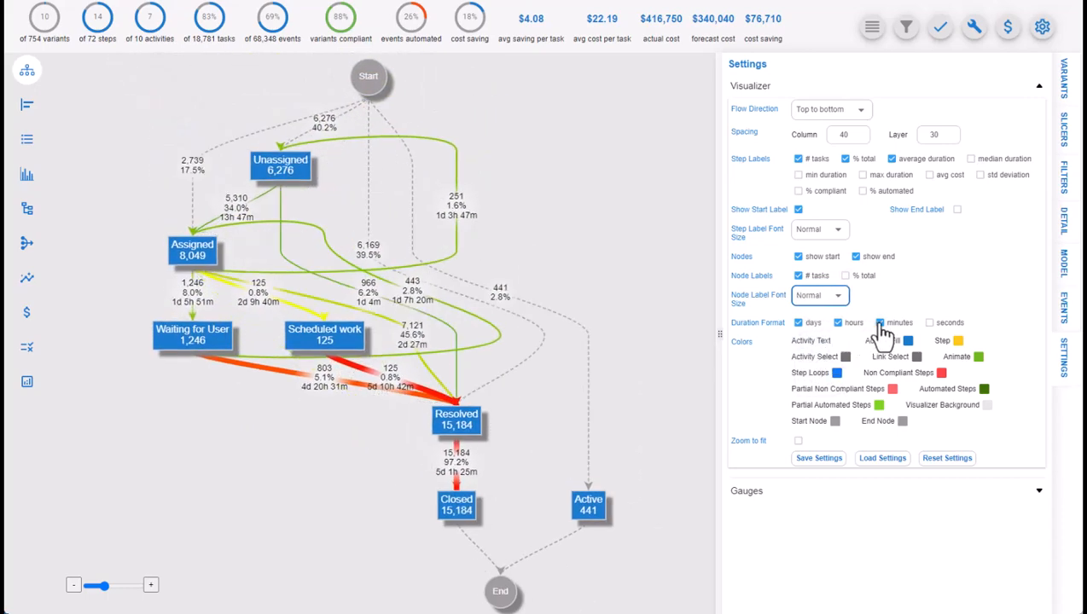
pyautogui.click(879, 324)
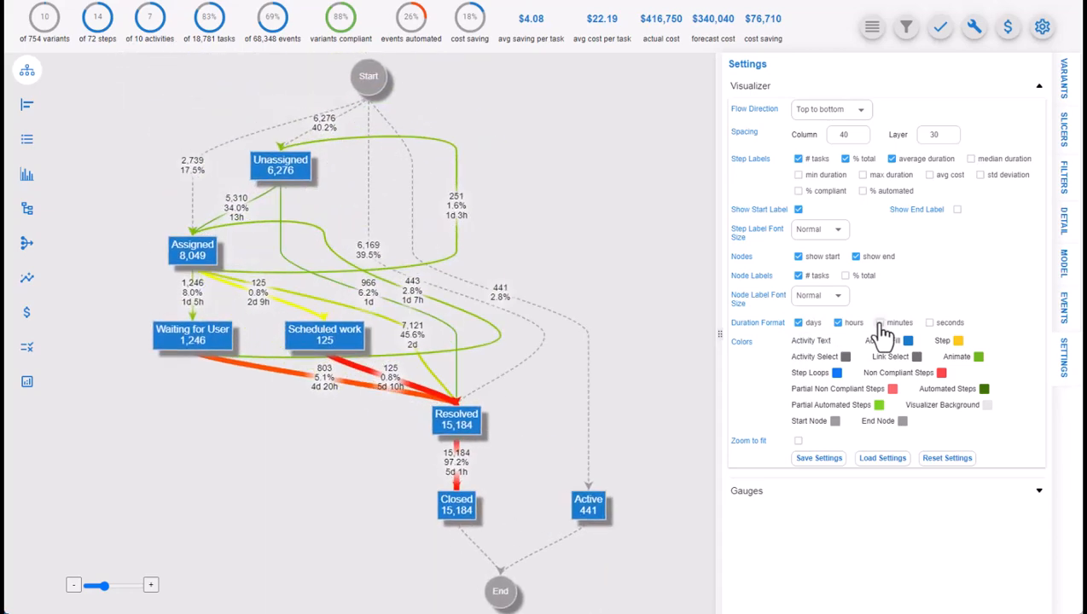
pyautogui.click(879, 323)
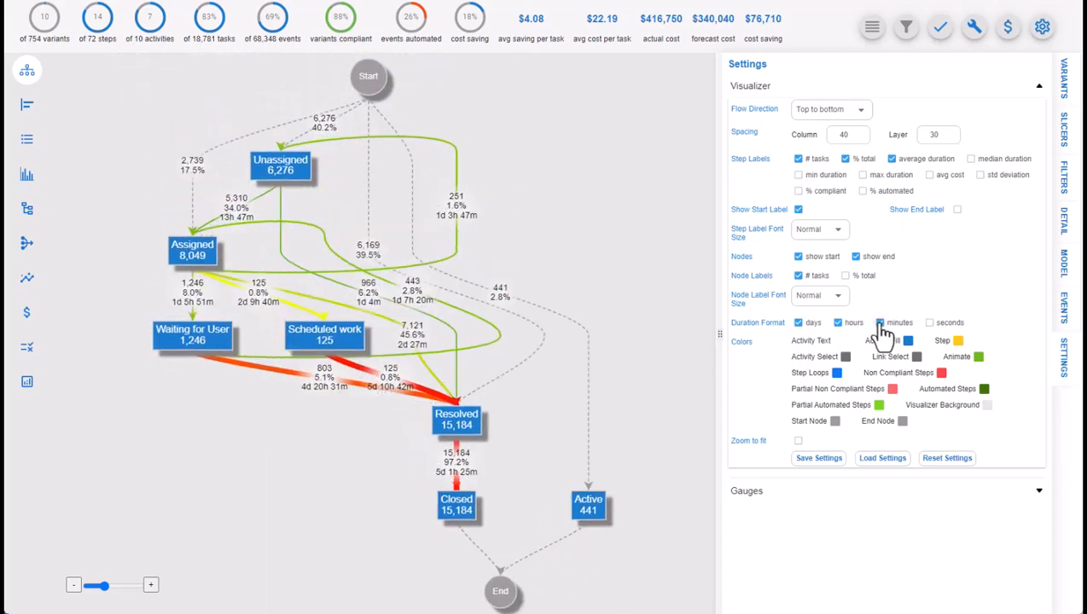
# Try #4A90E2 and the lighter blue #C7DCF5 as the visualizer background color.
pyautogui.click(987, 405)
pyautogui.click(916, 571)
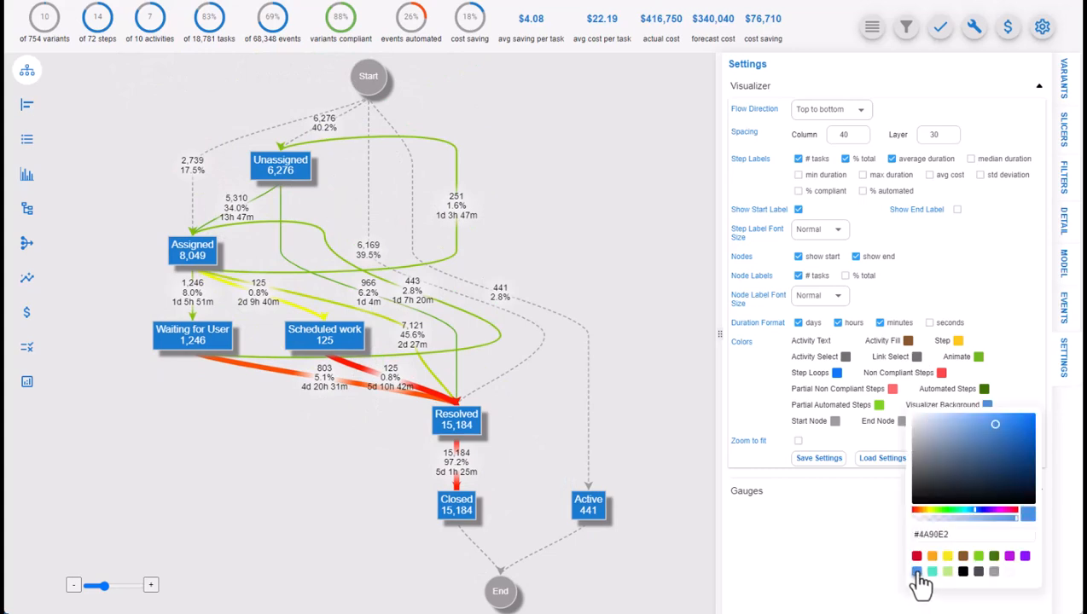
pyautogui.click(935, 419)
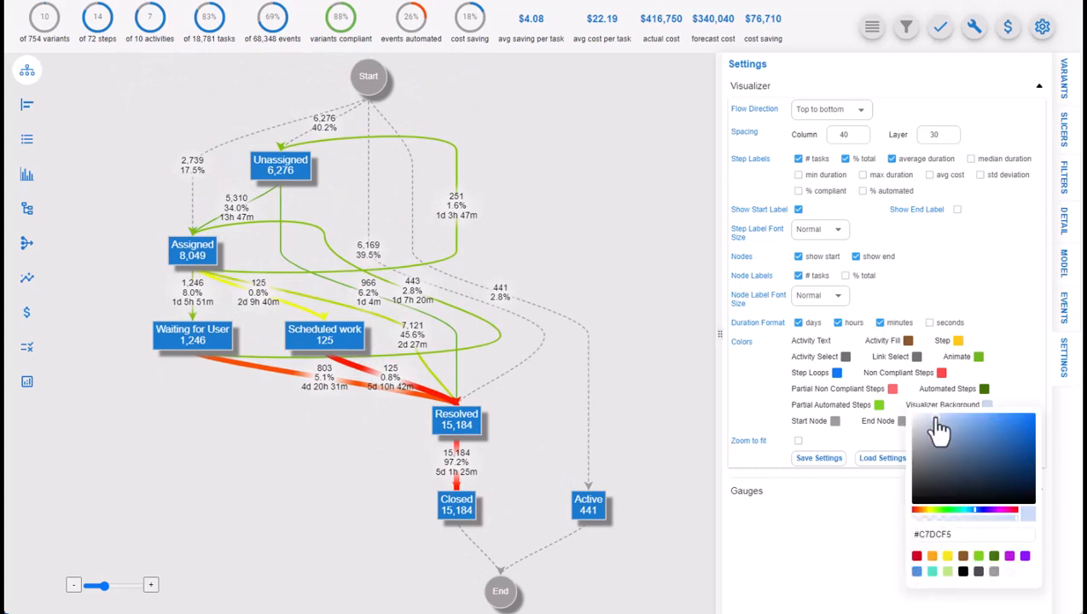
pyautogui.click(650, 375)
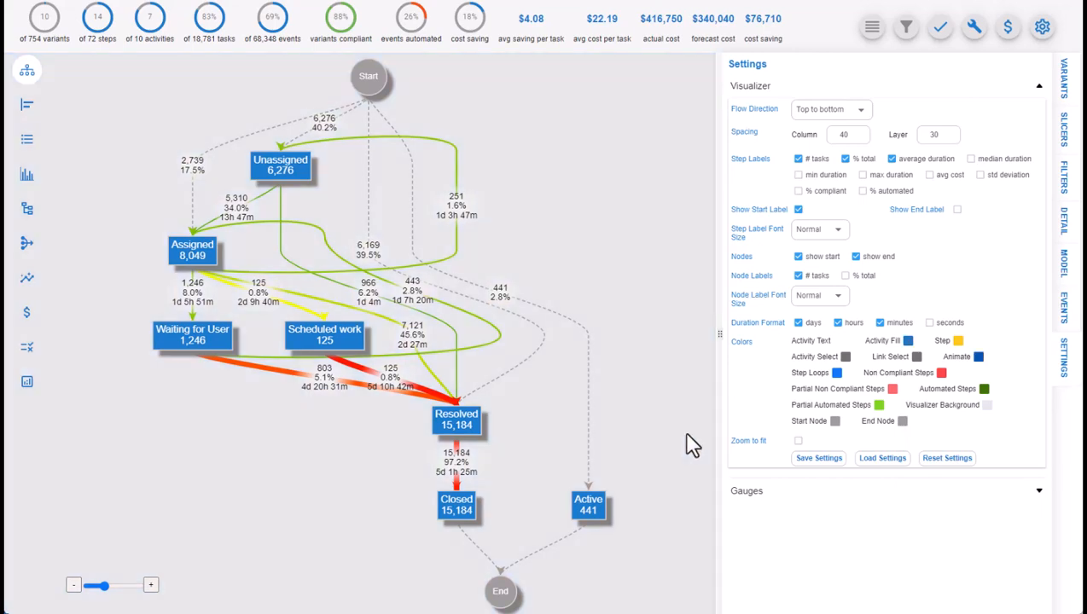
# Enable Zoom to fit for the process map.
pyautogui.click(797, 442)
pyautogui.scroll(-3, 287, 445)
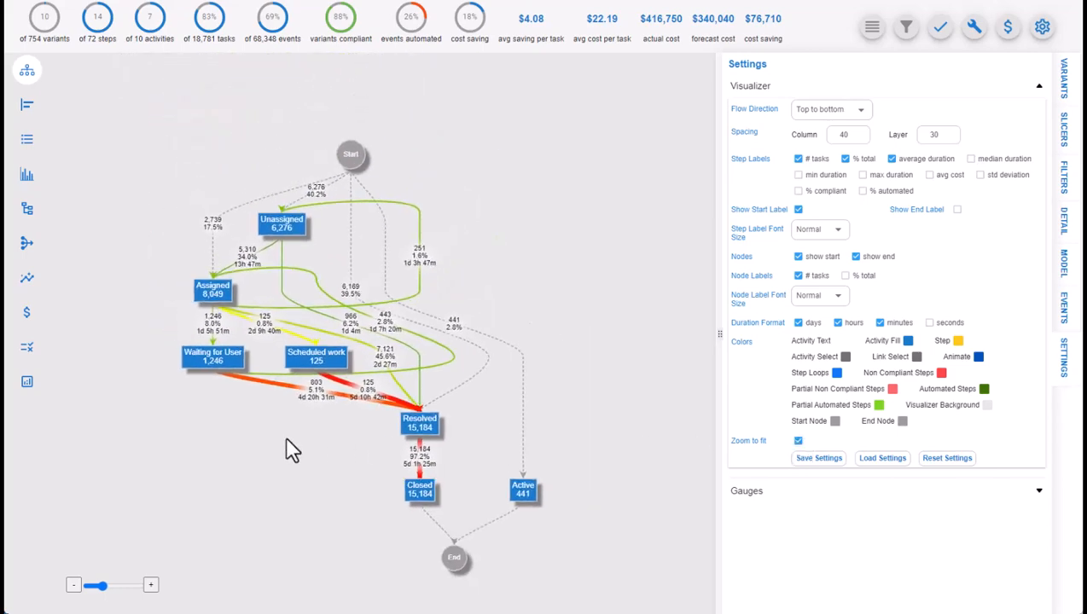
pyautogui.moveTo(285, 442); pyautogui.dragTo(240, 404)
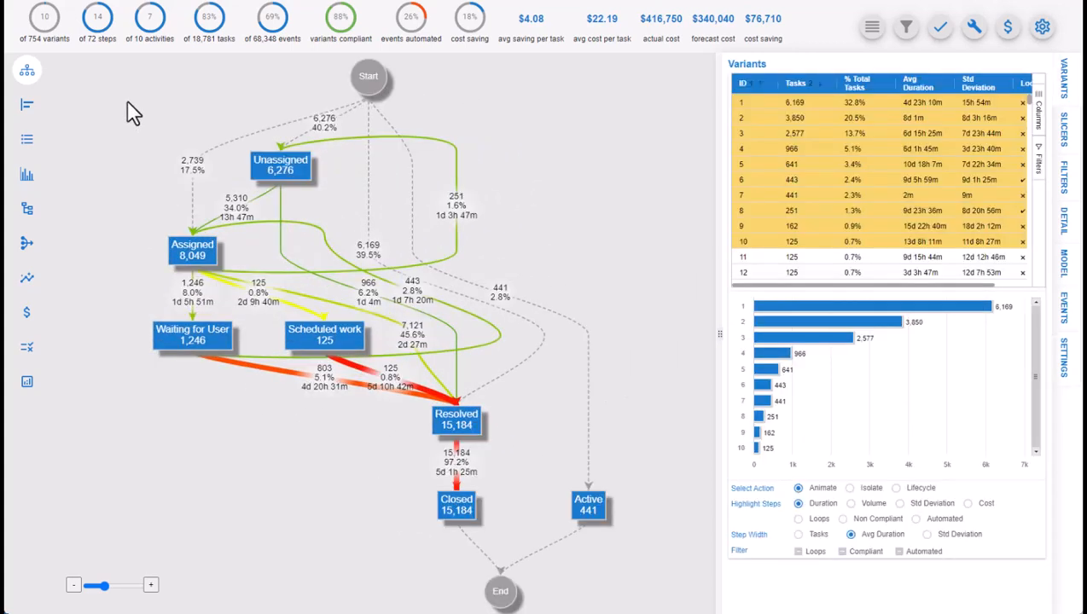
# Open the Variant Lifecycle chart and review the available Step Metric options.
pyautogui.click(26, 111)
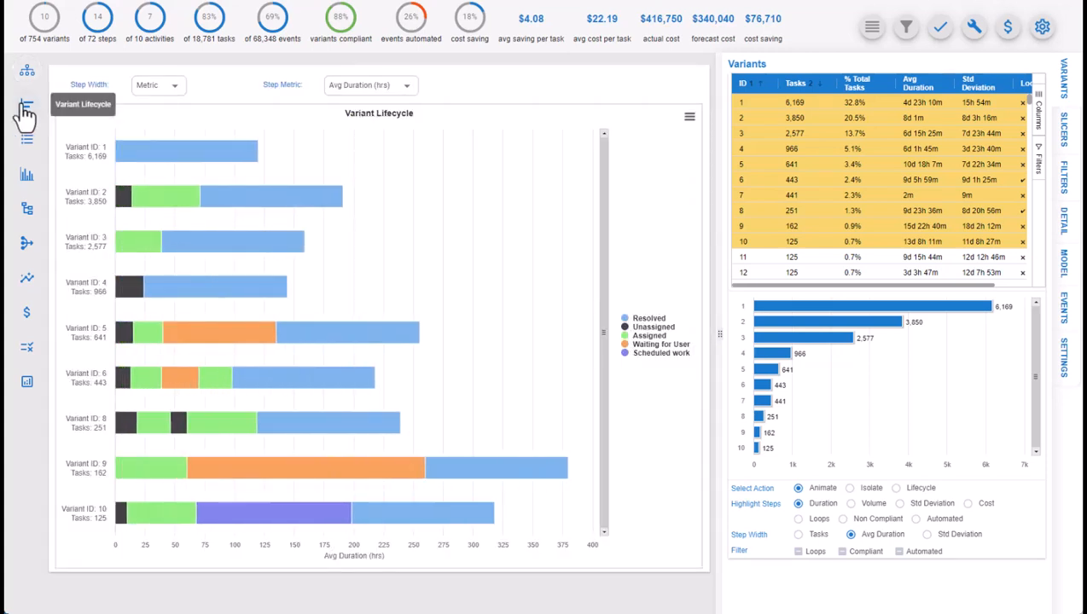
pyautogui.click(406, 87)
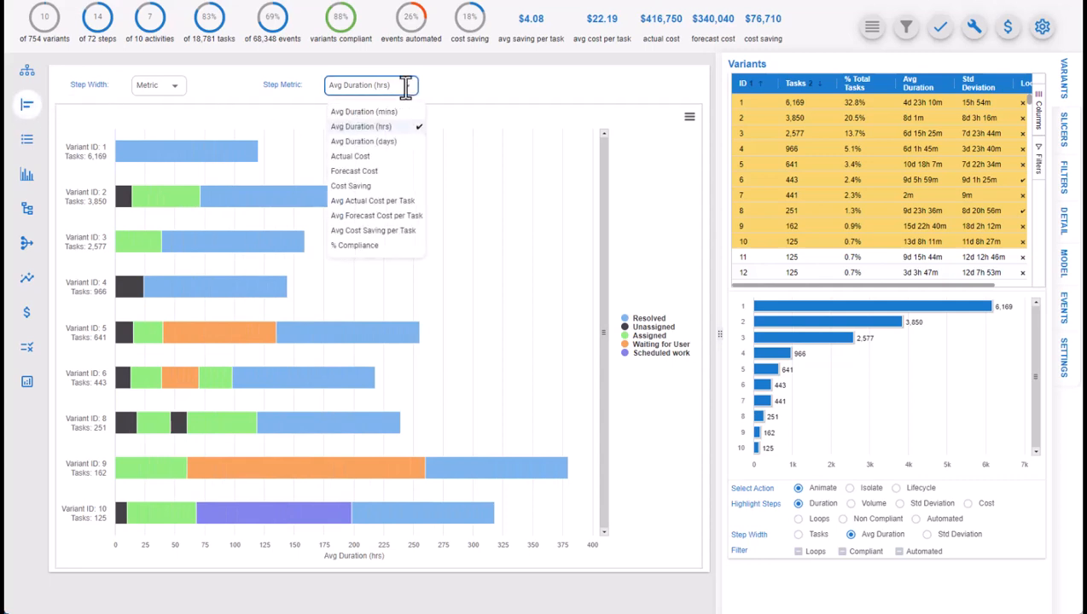
pyautogui.click(408, 91)
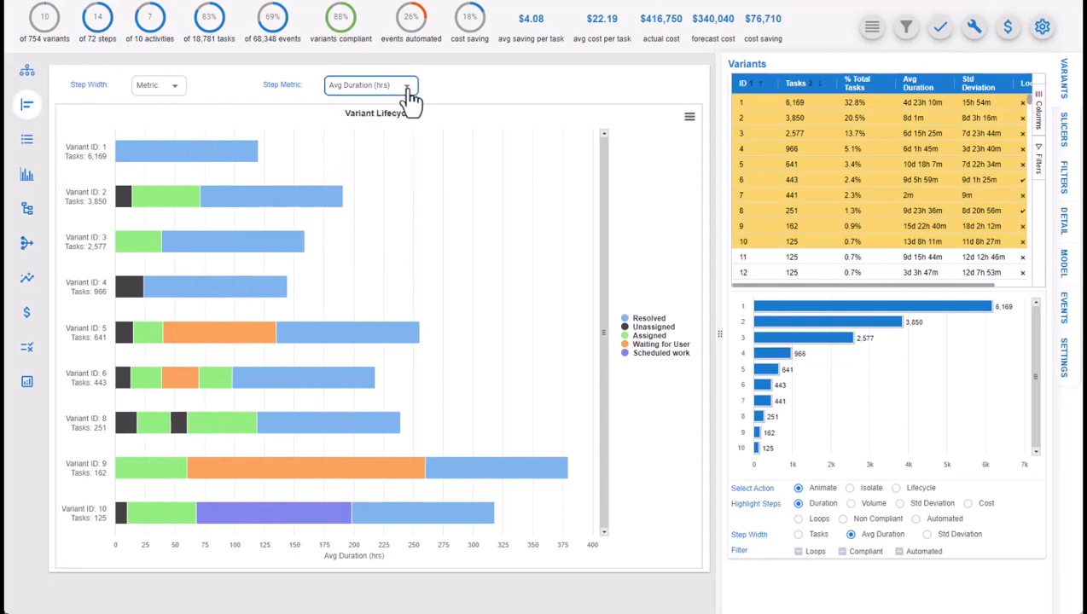
# Select variants 14 through 22 in the variants table for the Variant Lifecycle chart.
pyautogui.scroll(-3, 879, 205)
pyautogui.click(802, 119)
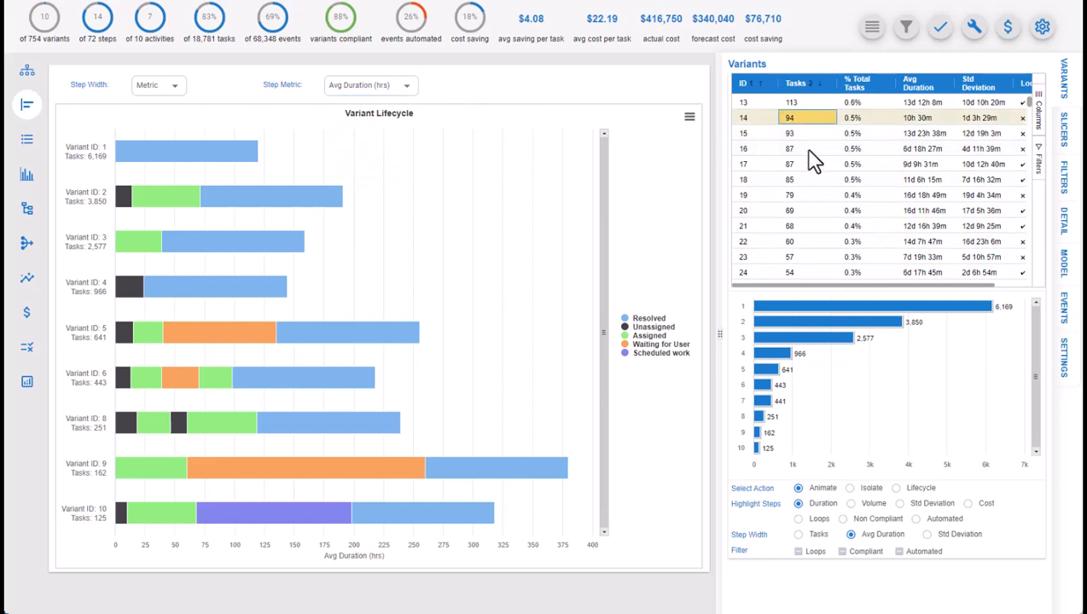
pyautogui.keyDown('shift'); pyautogui.click(824, 242); pyautogui.keyUp('shift')
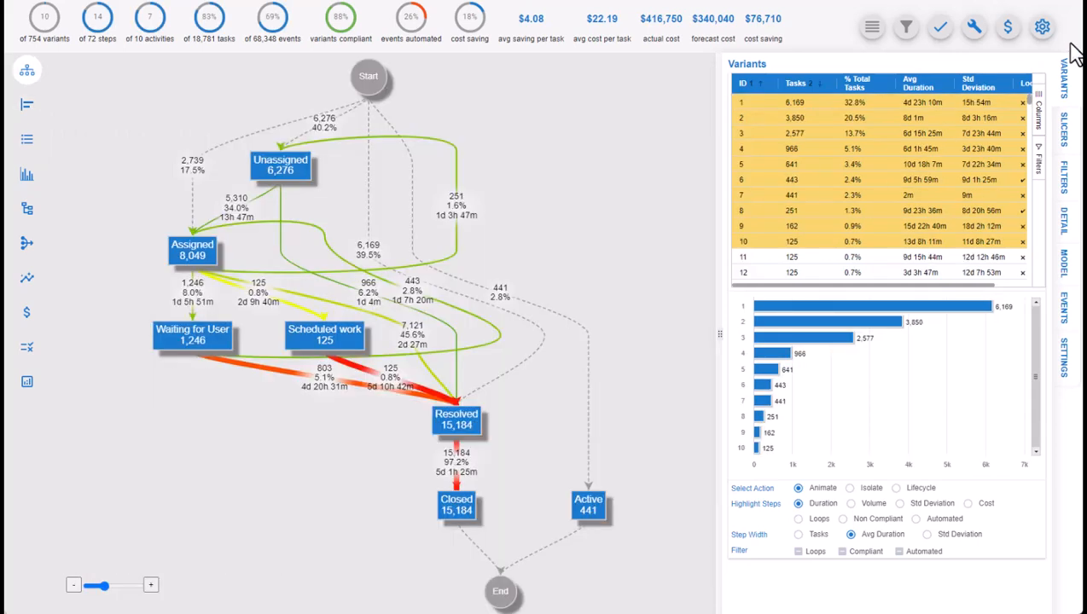
# Apply a Steps slicer including every step into Assigned from Unassigned through Invalid, sorted by To Activity, using the Or operator.
pyautogui.click(1066, 128)
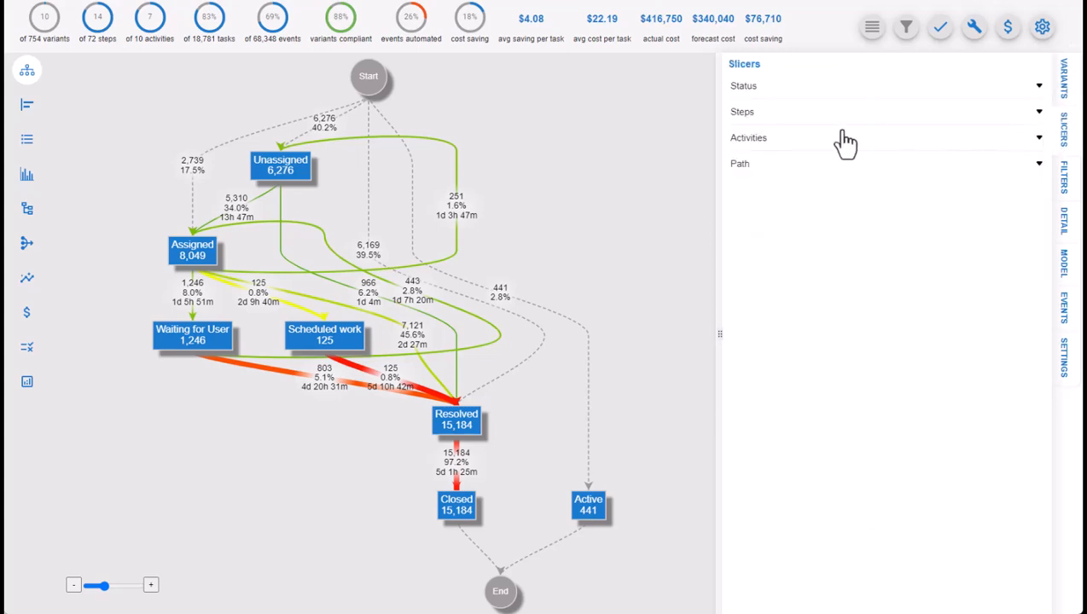
pyautogui.click(817, 116)
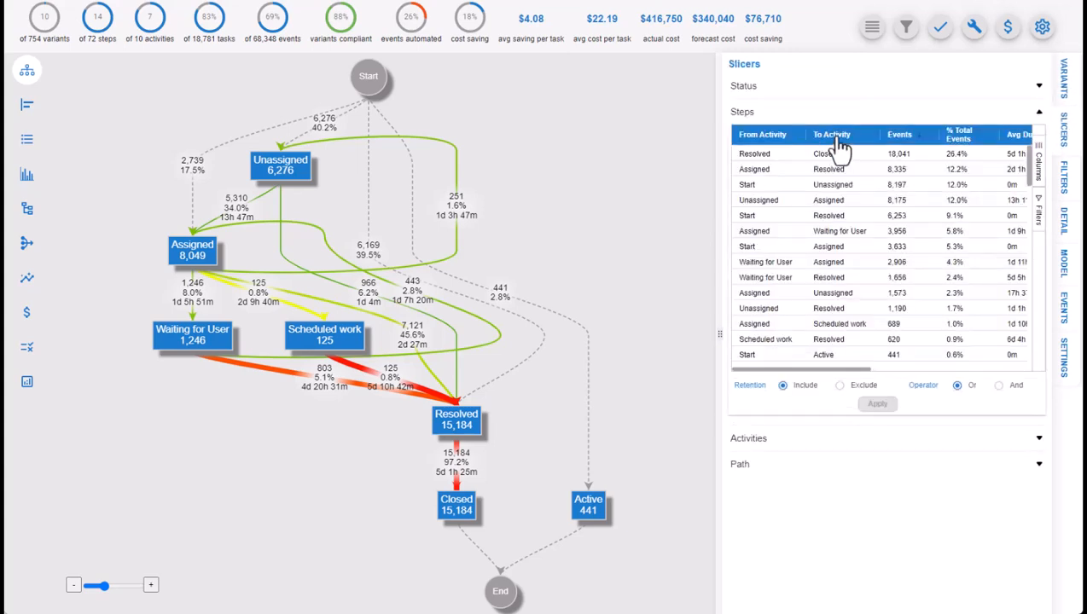
pyautogui.click(838, 138)
pyautogui.click(840, 171)
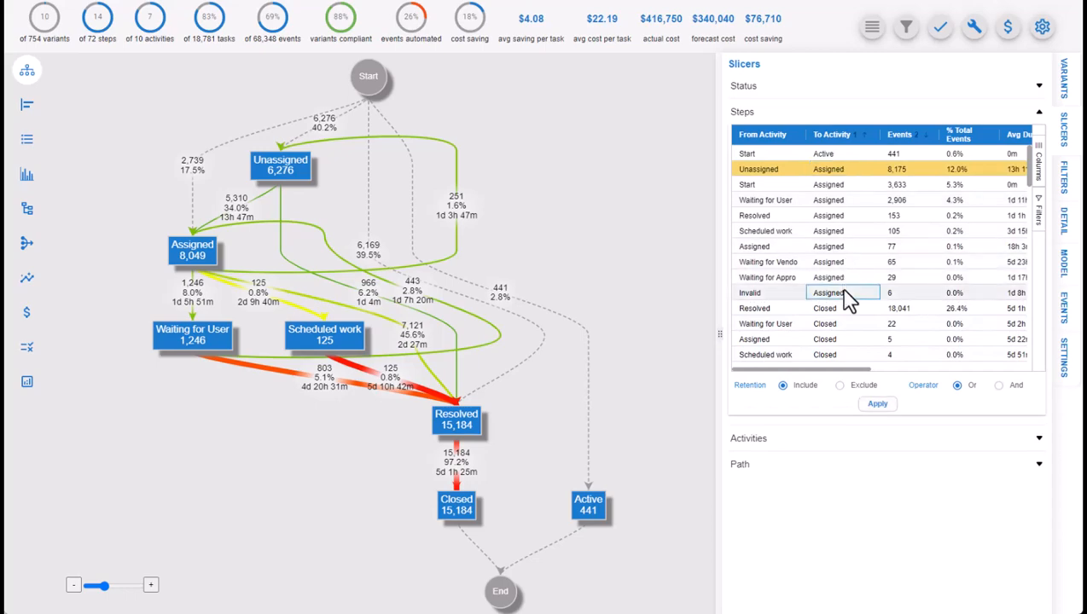
pyautogui.keyDown('shift'); pyautogui.click(845, 292); pyautogui.keyUp('shift')
pyautogui.click(881, 406)
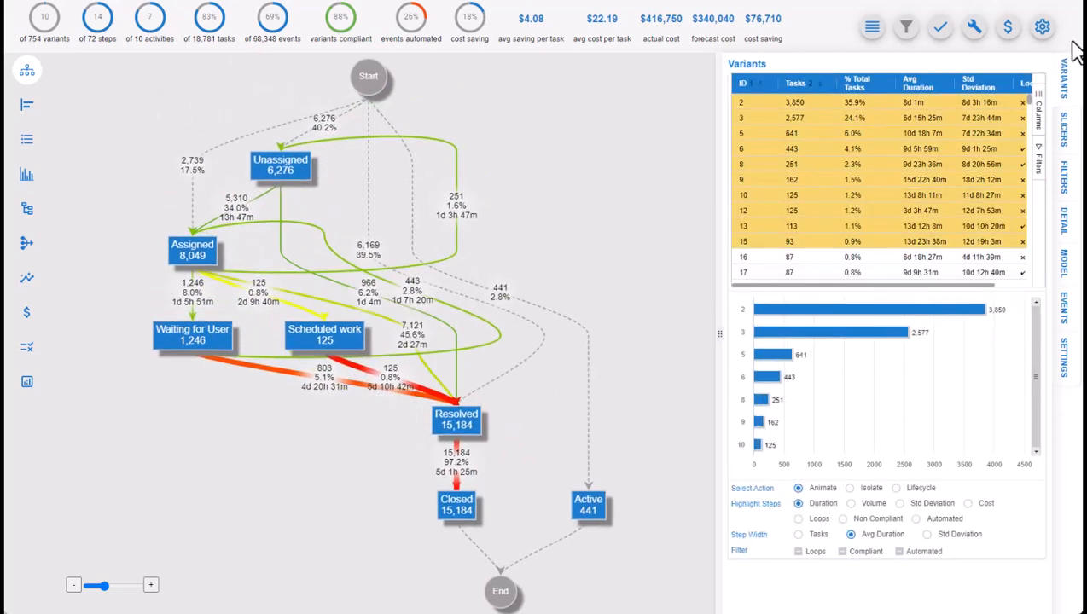
# Review the applied Steps slicer in the slicer status and reset the slicers.
pyautogui.click(1066, 136)
pyautogui.click(744, 89)
pyautogui.click(768, 137)
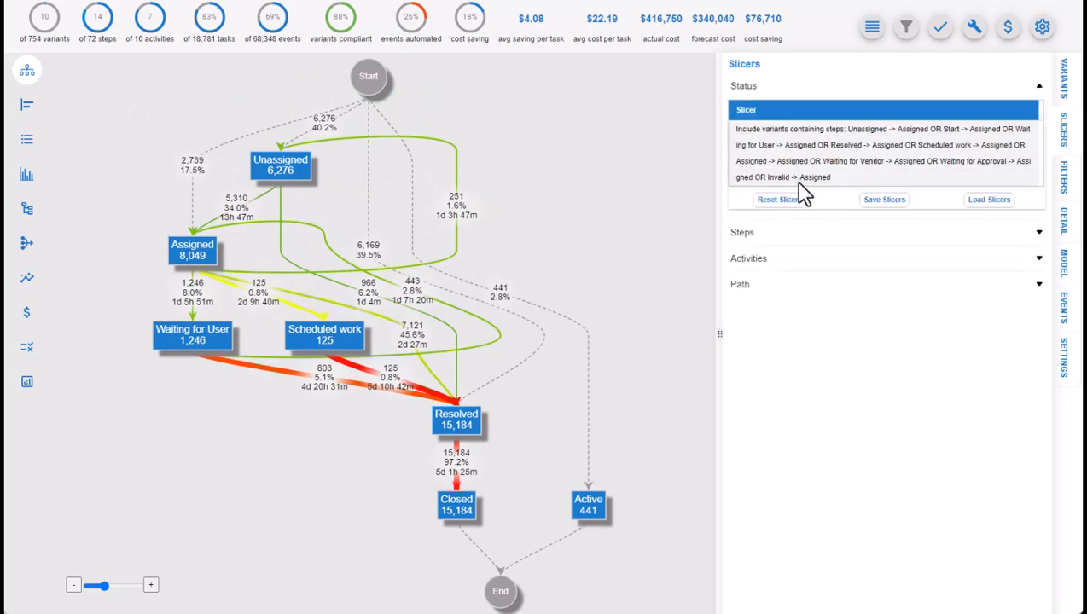
pyautogui.click(787, 201)
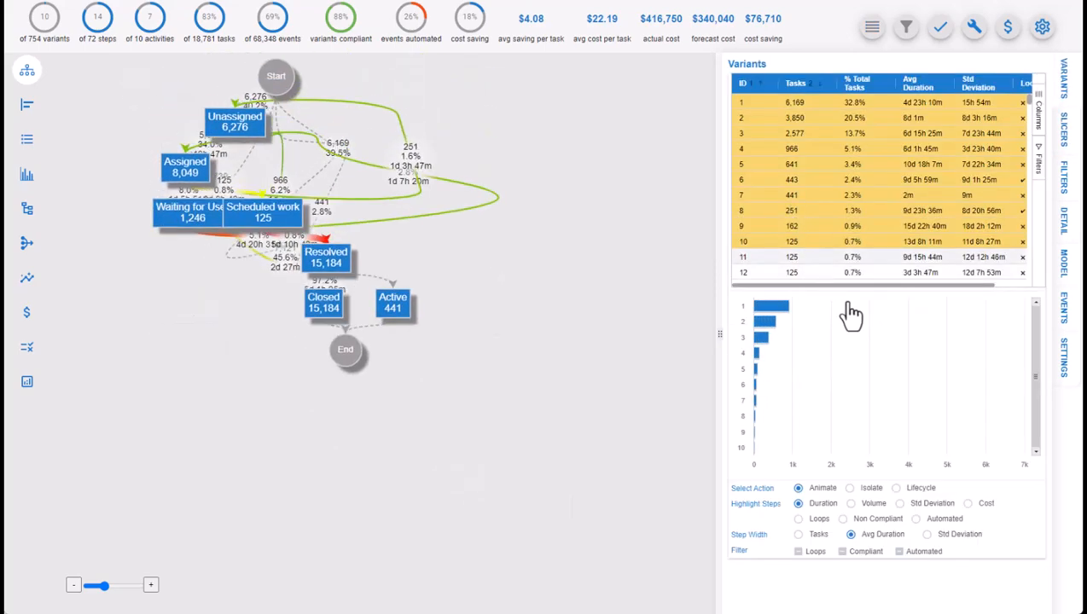
# Apply an Activities slicer that includes variants containing the Assigned activity.
pyautogui.click(1065, 128)
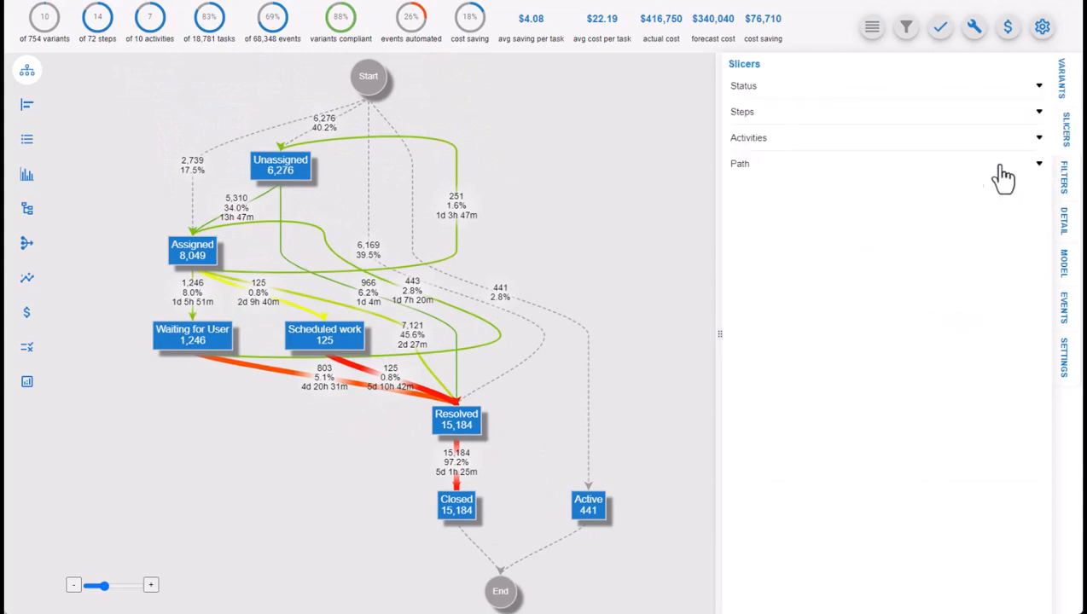
pyautogui.click(764, 138)
pyautogui.click(785, 213)
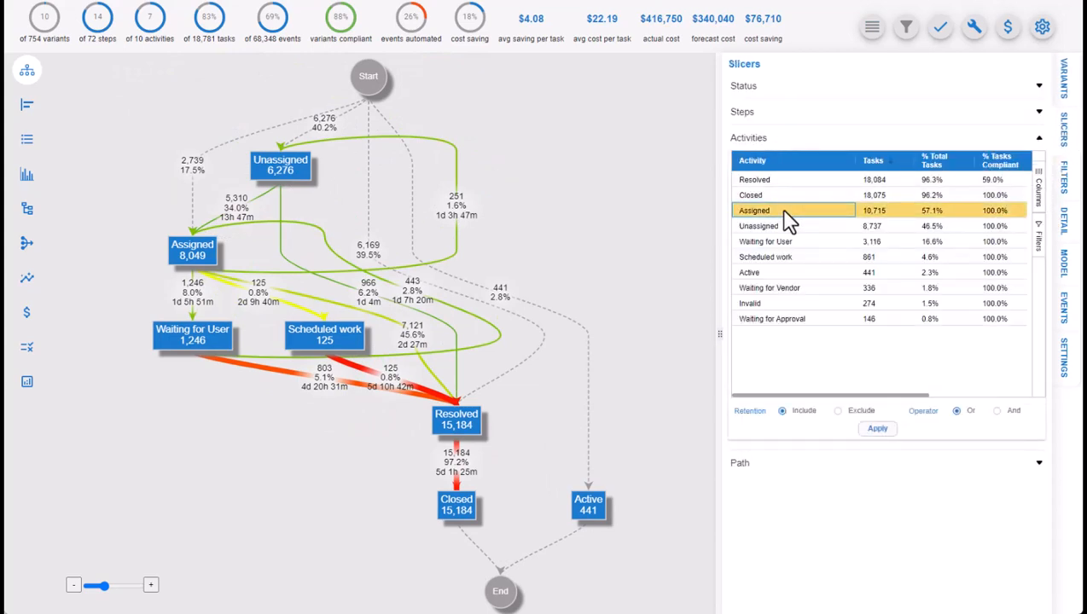
pyautogui.click(885, 430)
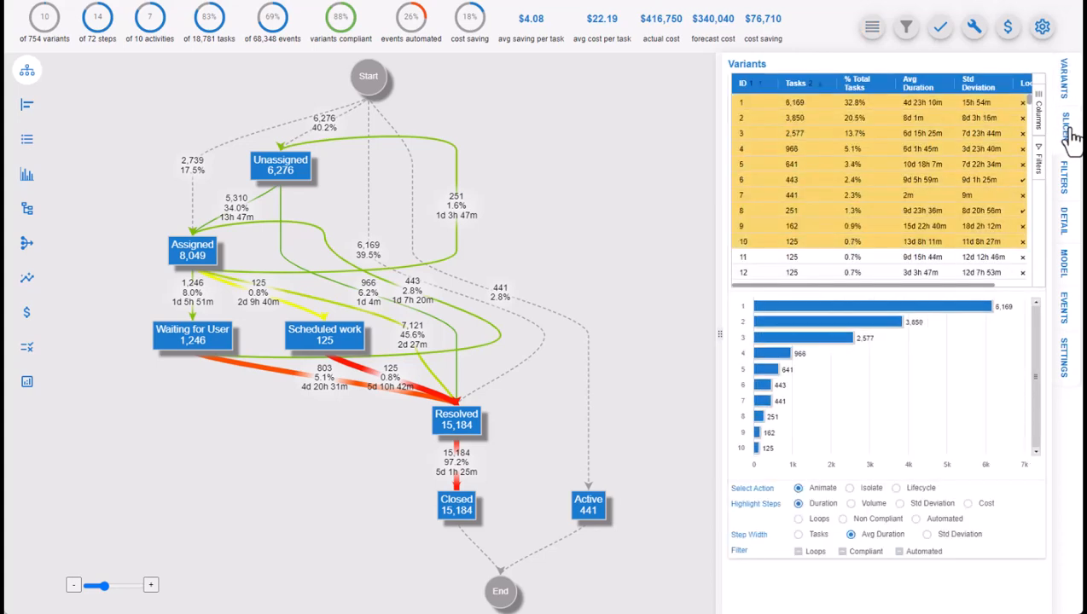
# Apply a Path slicer including Waiting for Approval, Waiting for User and Waiting for Vendor, eventually followed by Resolved.
pyautogui.click(1070, 135)
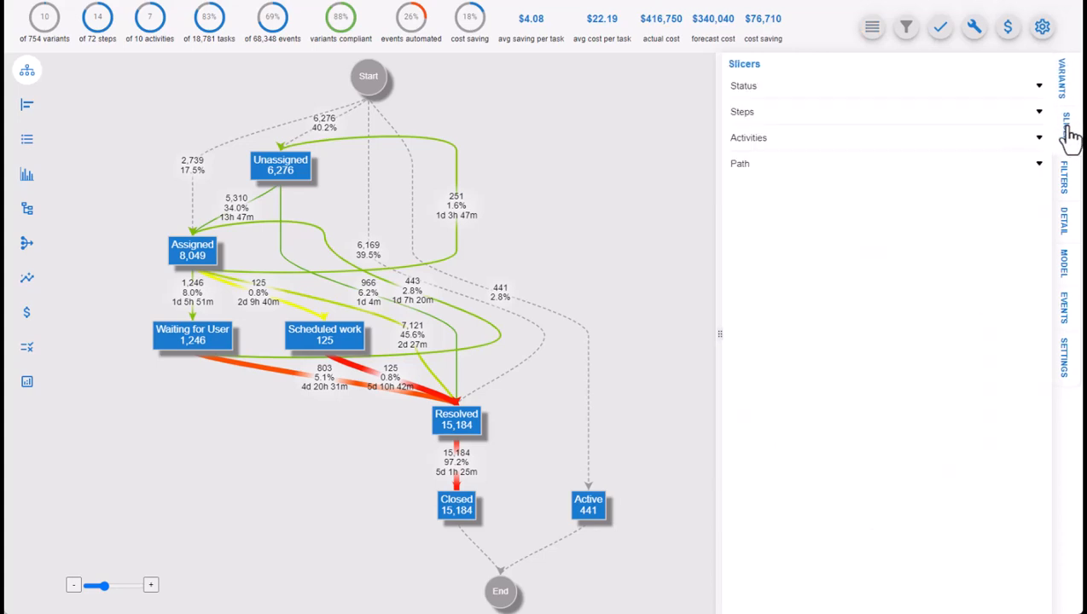
pyautogui.click(791, 169)
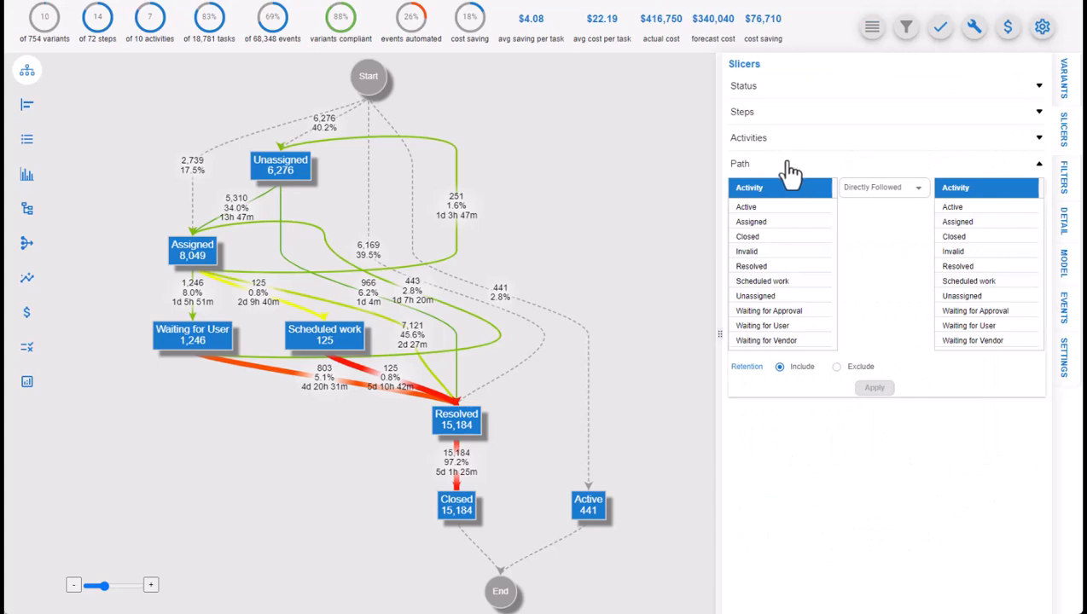
pyautogui.click(798, 312)
pyautogui.keyDown('shift'); pyautogui.click(798, 342); pyautogui.keyUp('shift')
pyautogui.click(919, 187)
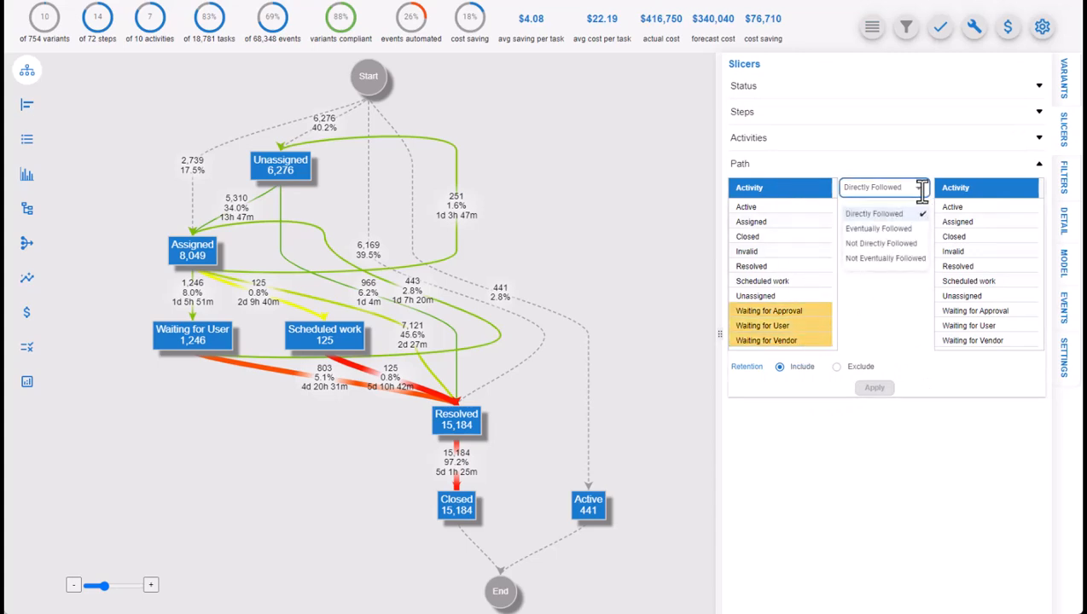
pyautogui.click(915, 231)
pyautogui.click(962, 269)
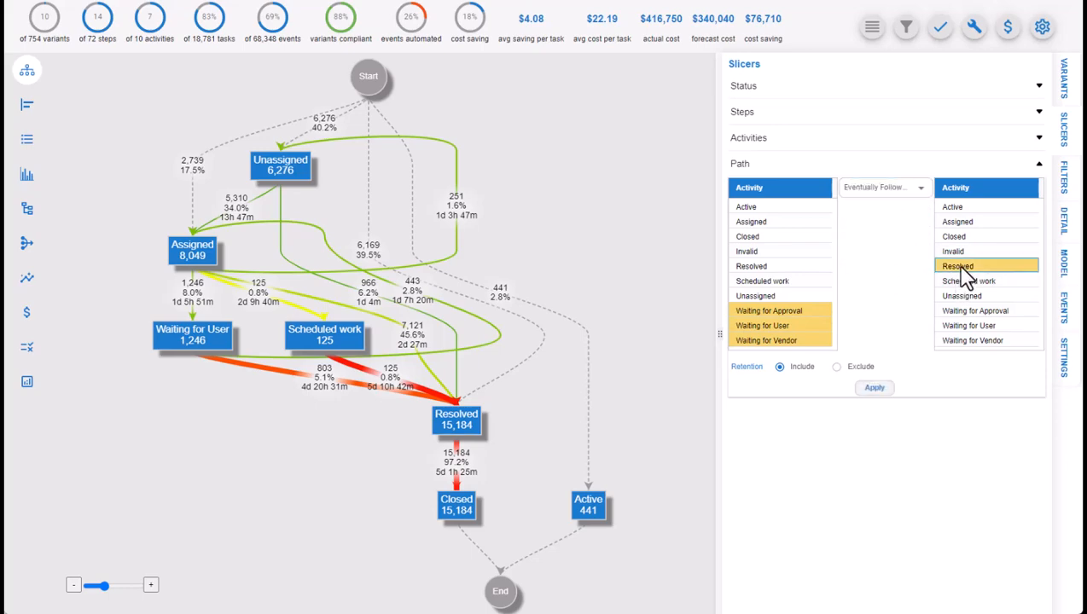
pyautogui.click(886, 391)
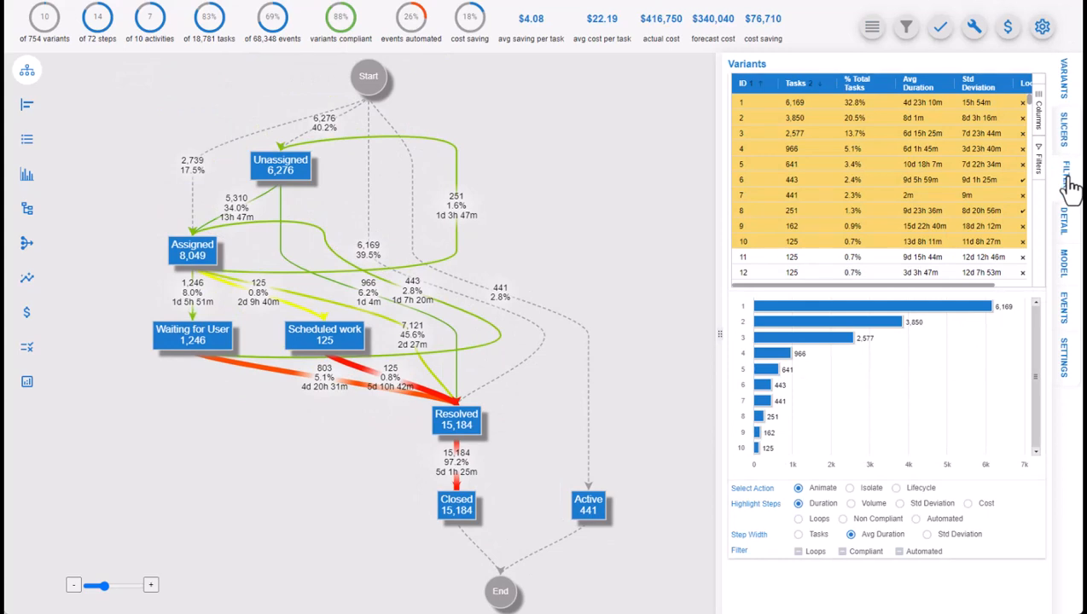
# Apply a task attribute filter on Category for the value "Add, Install, Move, Modify".
pyautogui.click(1066, 181)
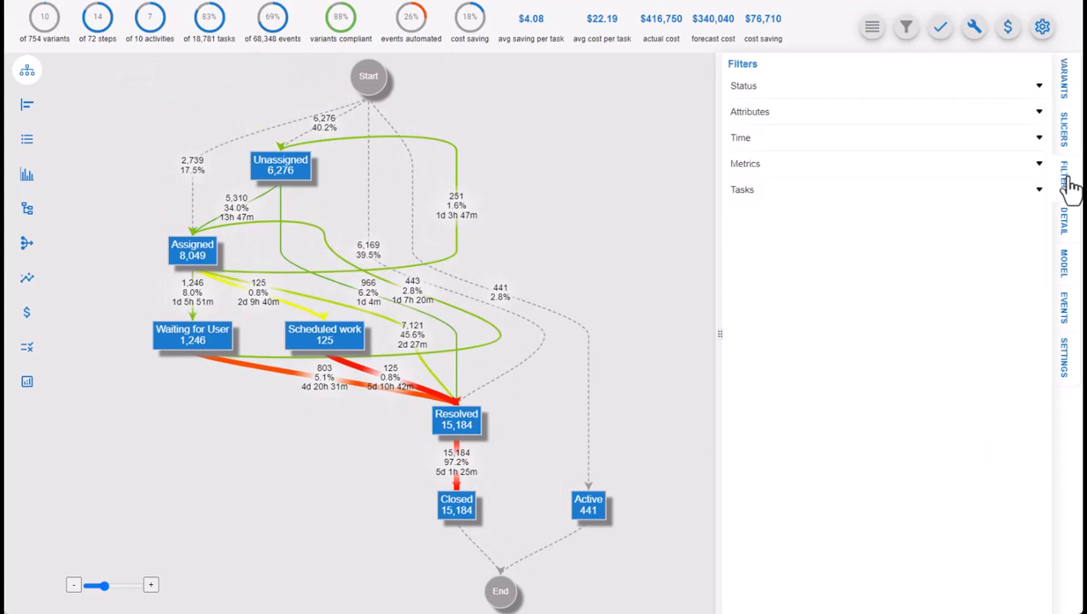
pyautogui.click(815, 119)
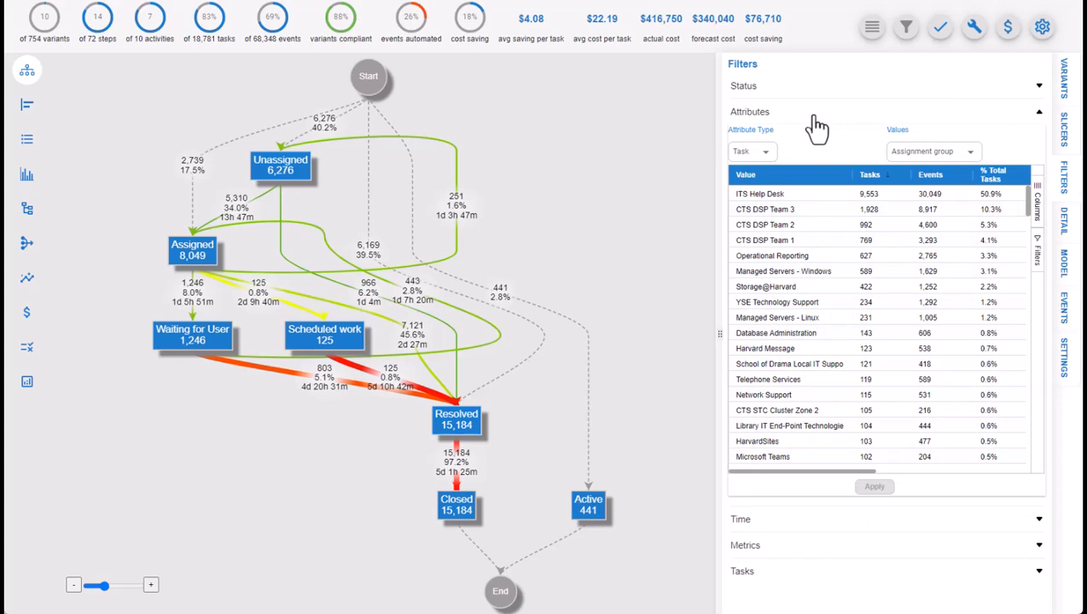
pyautogui.click(934, 151)
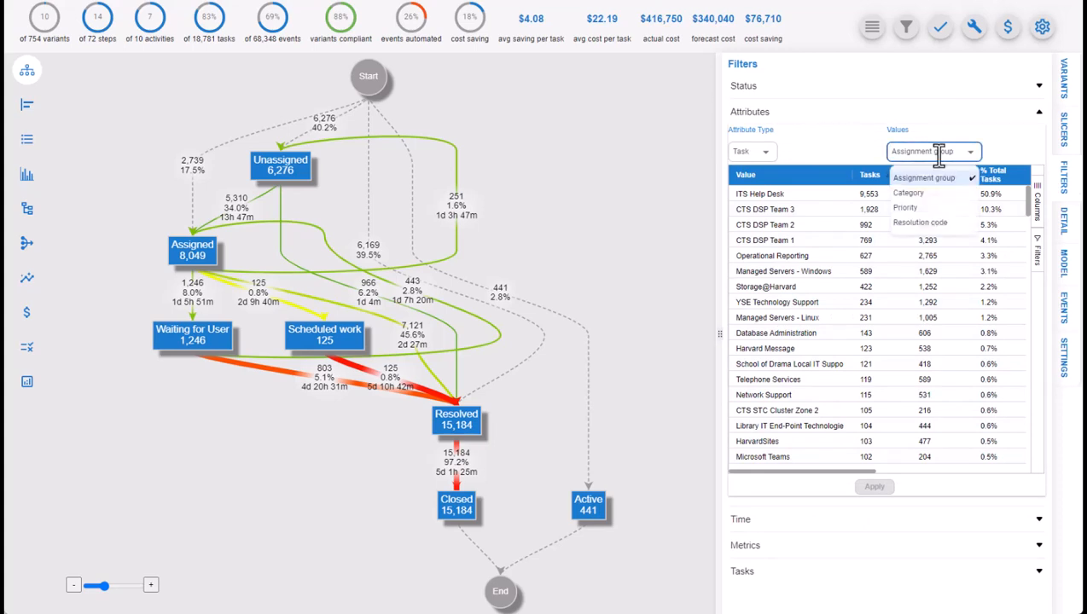
pyautogui.click(913, 194)
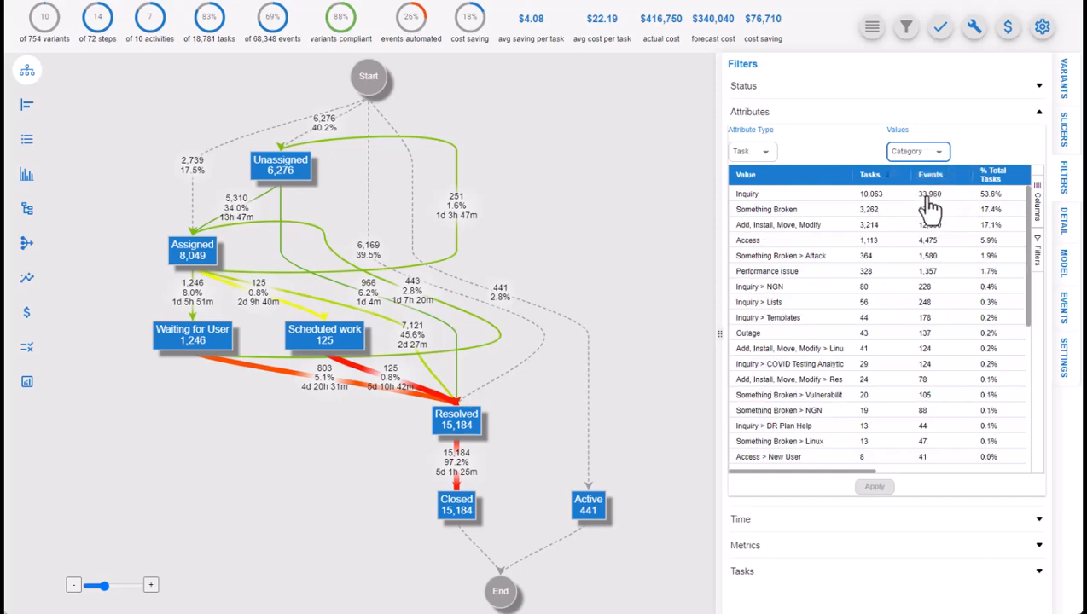
pyautogui.click(780, 224)
pyautogui.click(874, 487)
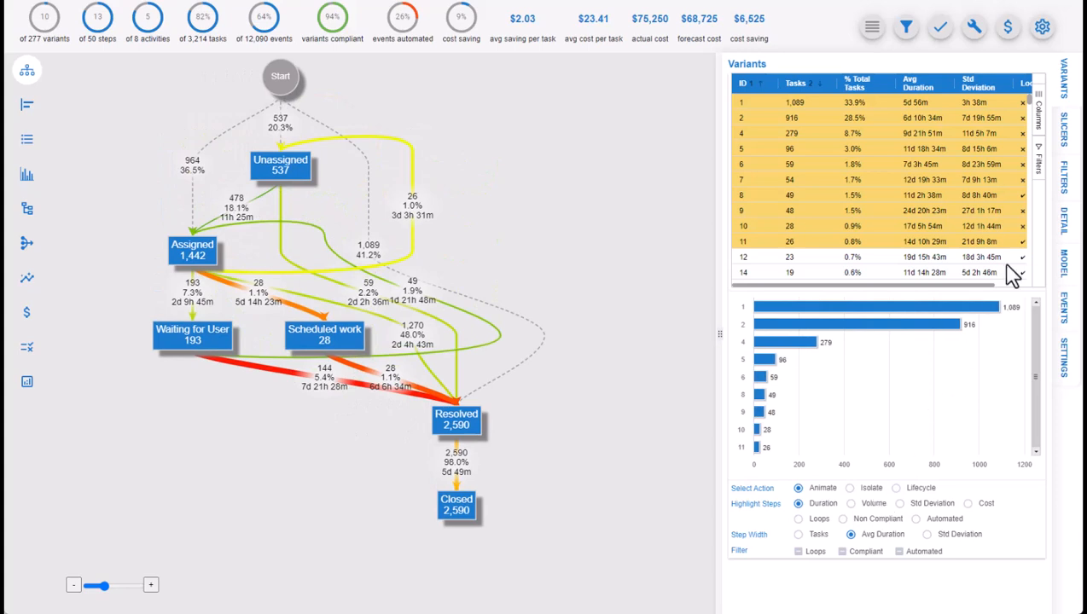
# Open the Time filter section to examine its options.
pyautogui.click(1066, 181)
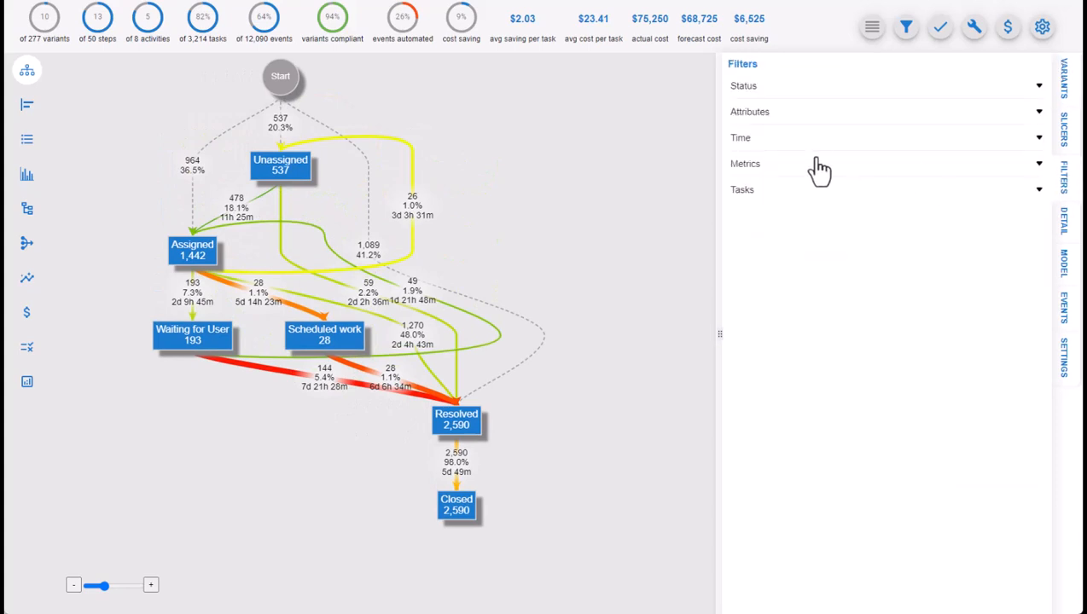
pyautogui.click(776, 139)
pyautogui.click(834, 165)
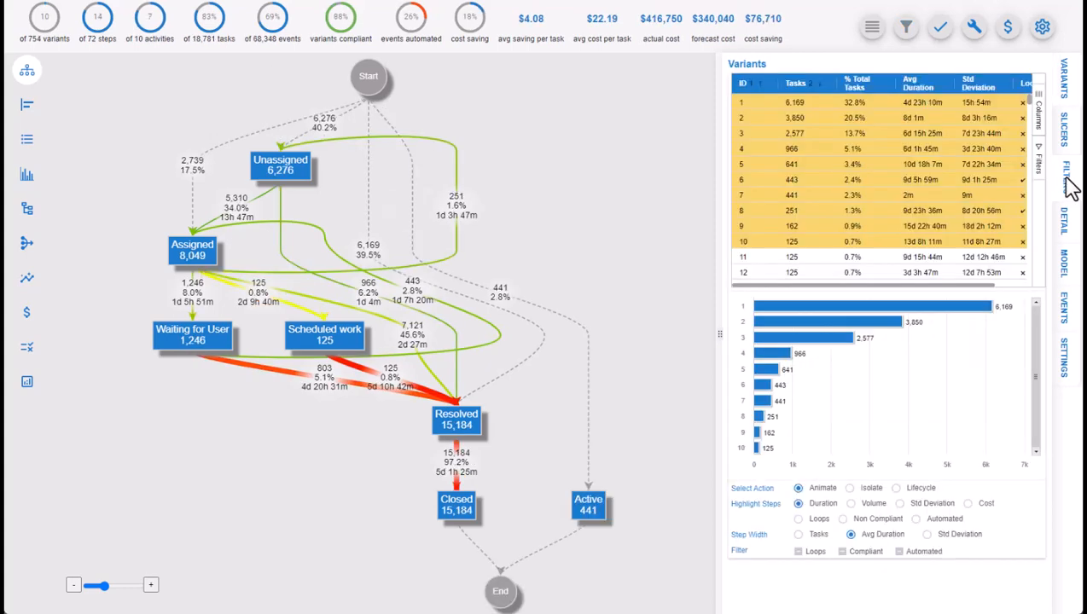
# Apply a Metrics filter on Met Resolve SLA with the operator "is" and the value left unchecked.
pyautogui.click(1070, 186)
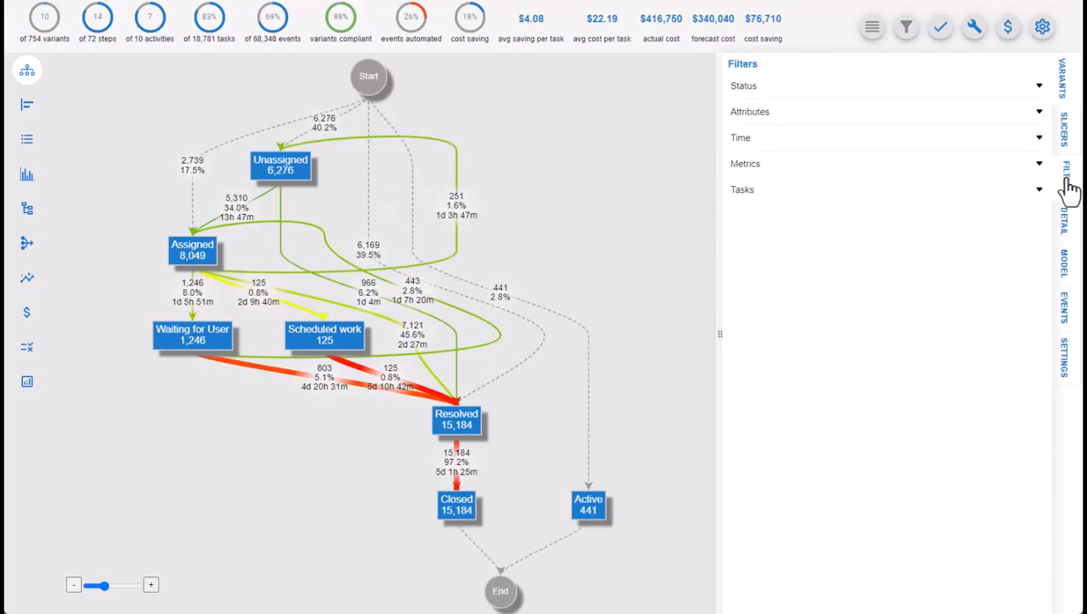
pyautogui.click(798, 171)
pyautogui.click(809, 205)
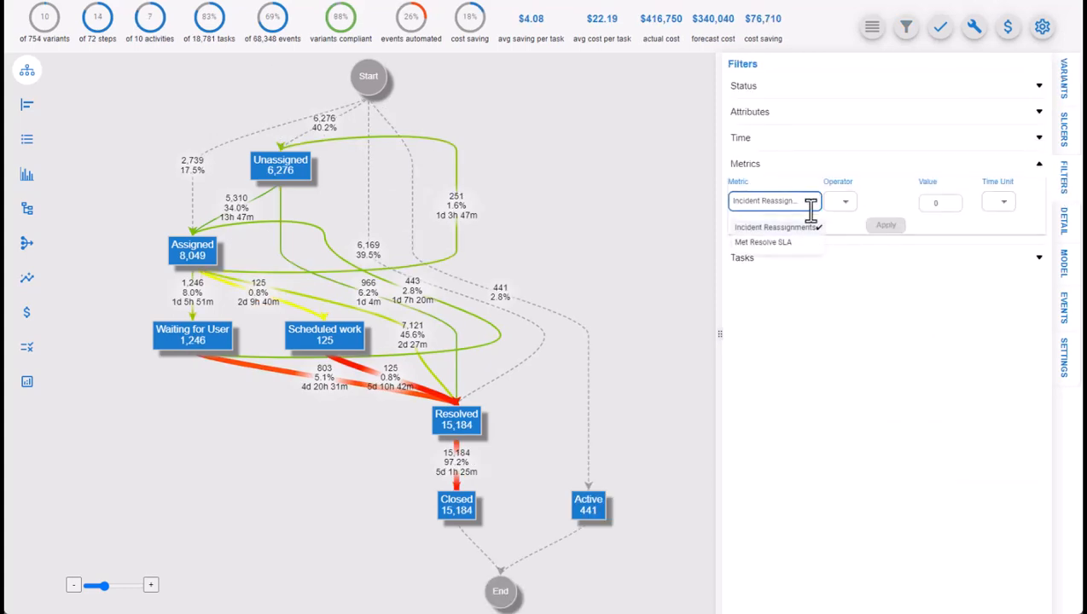
pyautogui.click(792, 246)
pyautogui.click(844, 201)
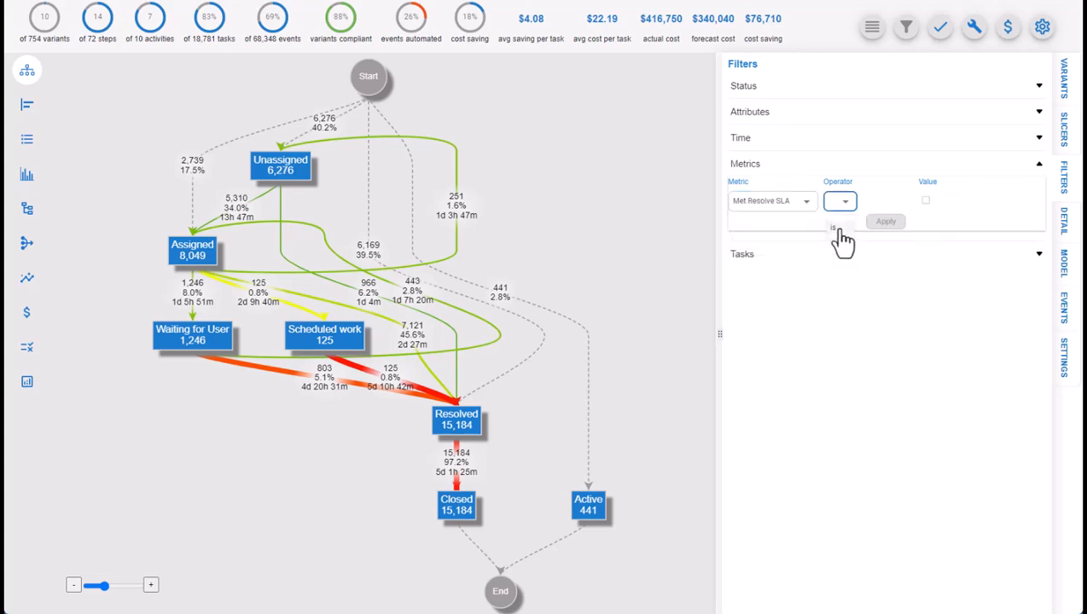
pyautogui.click(836, 229)
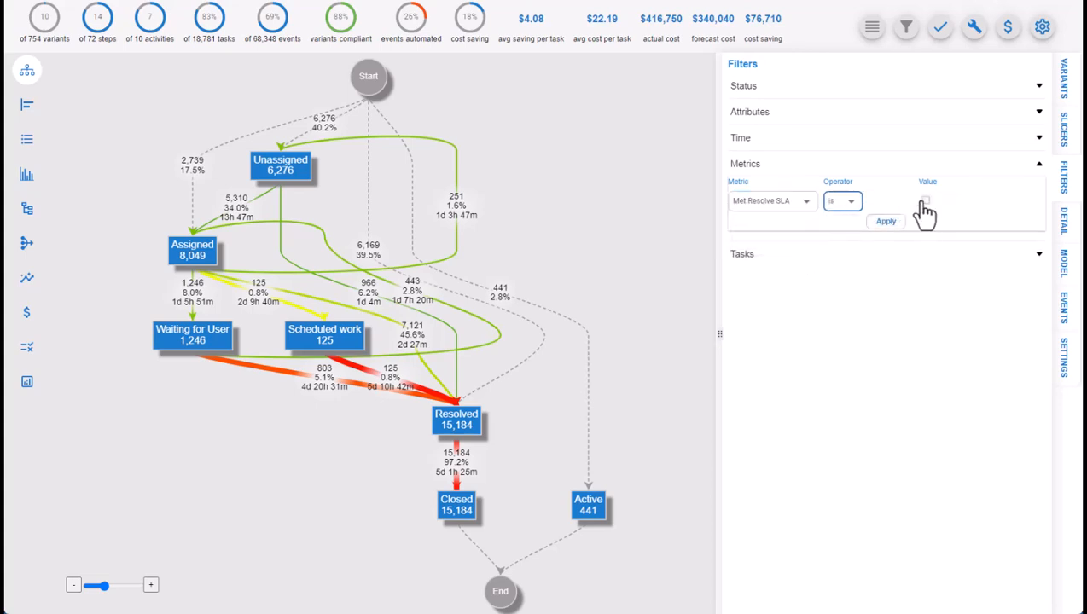
pyautogui.click(887, 223)
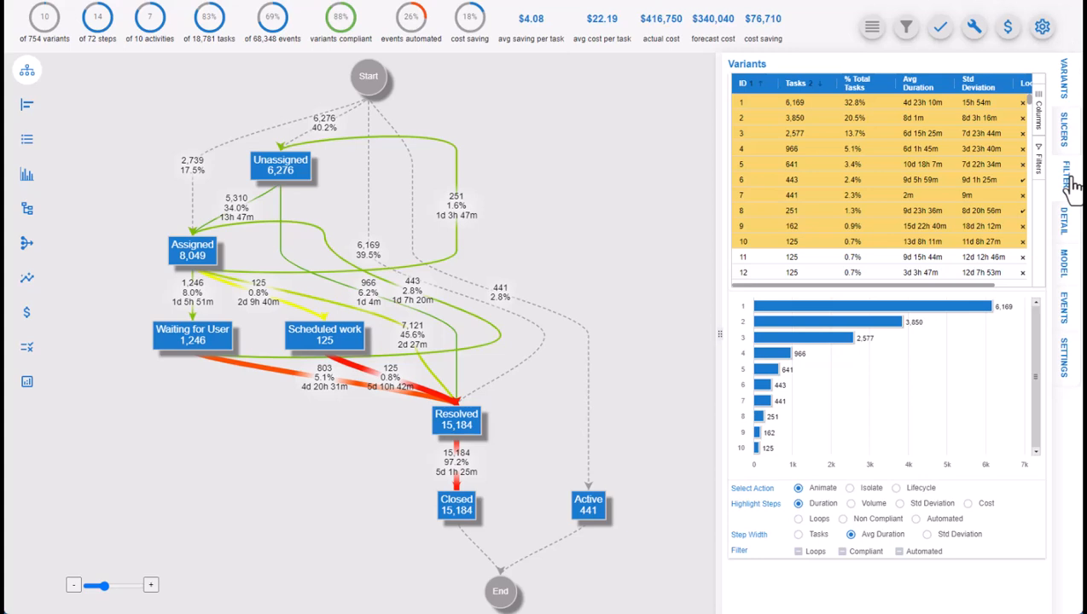
# Enable the # Tasks in Variants filter and apply the Tasks filter.
pyautogui.click(1073, 183)
pyautogui.click(764, 195)
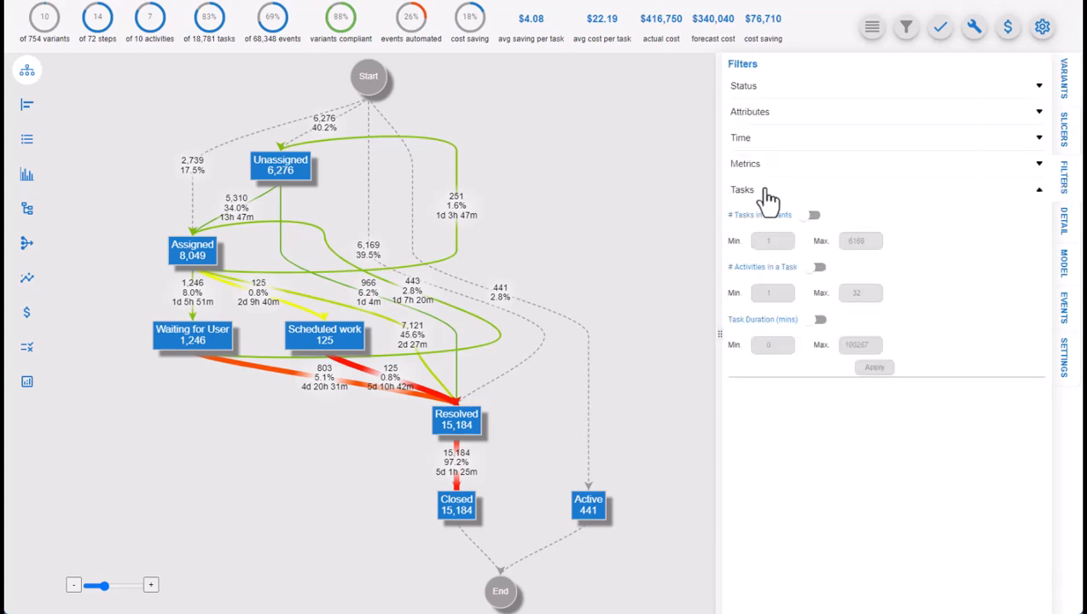
pyautogui.click(814, 217)
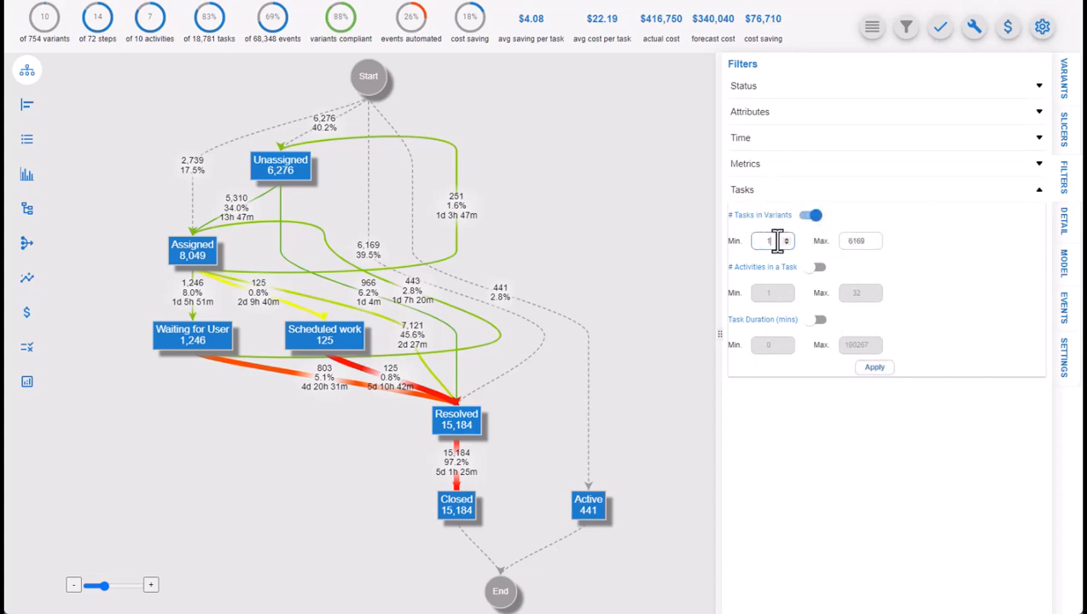
pyautogui.click(876, 372)
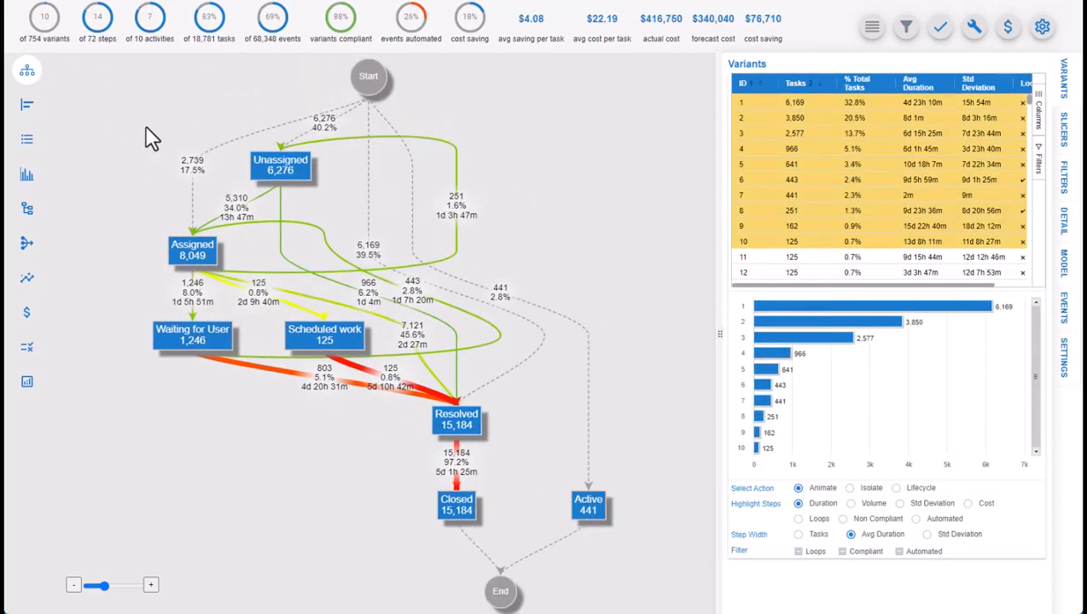
# Examine the context options offered for the process map background and for the Unassigned activity.
pyautogui.rightClick(139, 134)
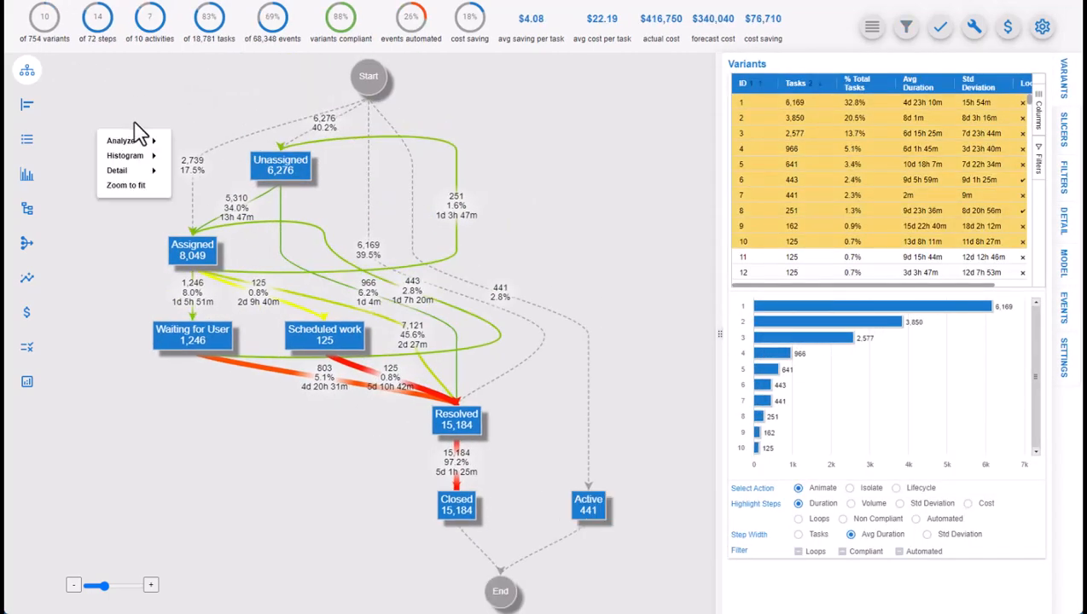
pyautogui.click(167, 111)
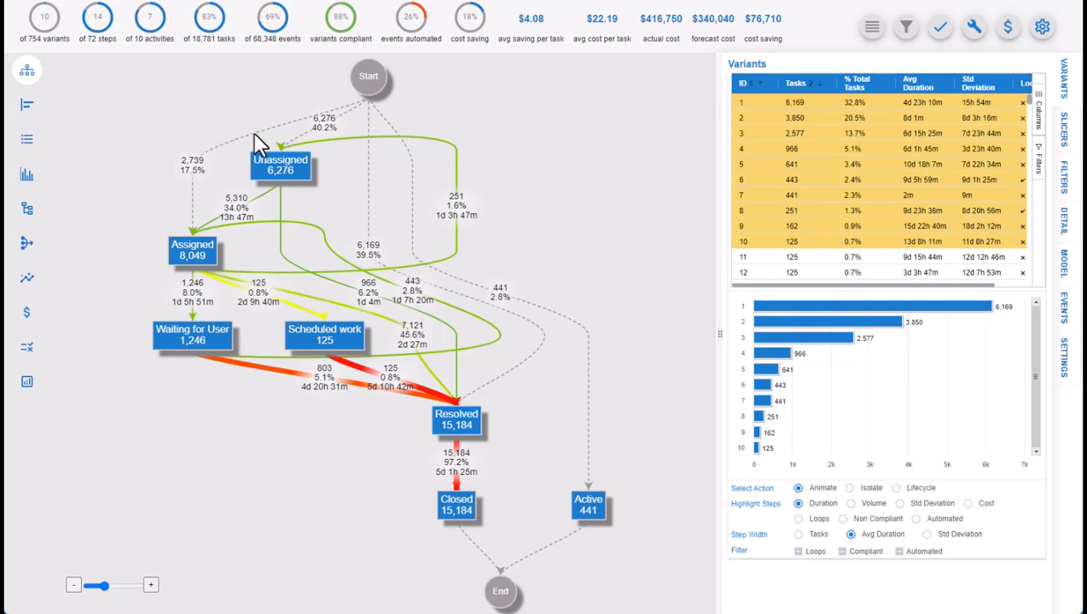
pyautogui.rightClick(288, 173)
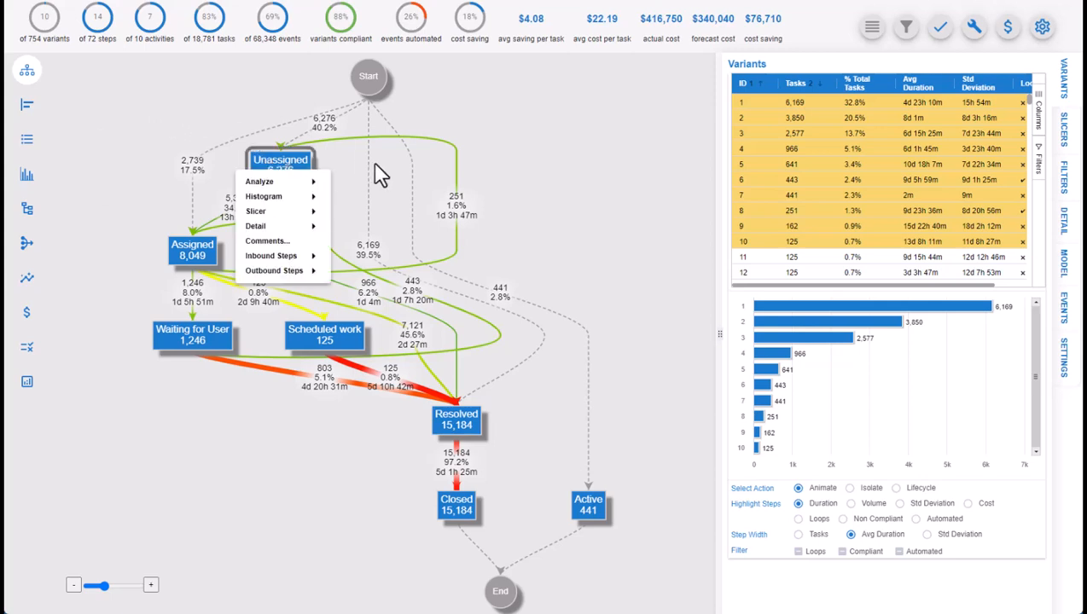
pyautogui.click(539, 176)
# Examine the context options of the Assigned to Unassigned step, including Slicer and Process Rules.
pyautogui.rightClick(458, 210)
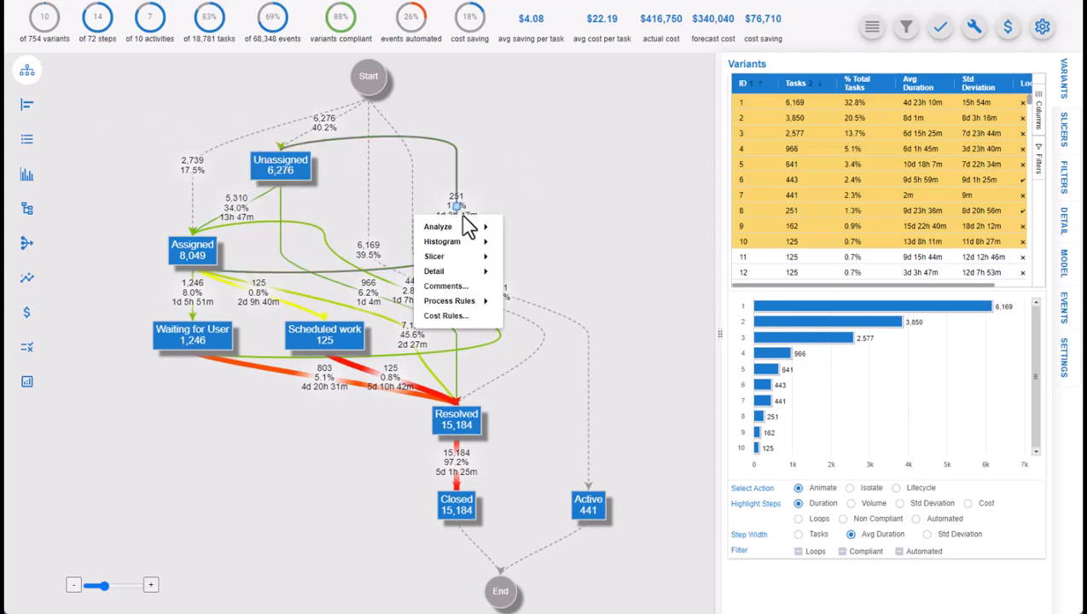
pyautogui.moveTo(469, 243)
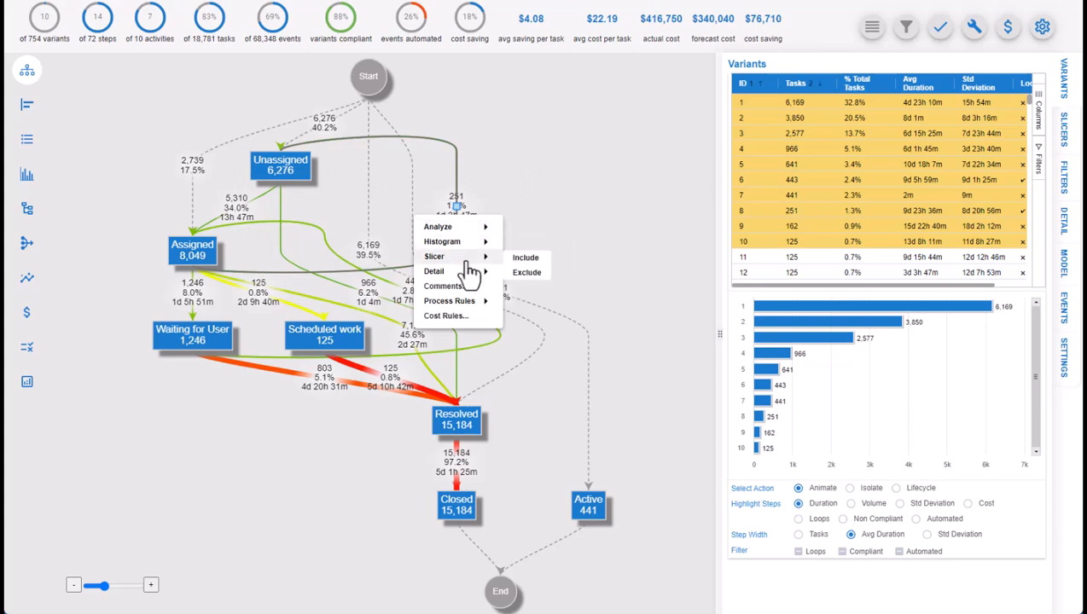
pyautogui.moveTo(472, 306)
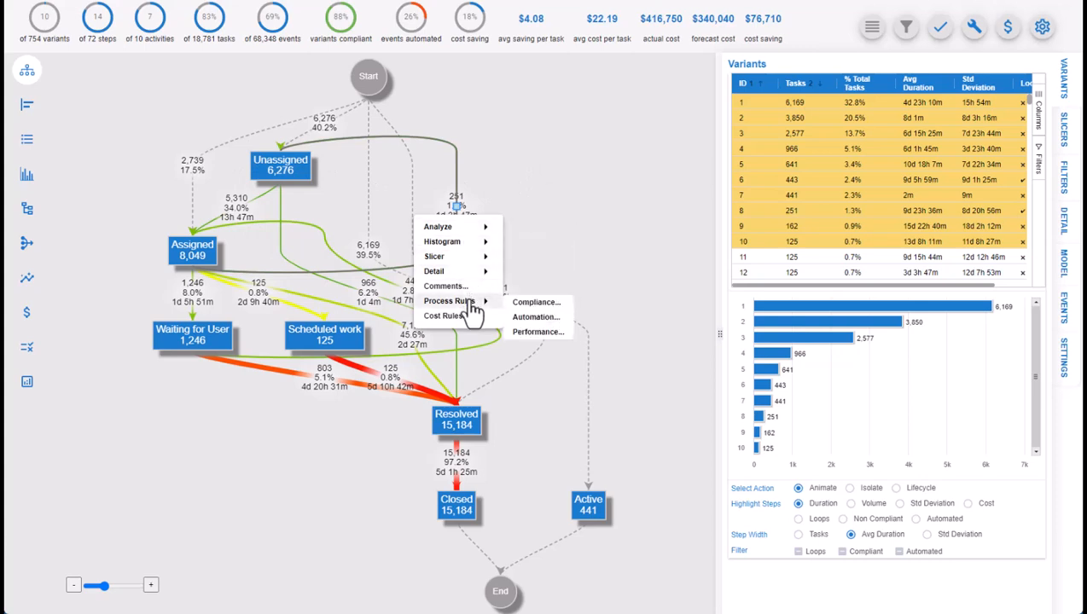
# Examine the Analyze options offered for the Assigned to Unassigned step.
pyautogui.click(582, 285)
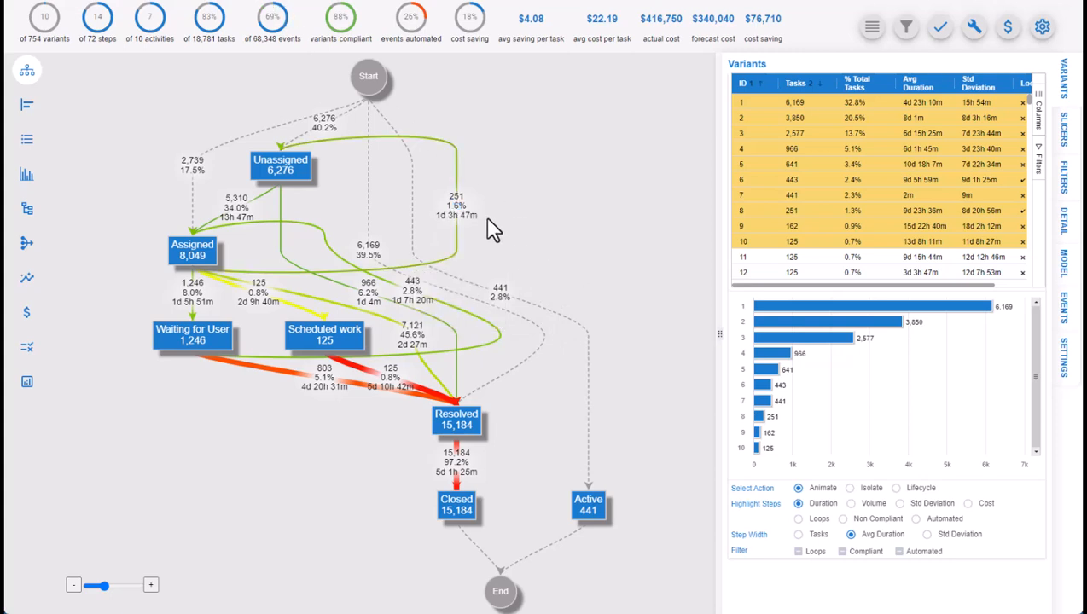
pyautogui.rightClick(455, 207)
pyautogui.moveTo(458, 227)
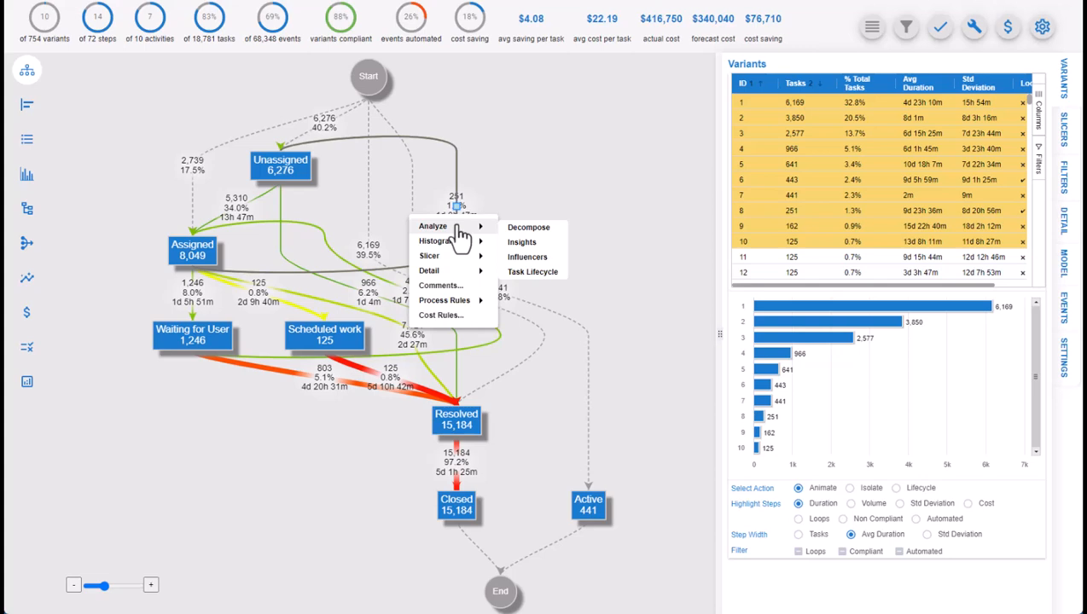
pyautogui.click(101, 118)
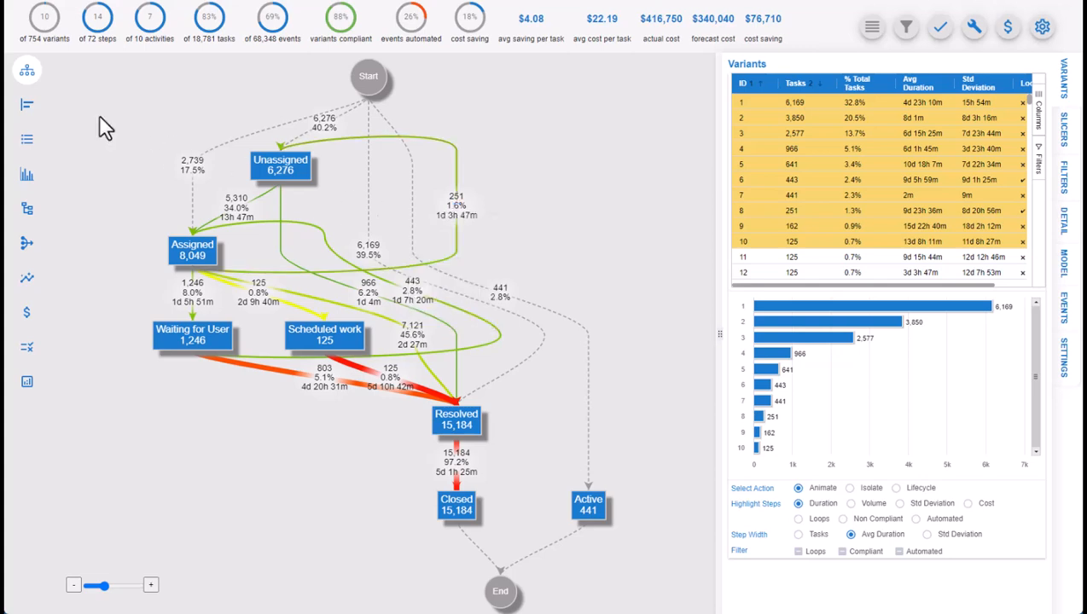
# Decompose all tasks by assignment group, and break CTS DSP Team 2 down by Category using the Duration (hrs) metric.
pyautogui.click(32, 218)
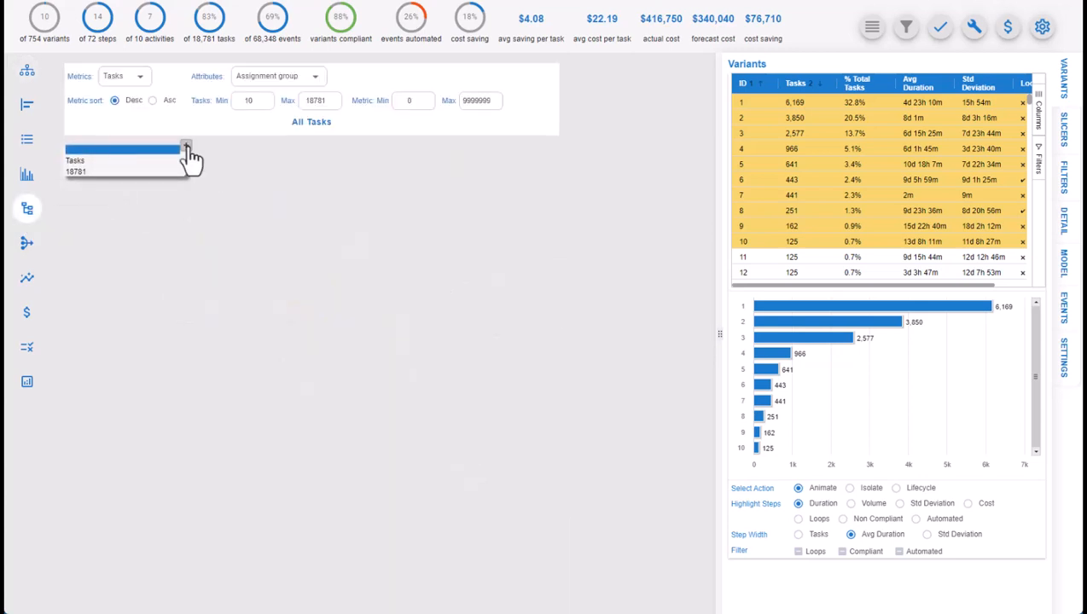
pyautogui.click(186, 146)
pyautogui.click(281, 76)
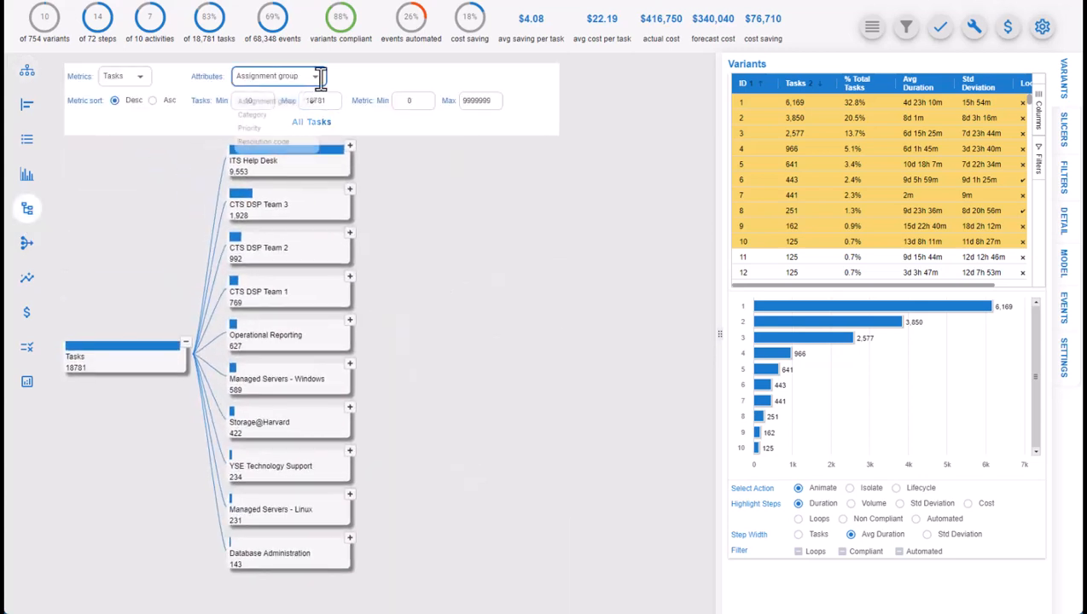
pyautogui.click(280, 121)
pyautogui.click(135, 78)
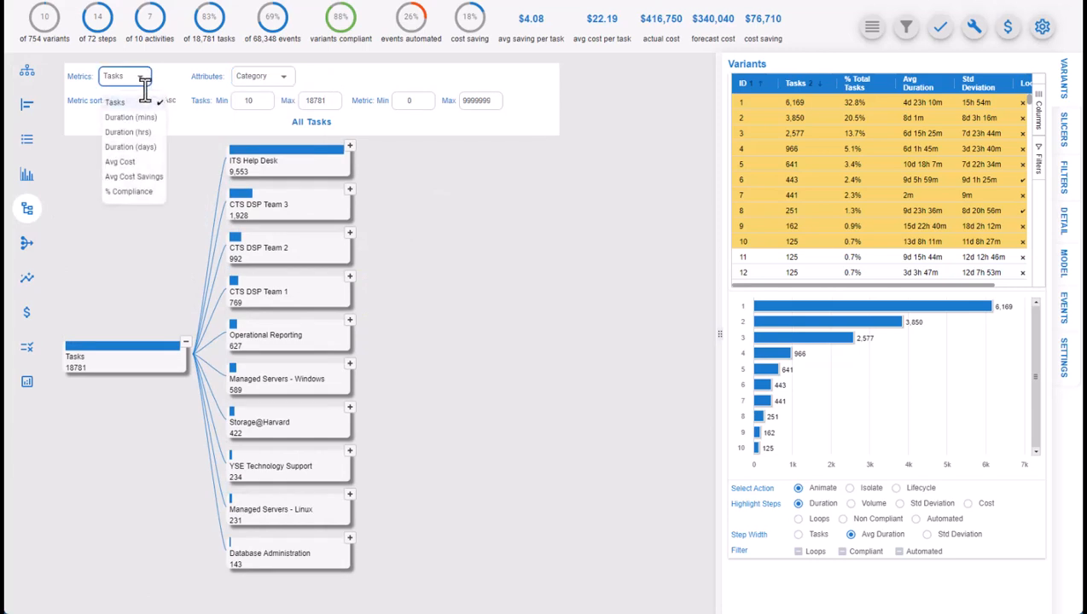
pyautogui.click(144, 133)
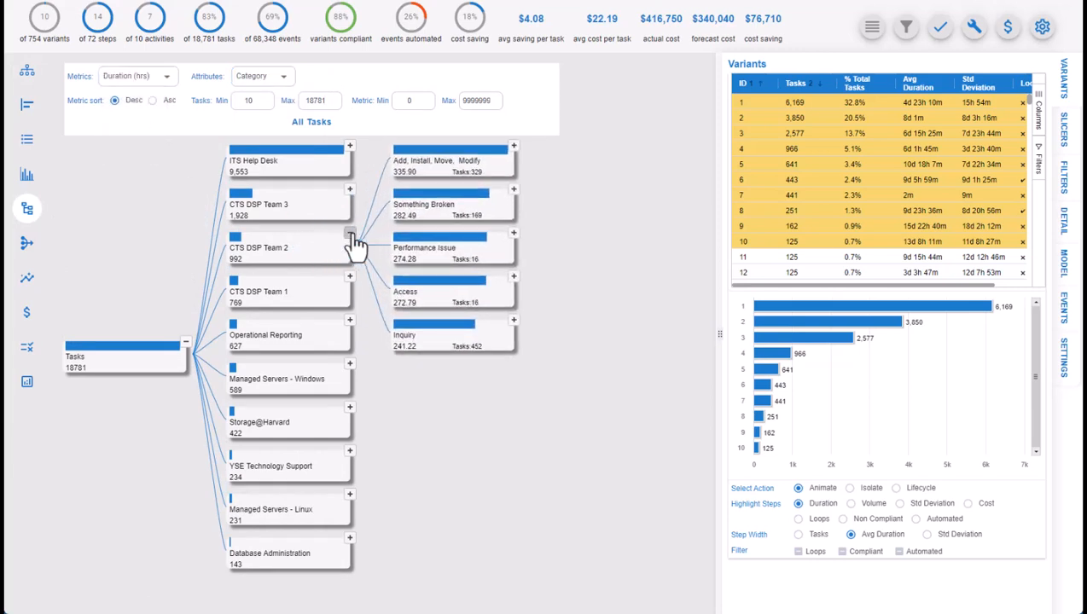
# Set the decomposition's metric sort to ascending and review the CTS DSP Team 2 category breakdown again.
pyautogui.click(350, 235)
pyautogui.click(152, 100)
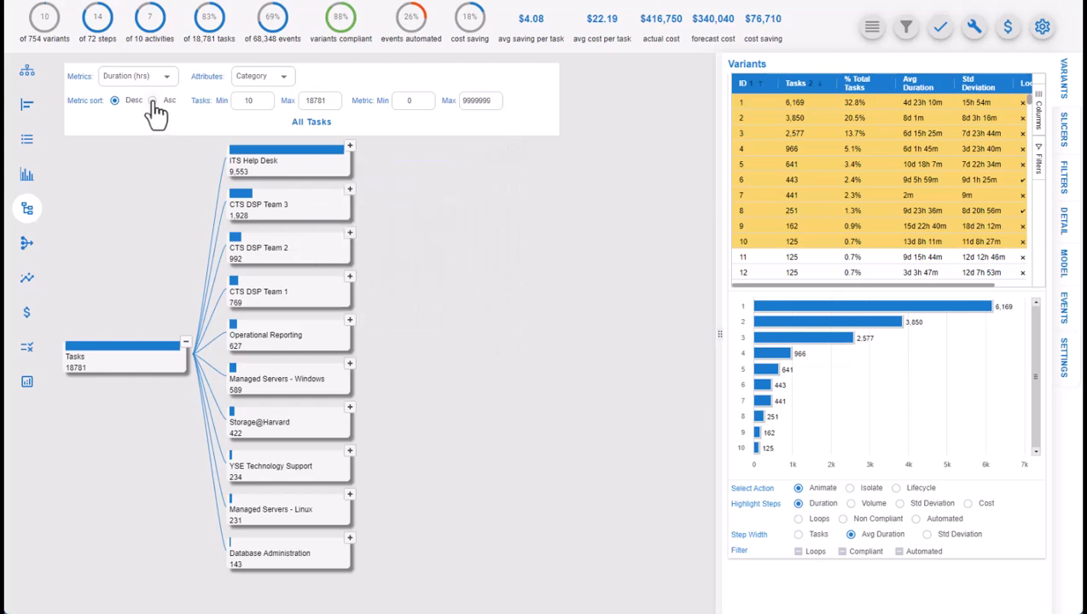
pyautogui.click(349, 235)
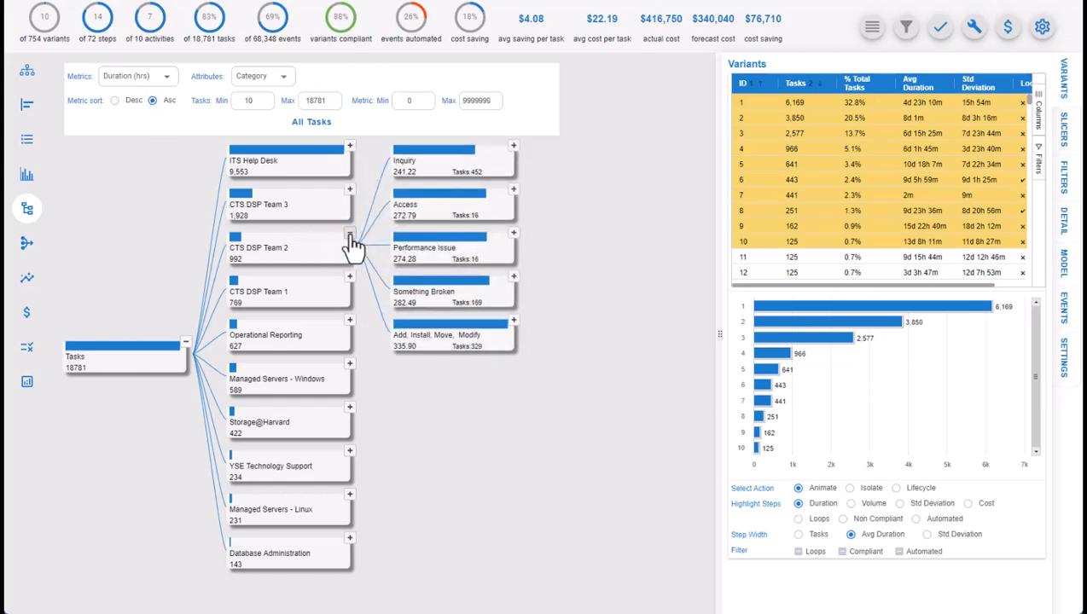
pyautogui.click(349, 236)
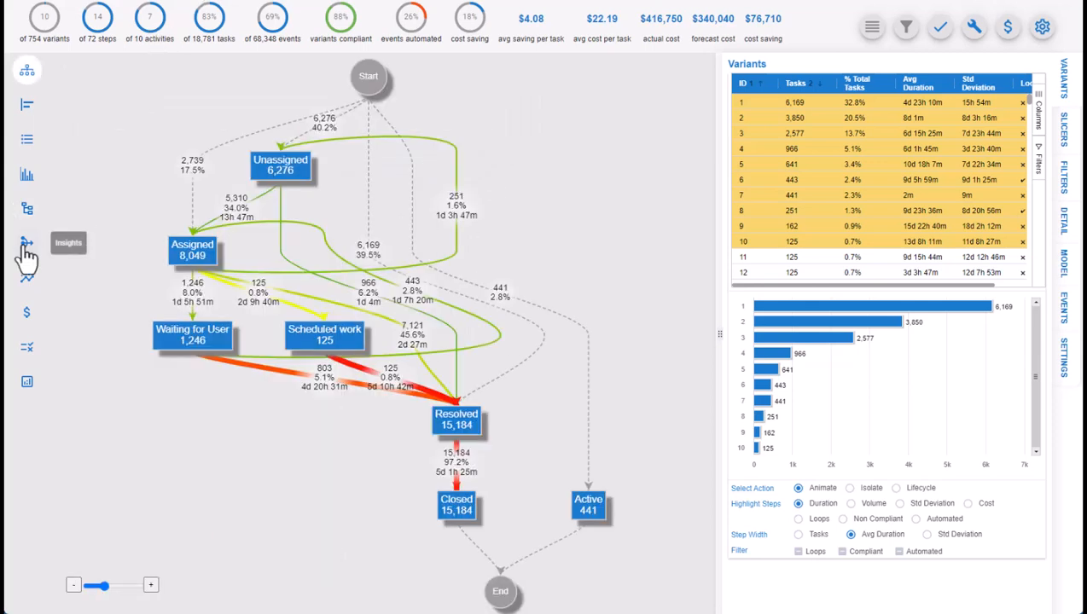
# Show the task insights with both Assignment group and Category as attributes and Duration (hrs) as the metric.
pyautogui.click(26, 248)
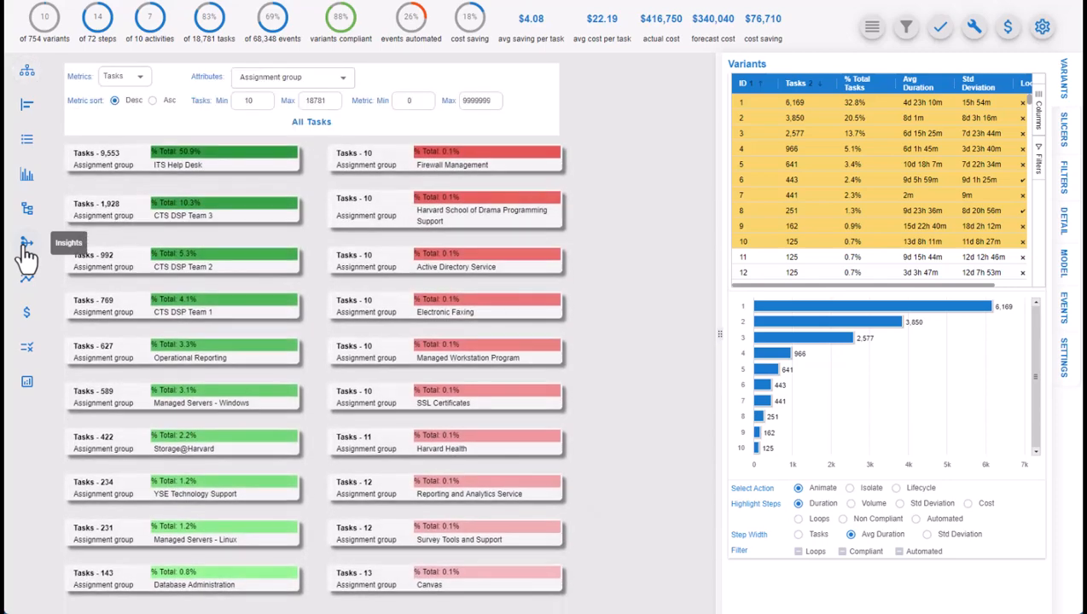
pyautogui.click(340, 81)
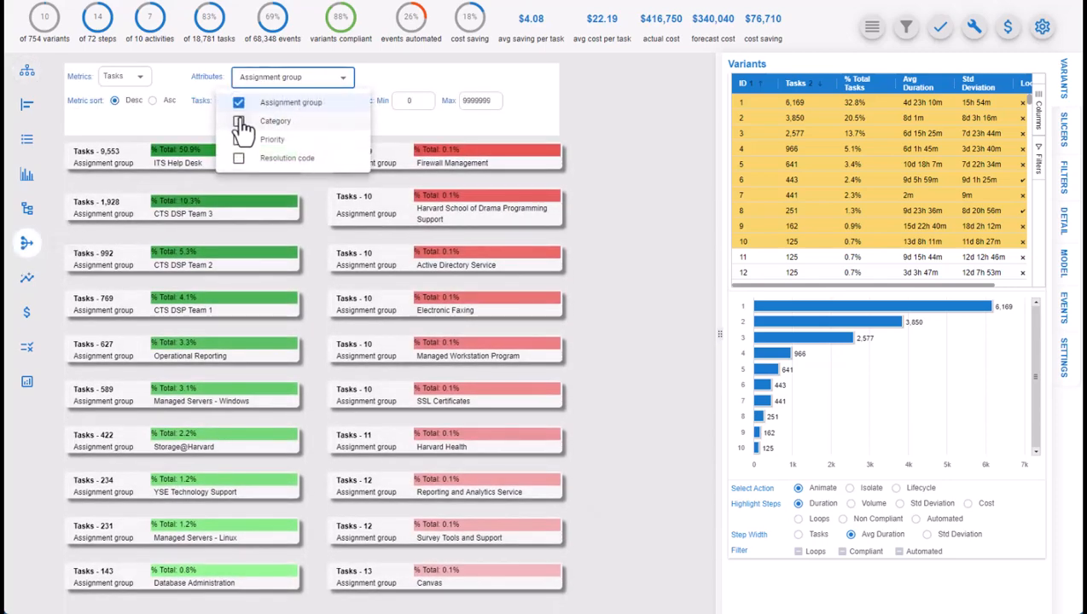
pyautogui.click(238, 122)
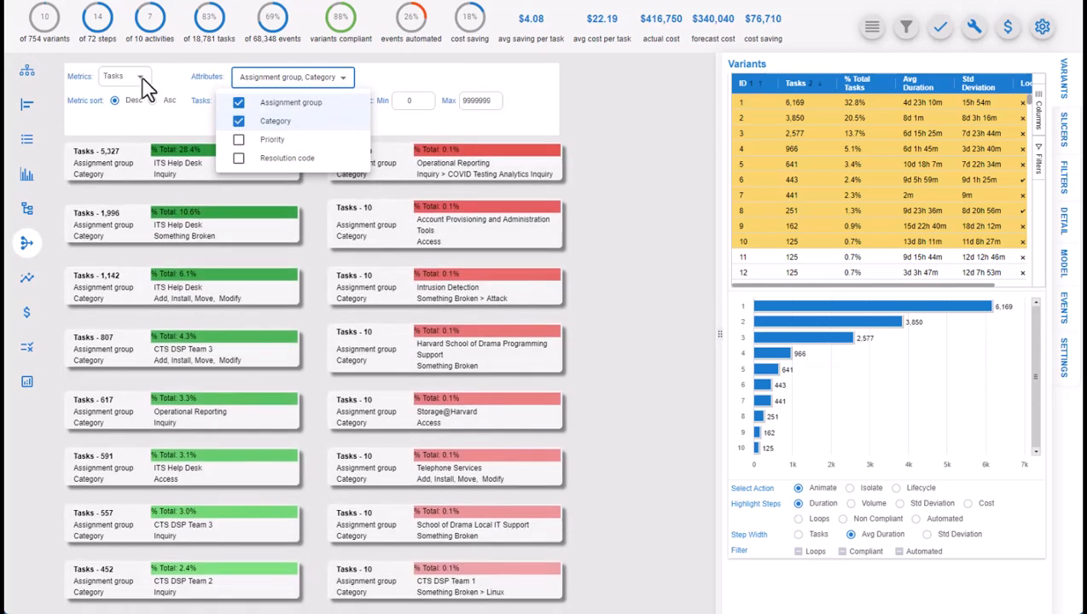
pyautogui.click(141, 86)
pyautogui.click(138, 82)
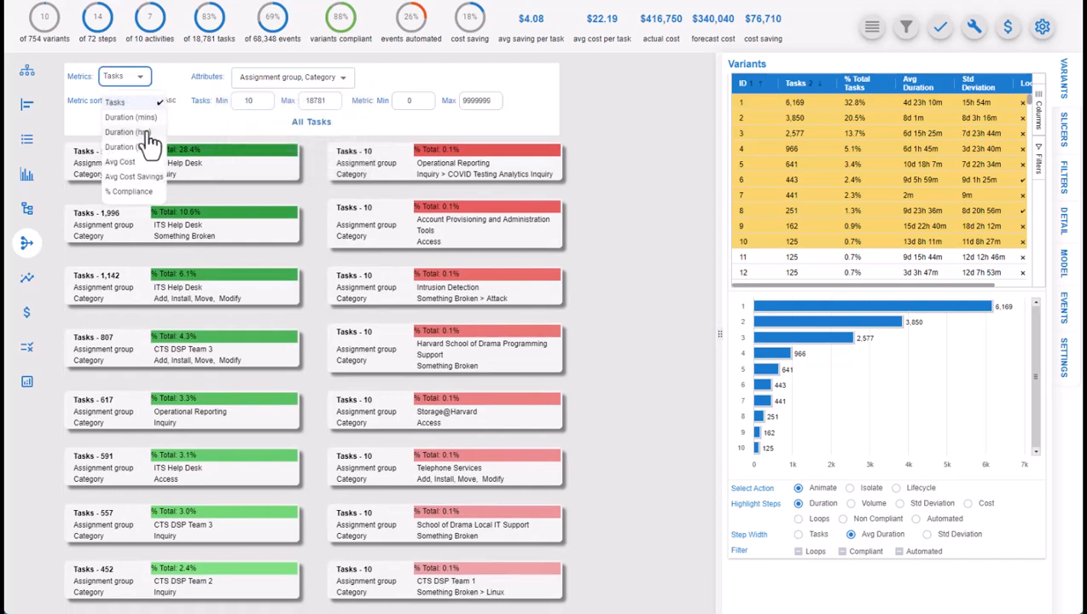
pyautogui.click(147, 134)
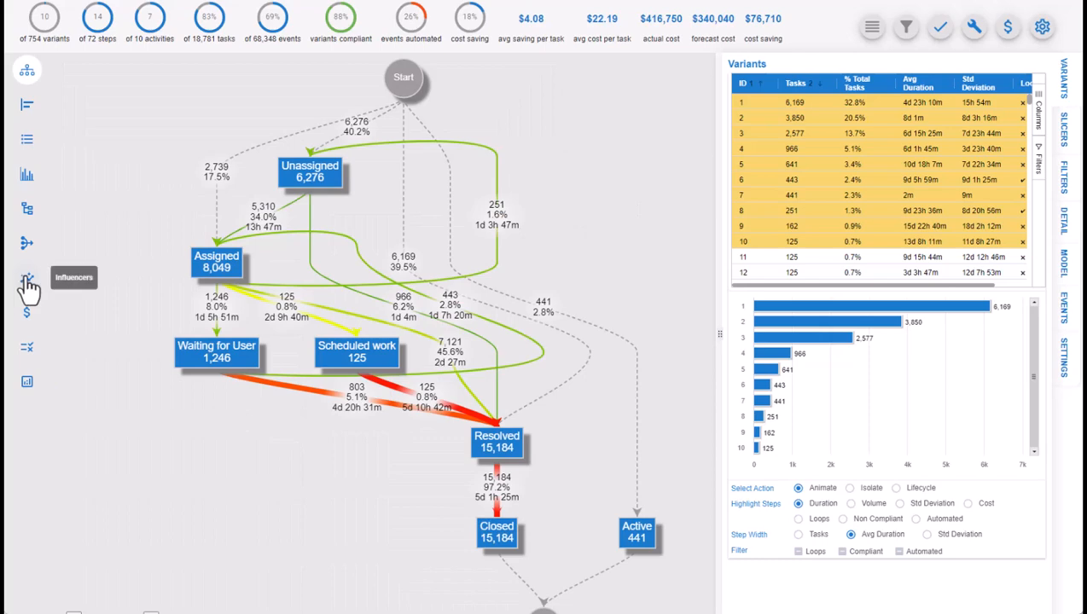
# Show the influencers for Assignment group and Category, with Avg Cost as the metric.
pyautogui.click(28, 285)
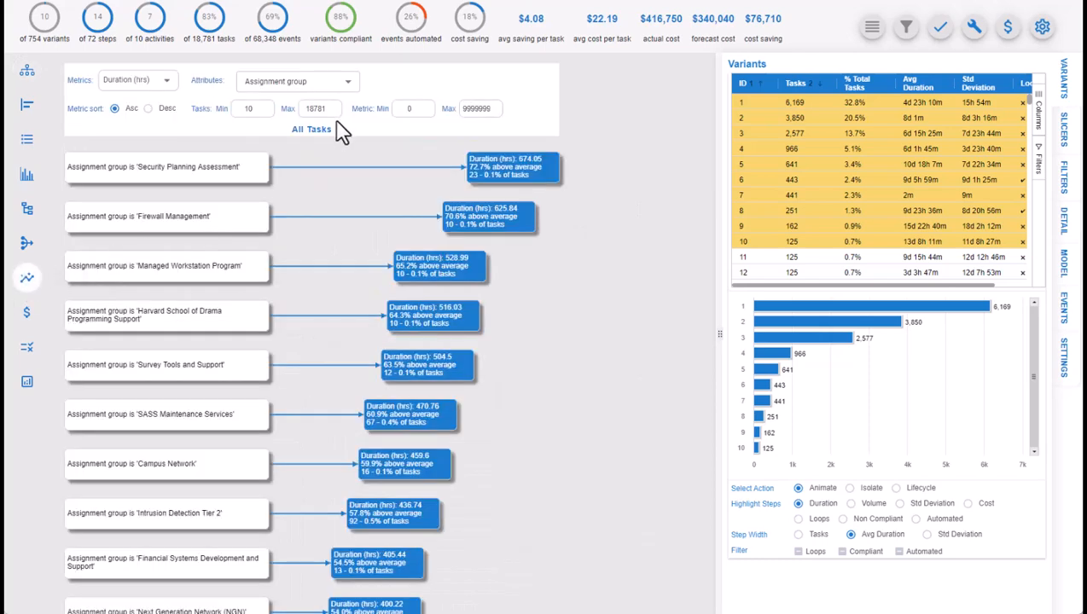
pyautogui.click(349, 88)
pyautogui.click(245, 127)
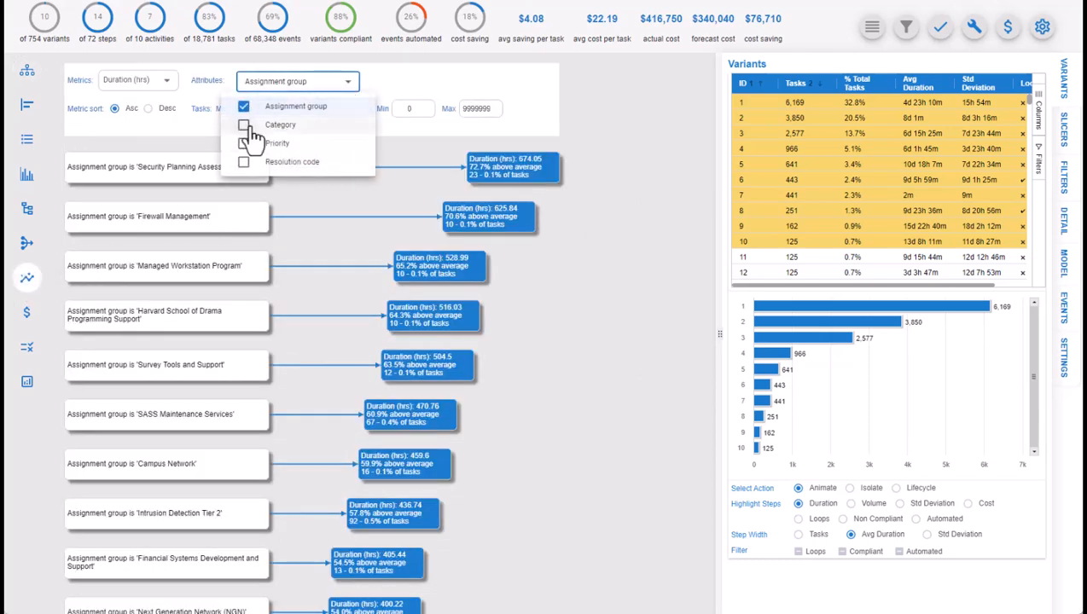
pyautogui.click(167, 83)
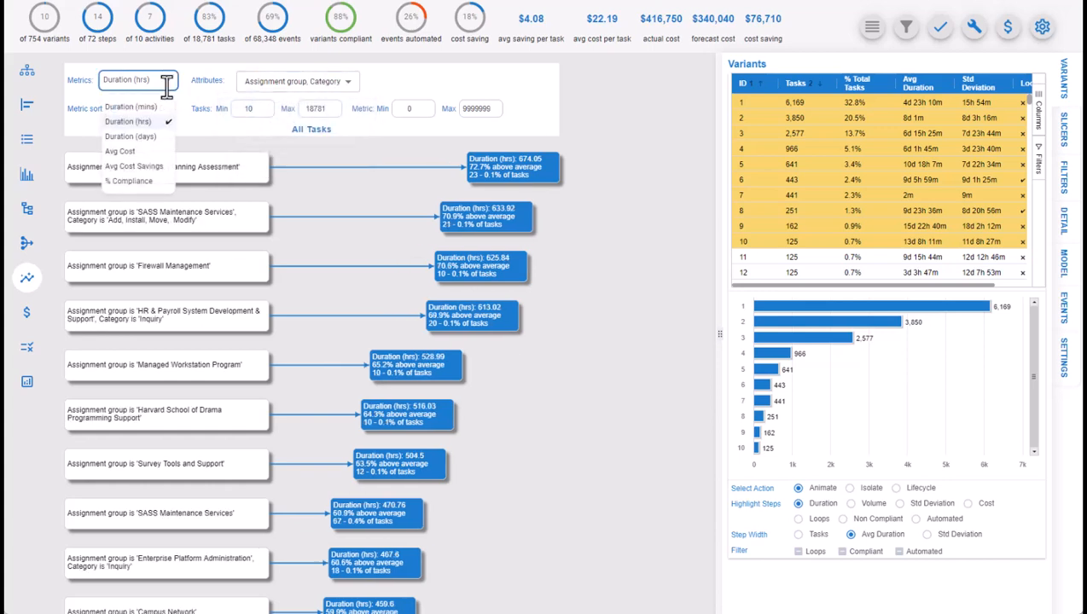
pyautogui.click(144, 152)
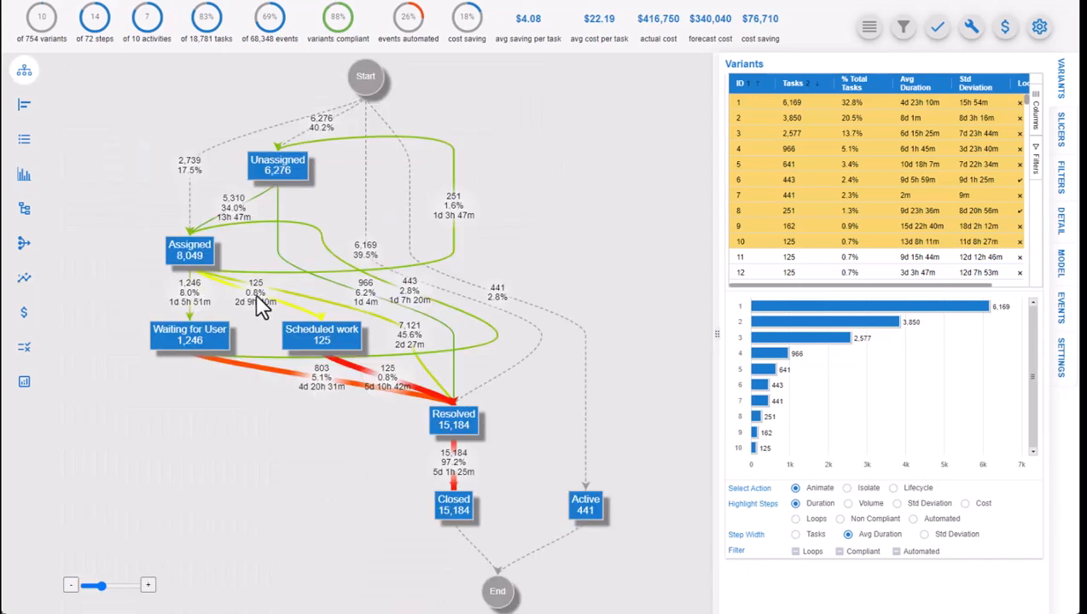
# Run the Task Lifecycle analysis on the Assigned to Scheduled work step.
pyautogui.rightClick(256, 296)
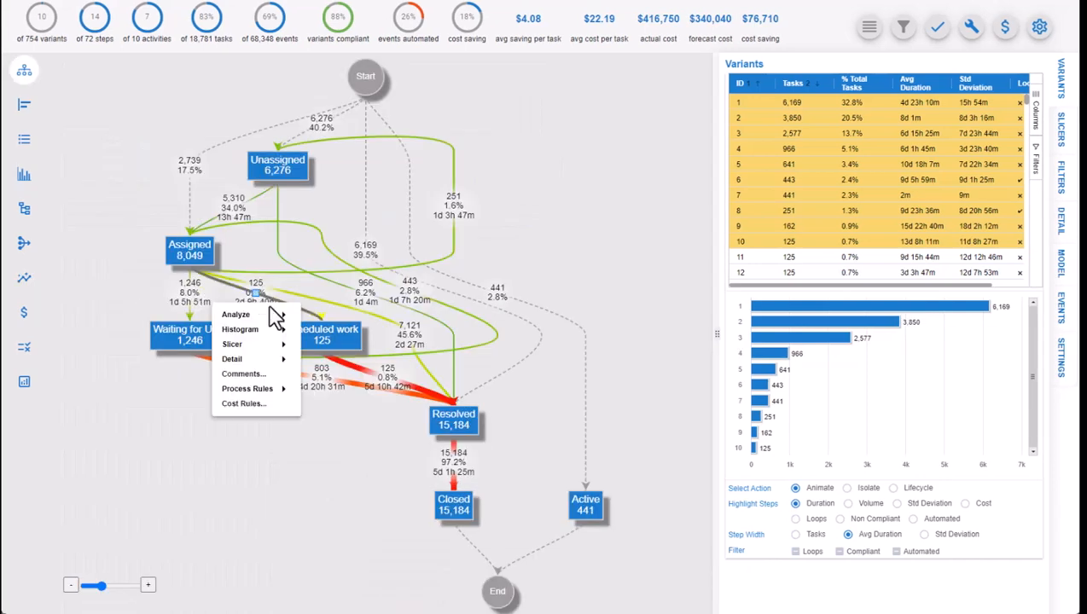
pyautogui.moveTo(281, 316)
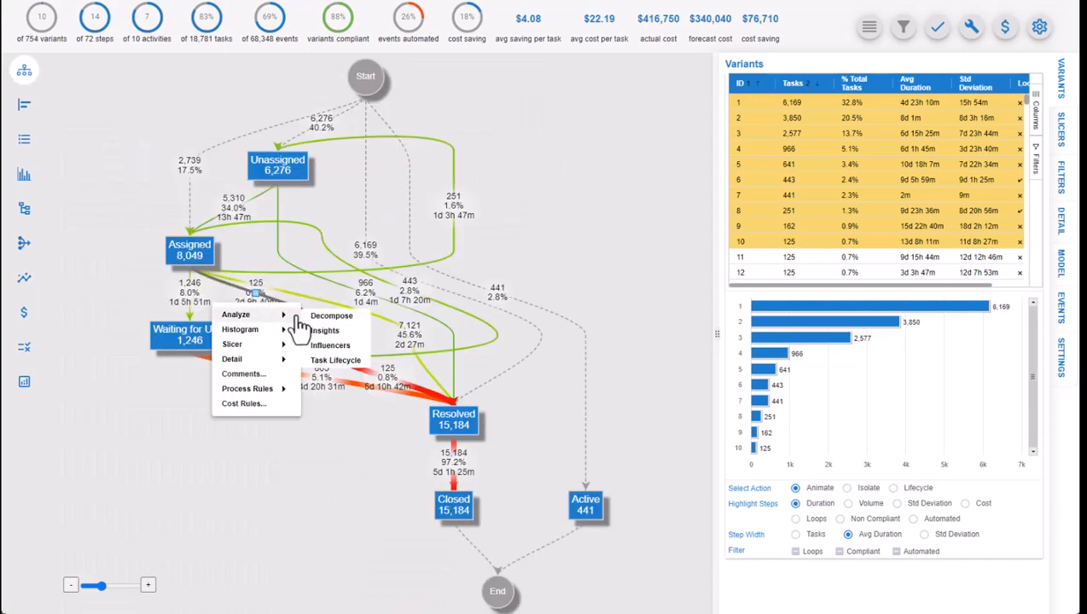
pyautogui.click(341, 361)
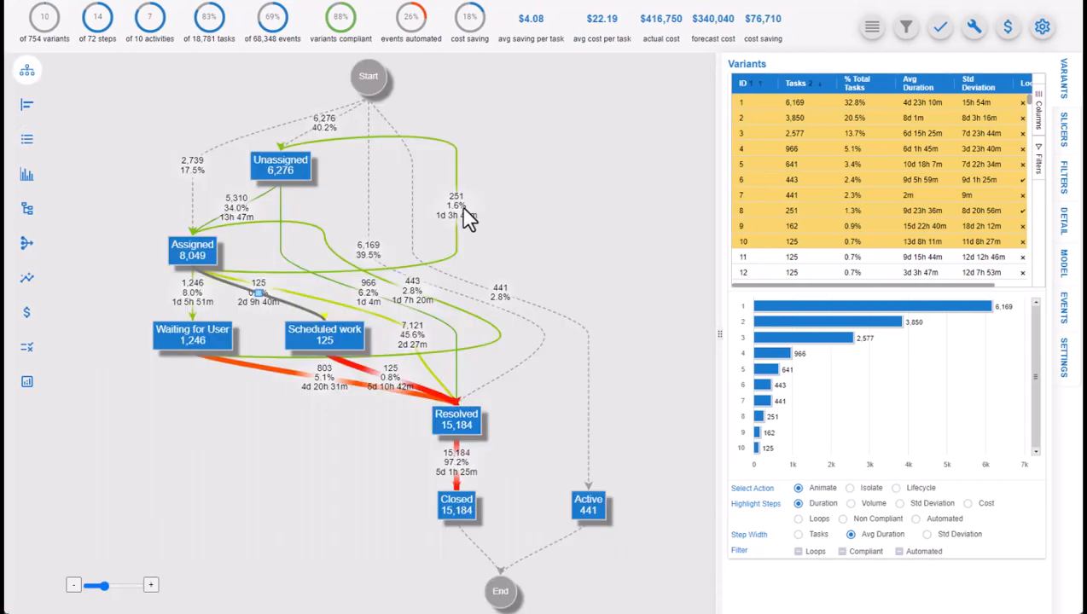
# Display the task duration histogram for the Assigned to Unassigned step and inspect its distribution.
pyautogui.rightClick(461, 214)
pyautogui.moveTo(461, 239)
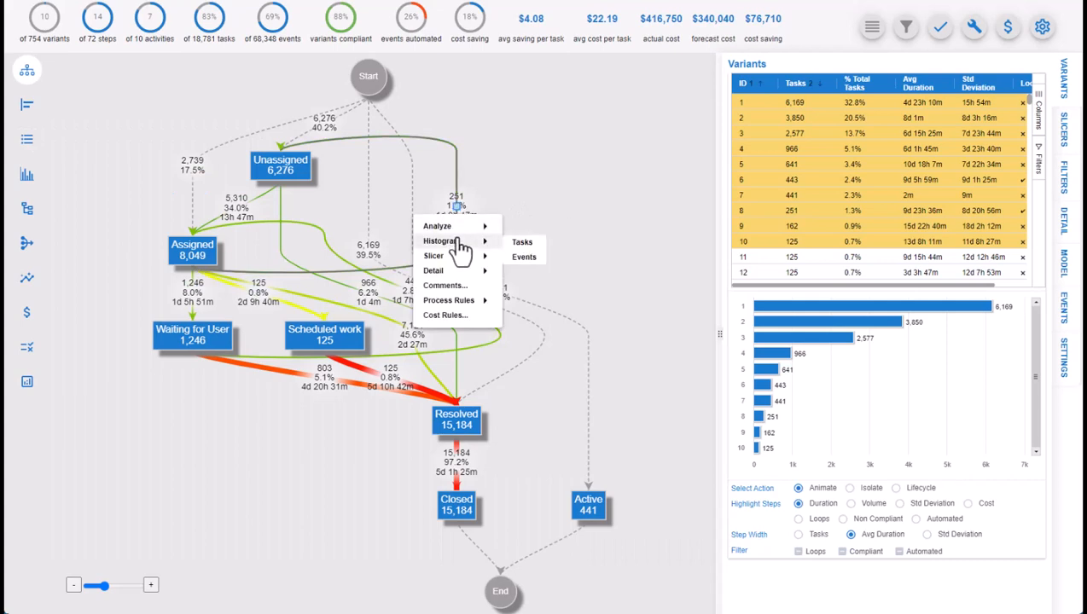
pyautogui.click(522, 244)
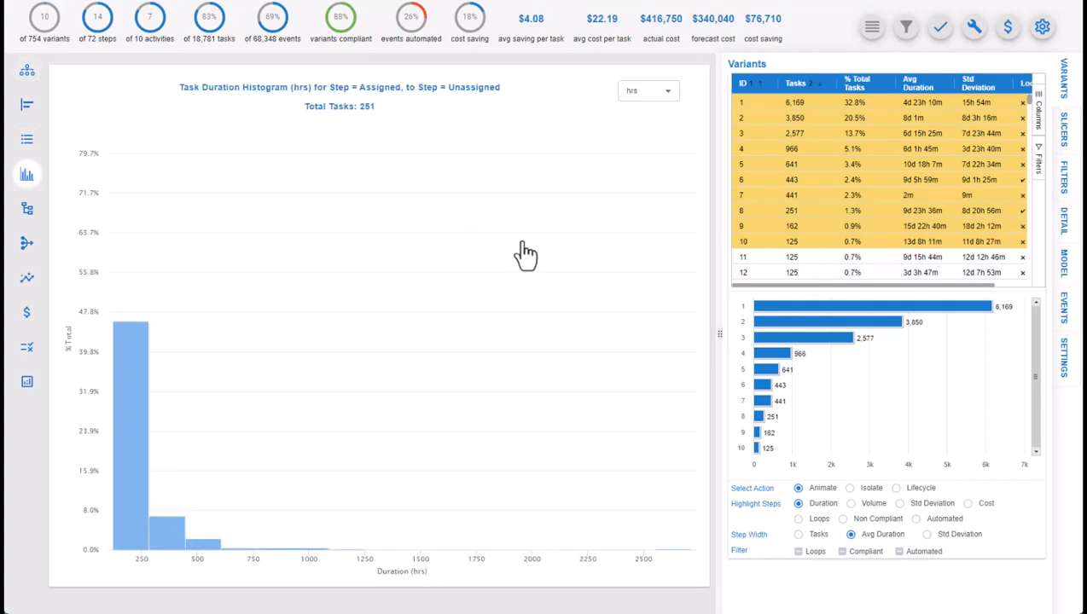
pyautogui.moveTo(137, 243)
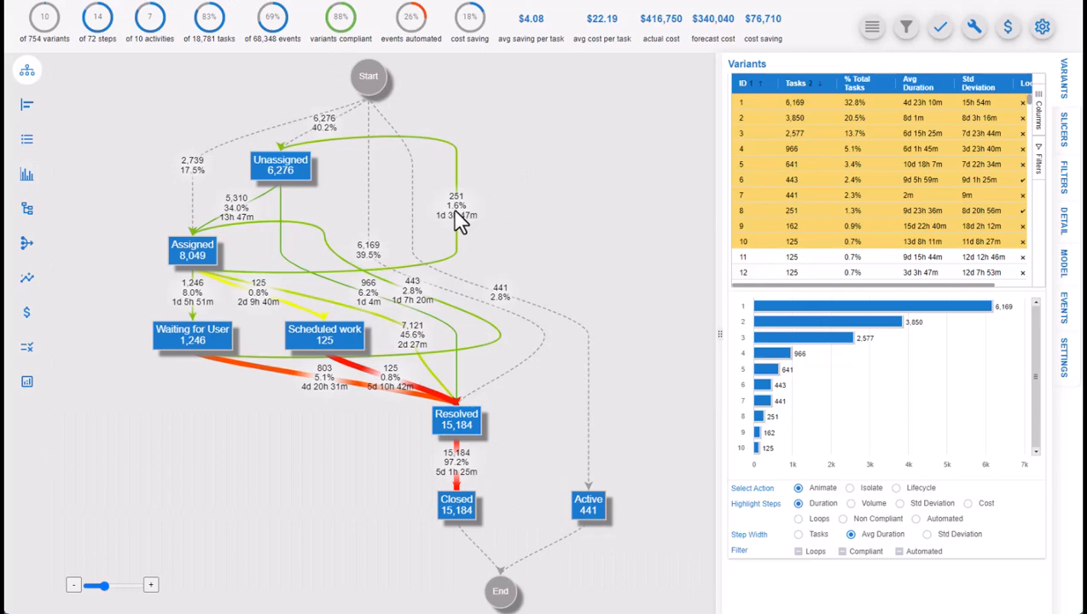
# List the task details of the Assigned to Unassigned step, widen the detail area and view the Task Summary.
pyautogui.rightClick(459, 218)
pyautogui.moveTo(445, 274)
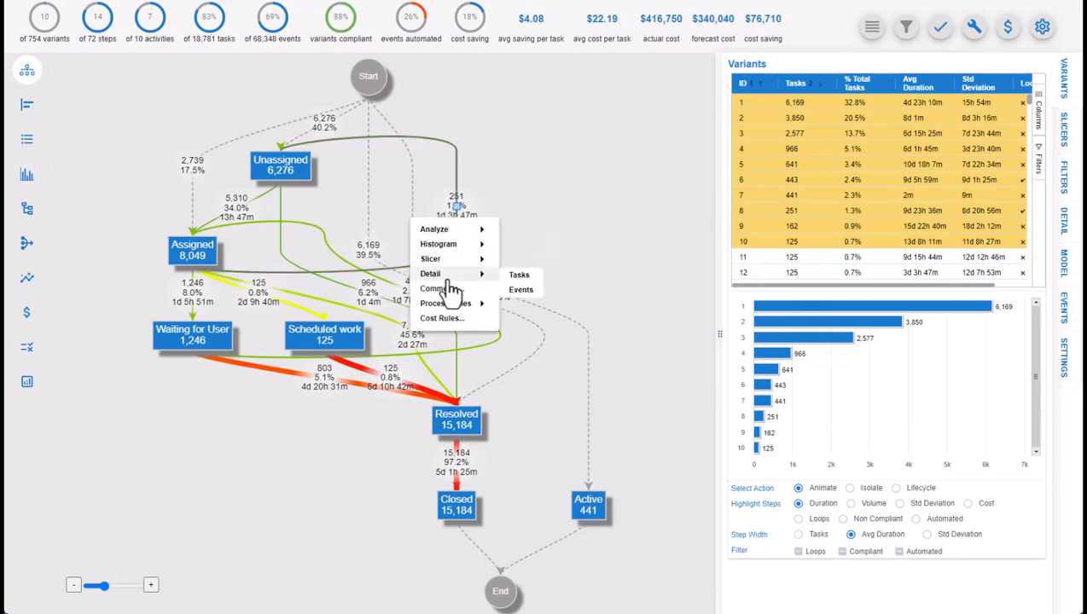
pyautogui.click(520, 276)
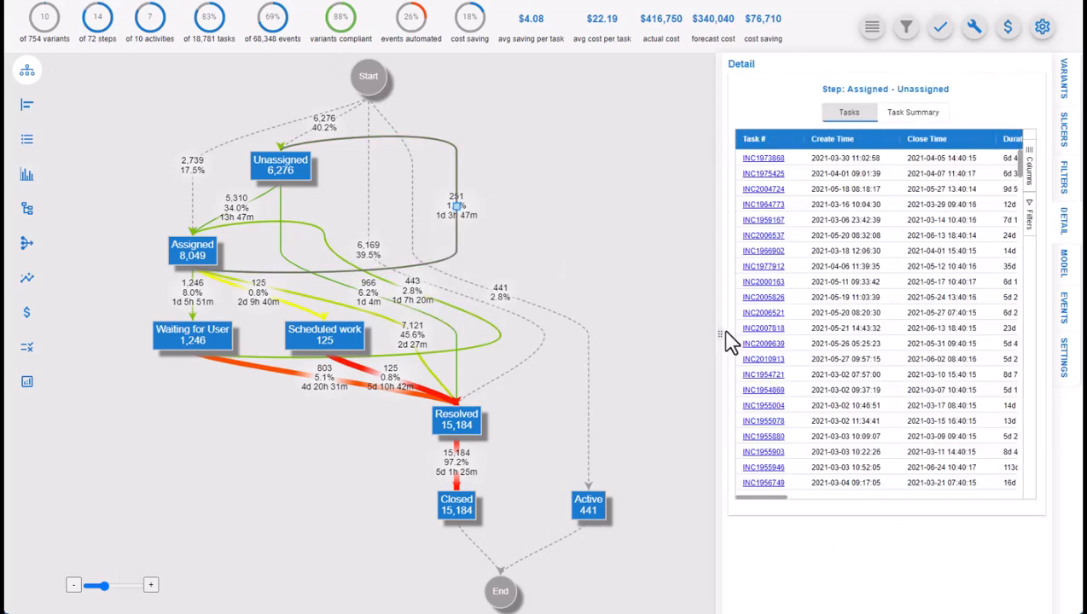
pyautogui.moveTo(717, 334); pyautogui.dragTo(573, 335)
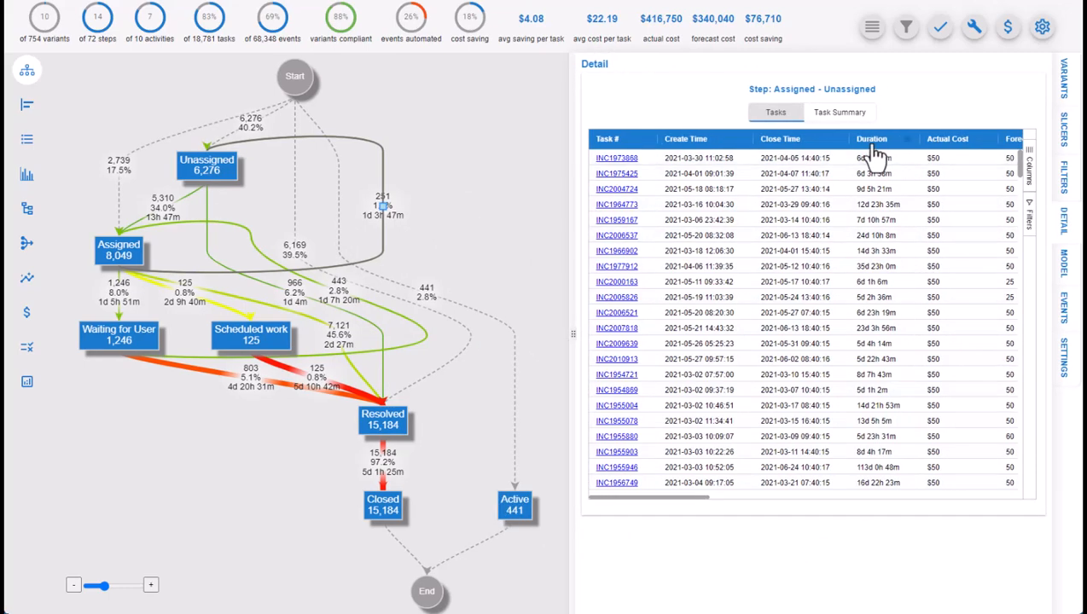
pyautogui.click(859, 120)
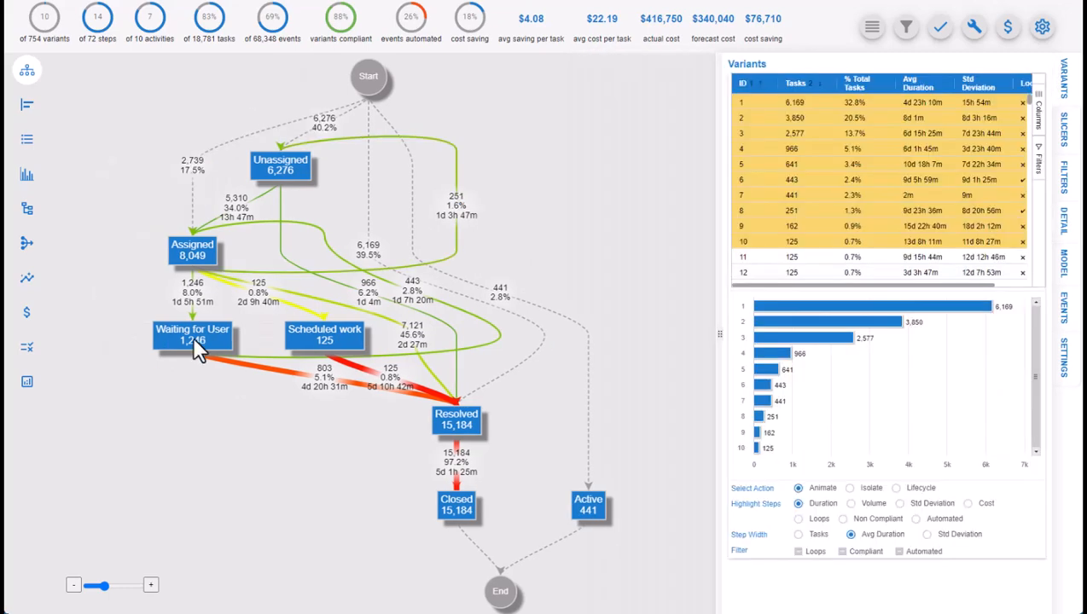
# Analyze the inbound steps of the Waiting for User activity across all variants.
pyautogui.rightClick(192, 336)
pyautogui.moveTo(204, 426)
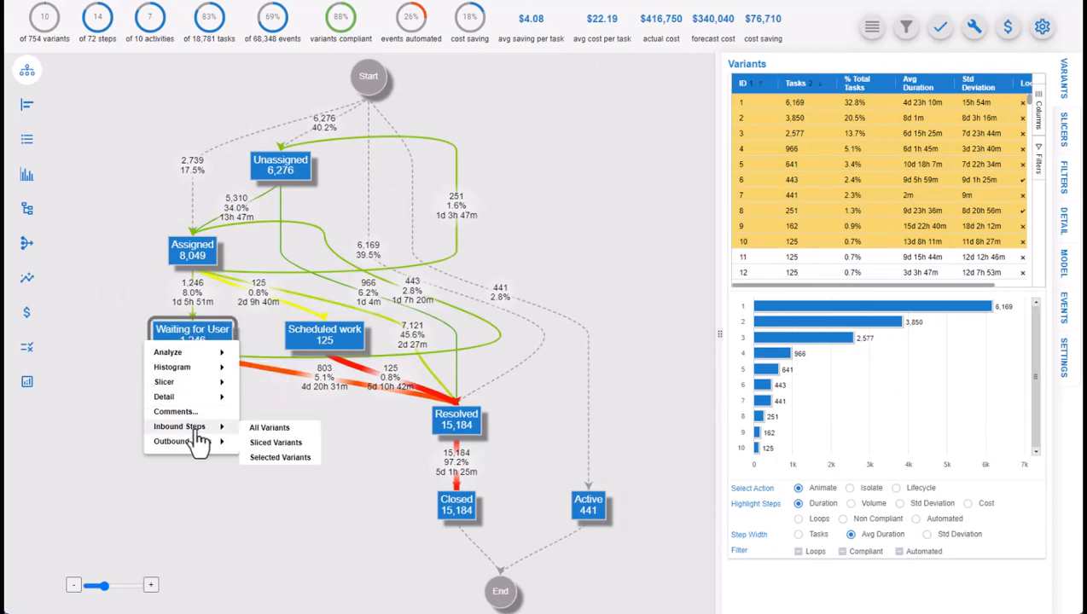
pyautogui.click(270, 429)
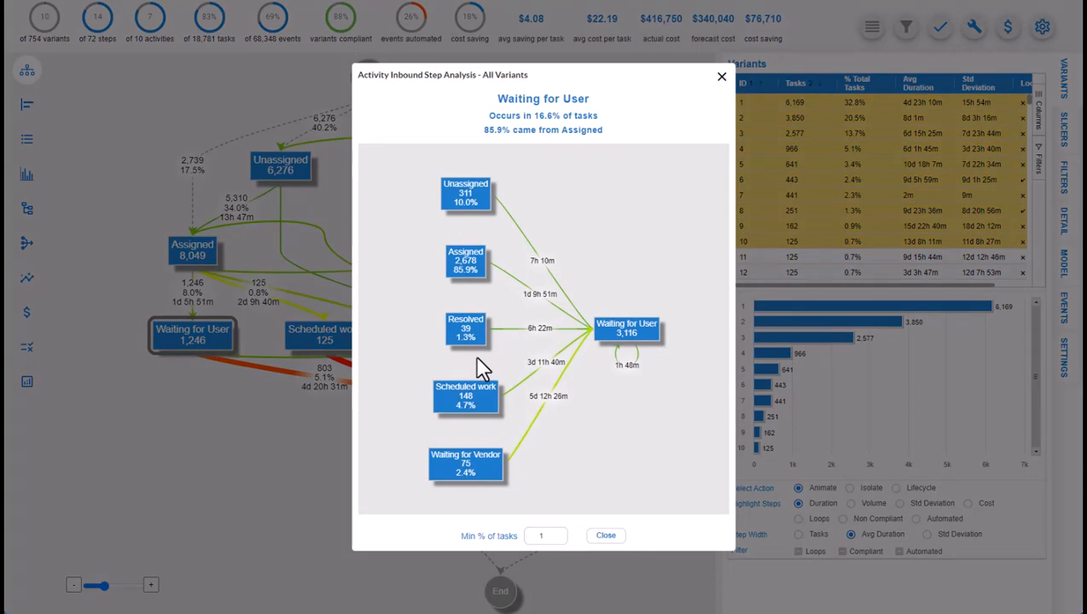
pyautogui.moveTo(558, 408)
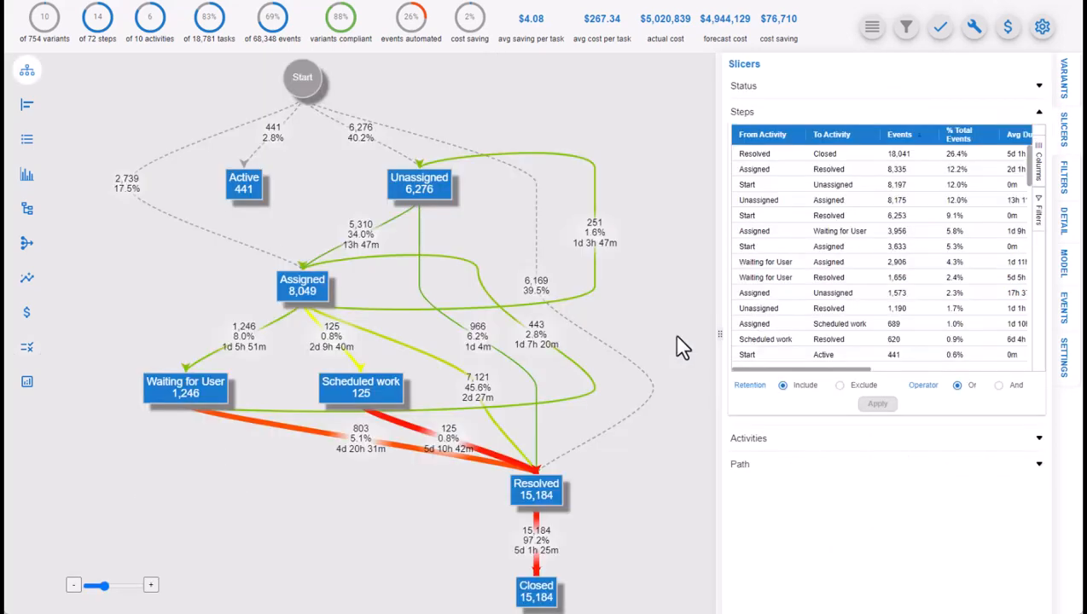
# Review the cost rule settings for the Assigned to Resolved step and leave without saving.
pyautogui.rightClick(438, 367)
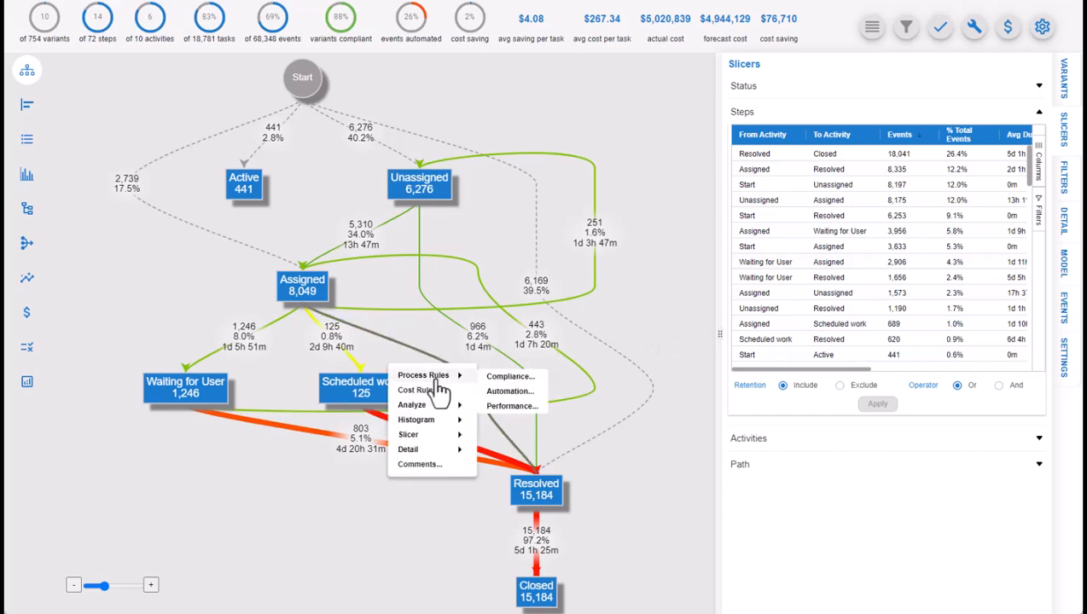
pyautogui.click(440, 397)
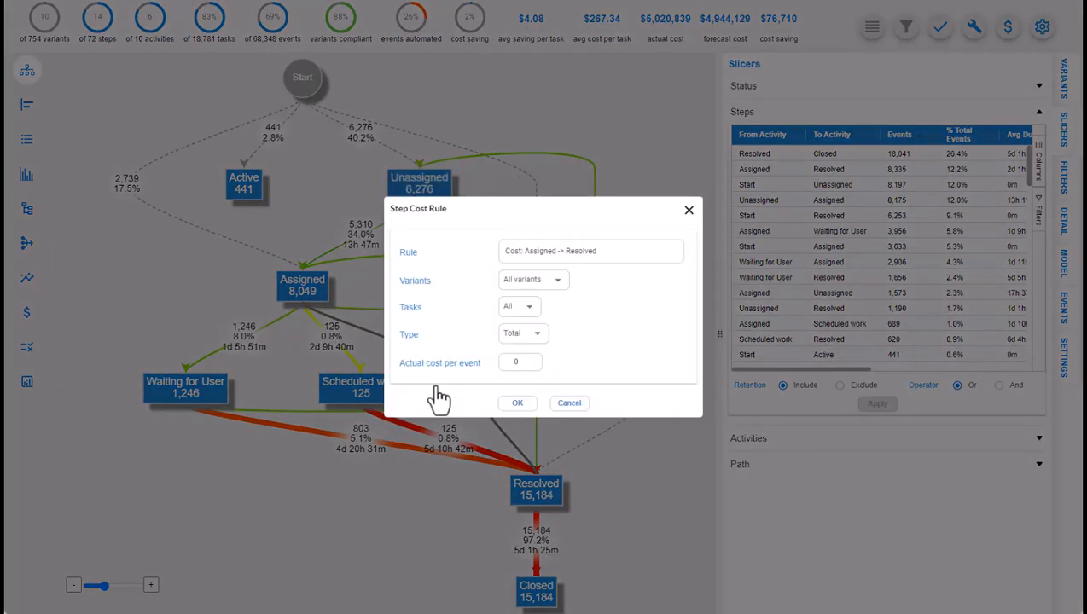
pyautogui.click(579, 405)
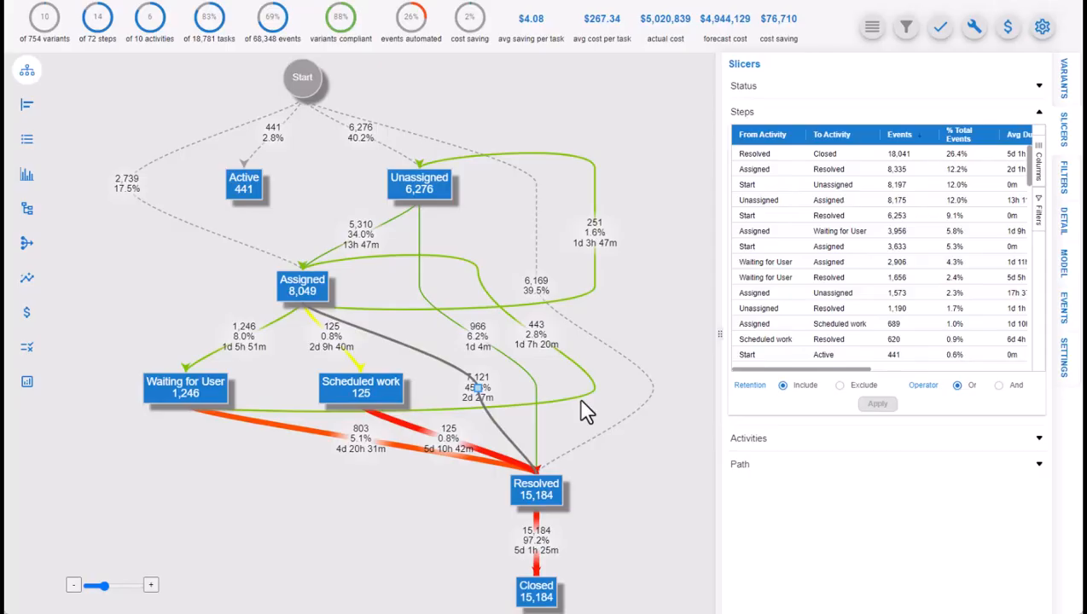
# Open the cost rules for the Assigned to Waiting for User row of the Steps slicer.
pyautogui.click(771, 234)
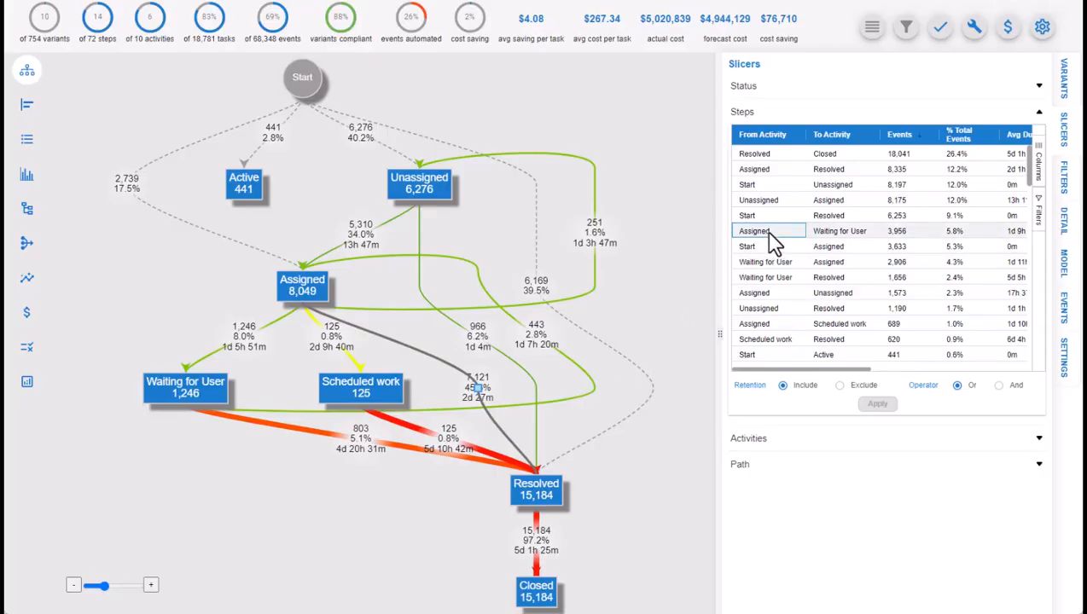
pyautogui.rightClick(771, 240)
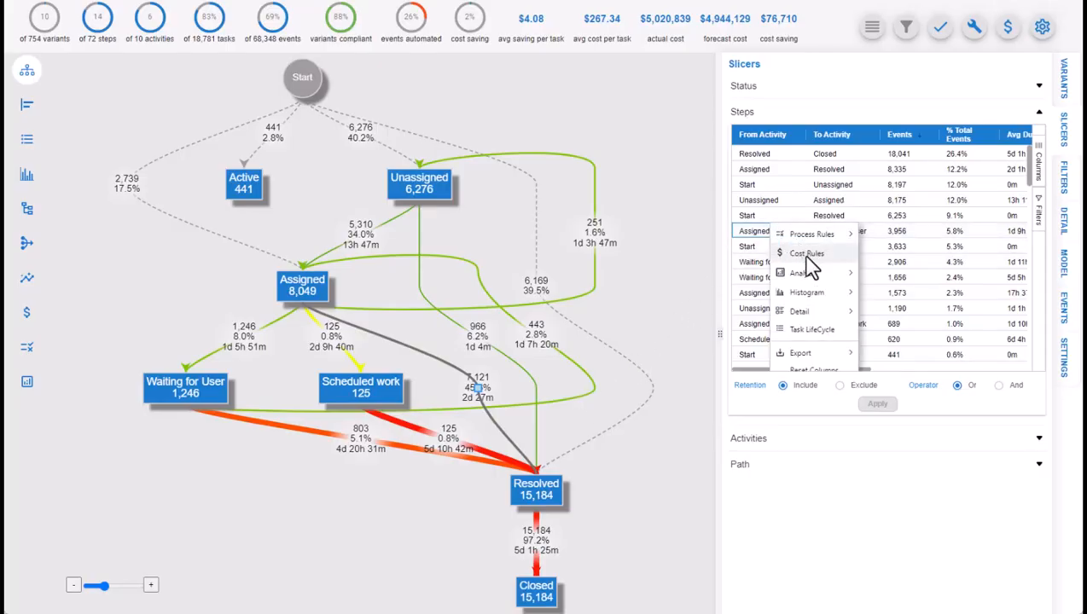
pyautogui.click(806, 254)
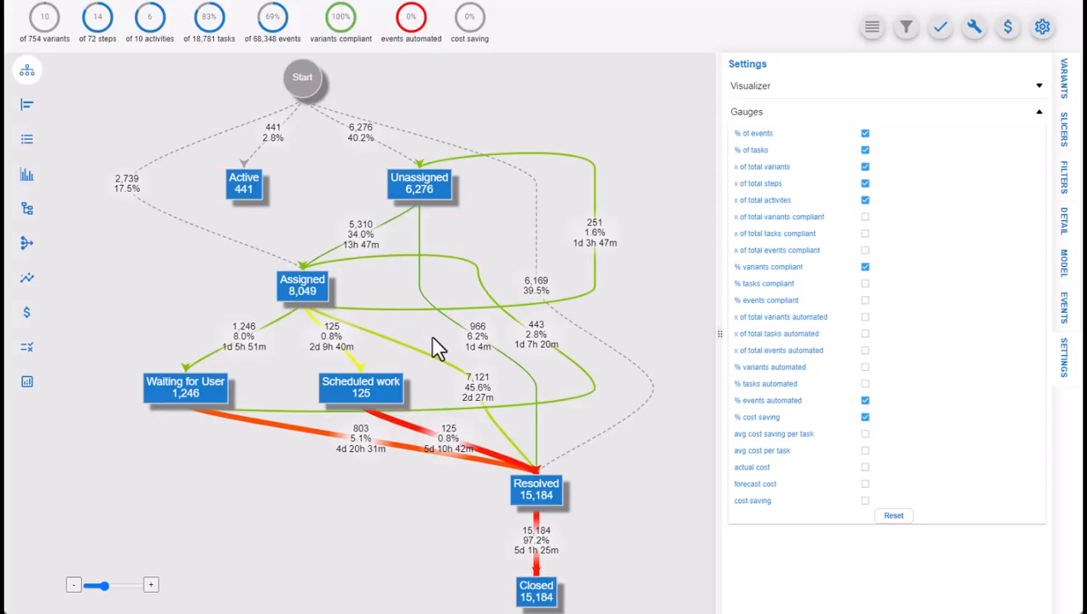
# Start a cost rule for the Assigned to Resolved step in the diagram and review its variant and task scope options.
pyautogui.rightClick(432, 363)
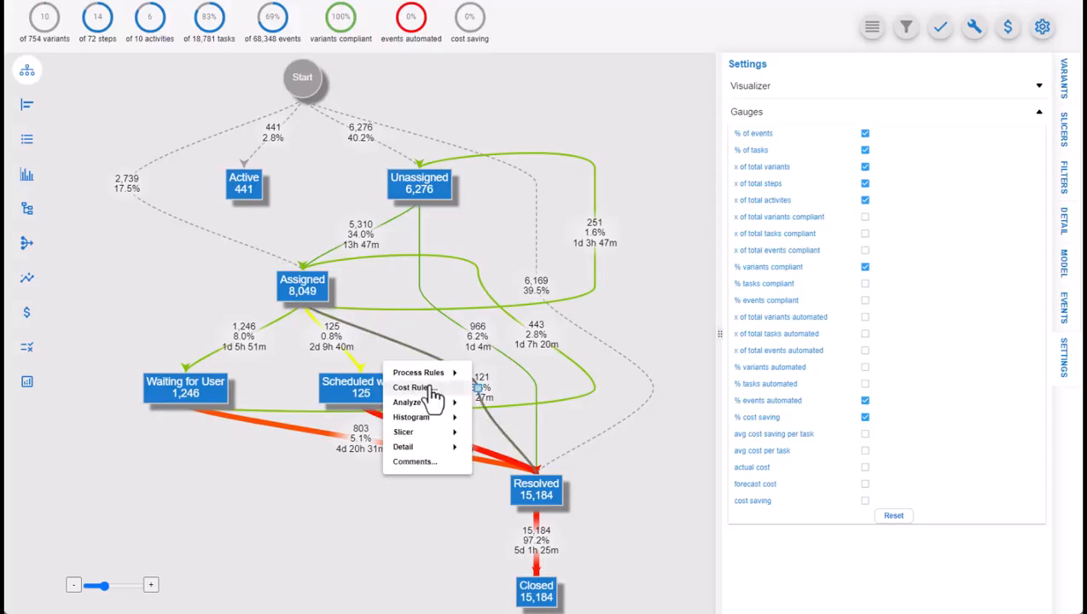
pyautogui.click(414, 387)
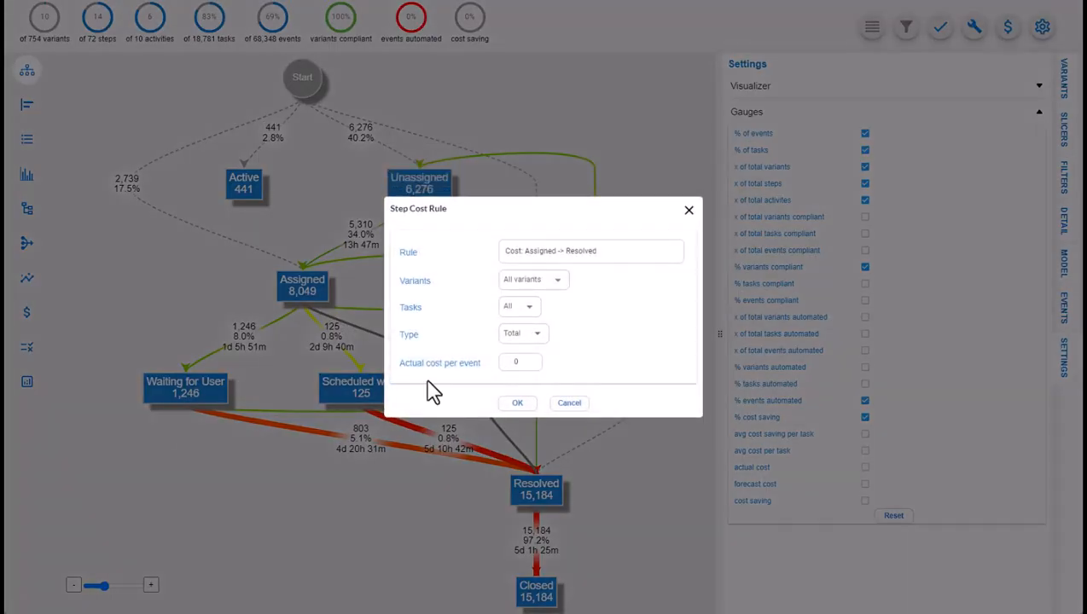
pyautogui.click(563, 290)
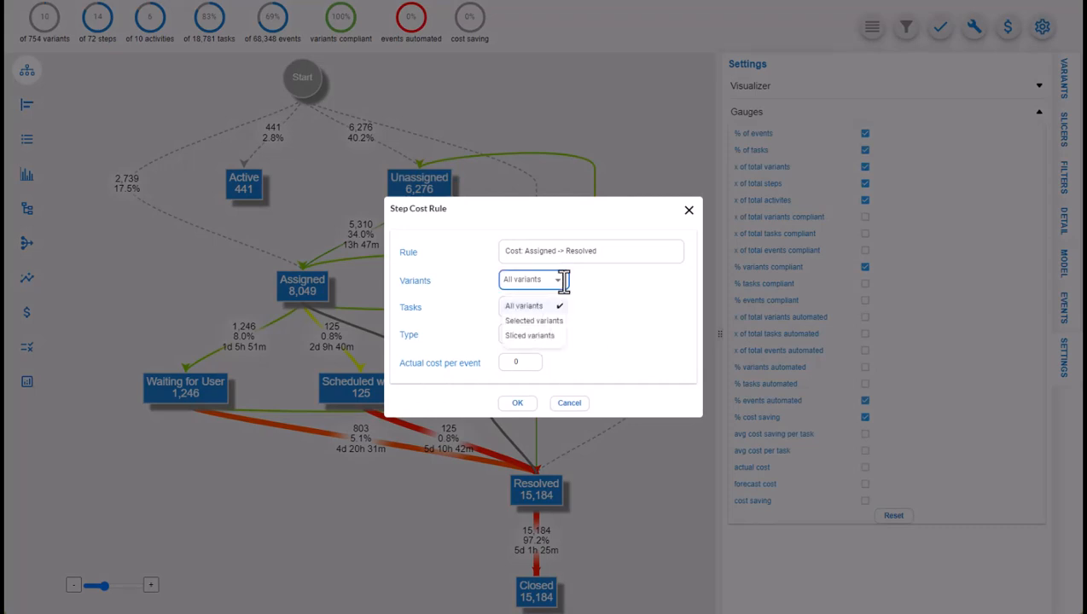
pyautogui.click(636, 284)
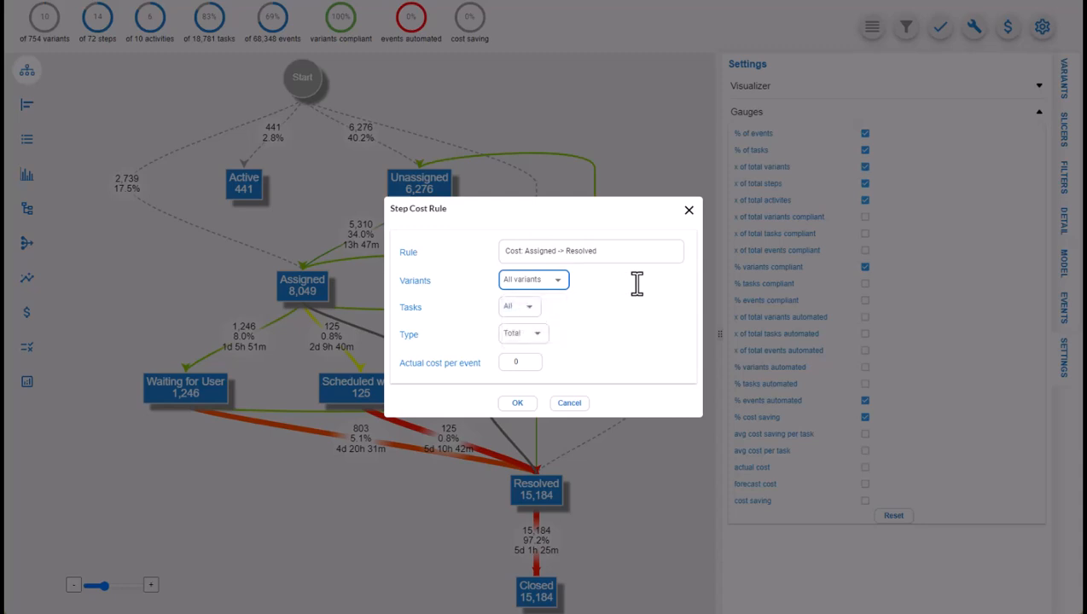
pyautogui.click(530, 314)
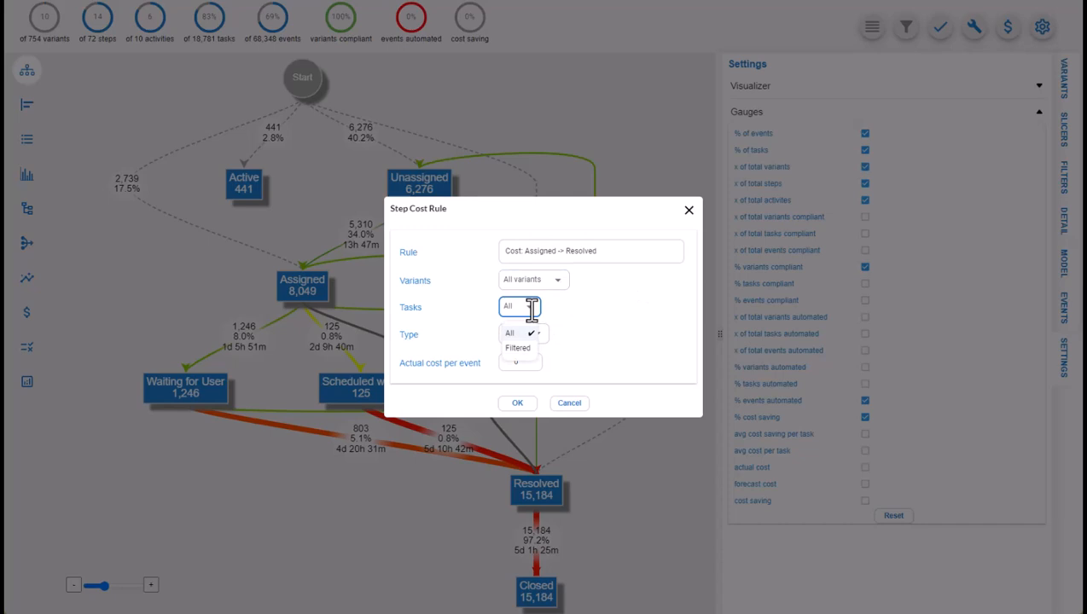
pyautogui.click(601, 312)
# Try the Task Attribute cost type, review its attribute choices, and switch the type to Event Attribute.
pyautogui.click(538, 335)
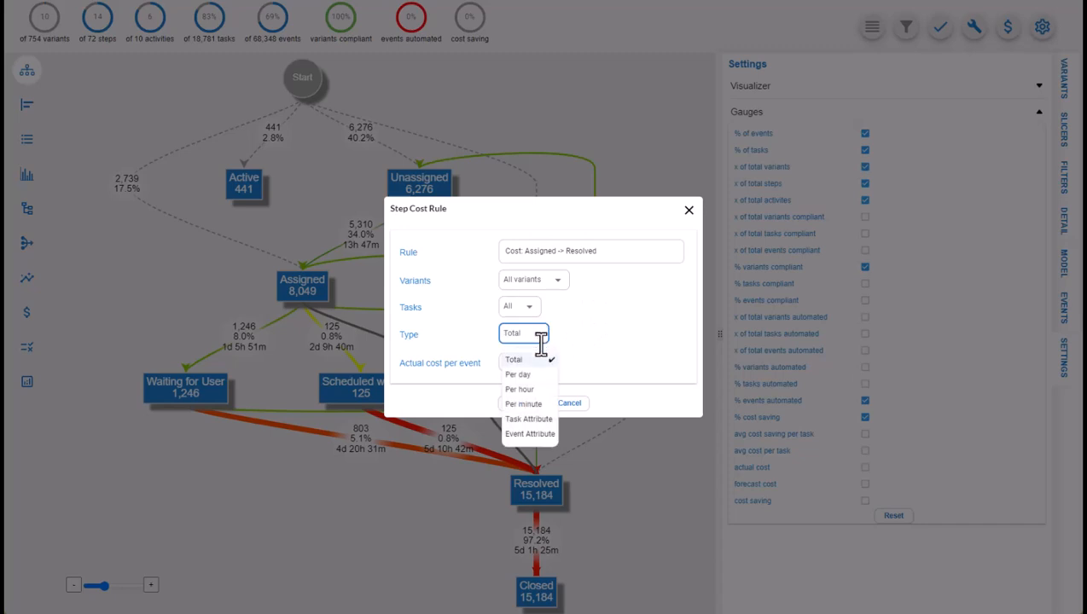
pyautogui.click(529, 419)
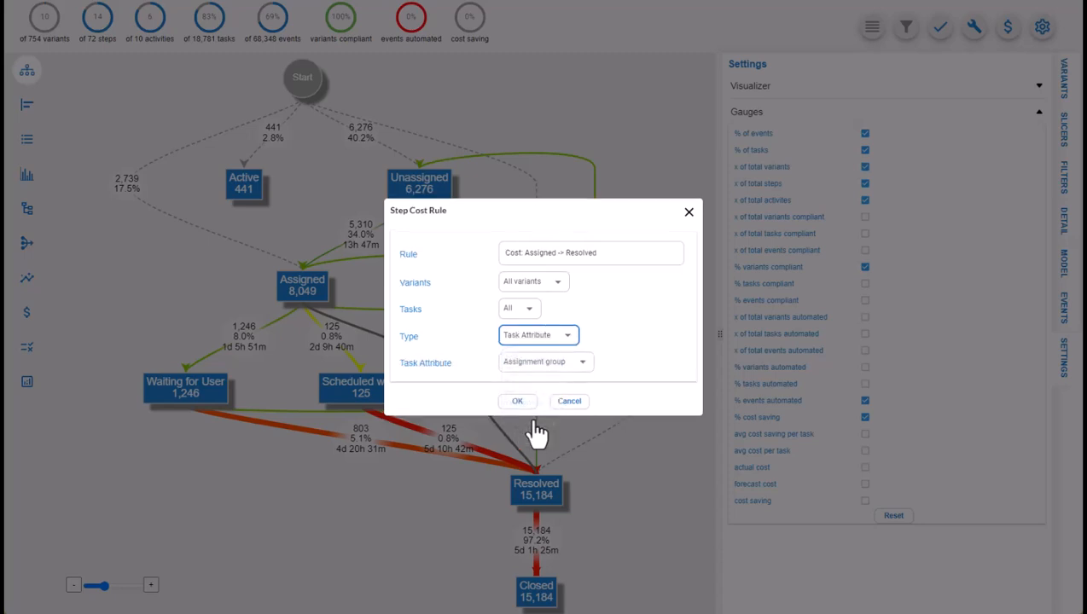
pyautogui.click(585, 363)
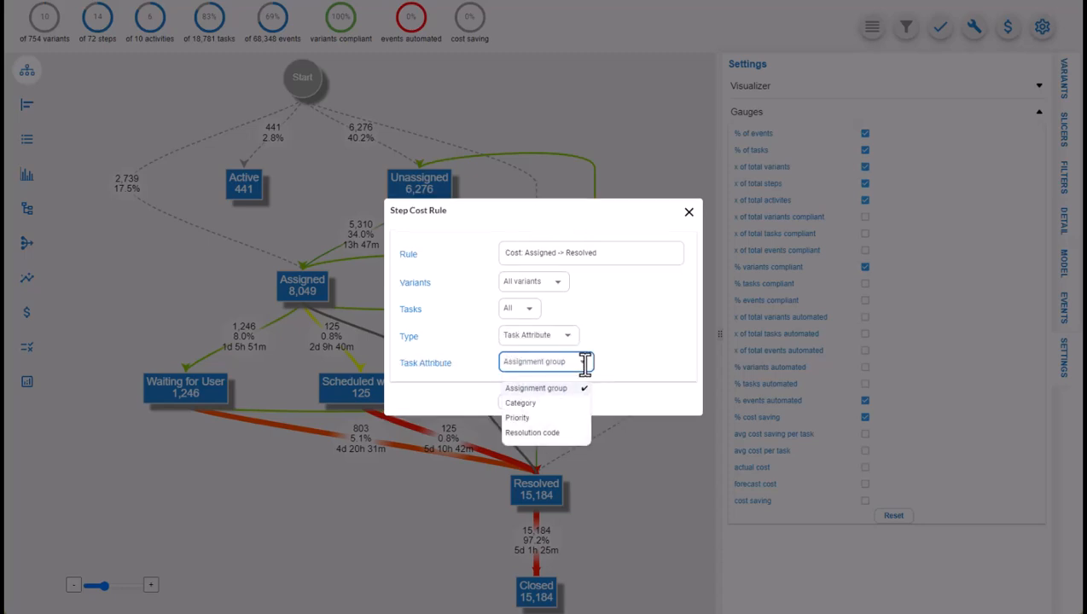
pyautogui.click(586, 363)
pyautogui.click(566, 338)
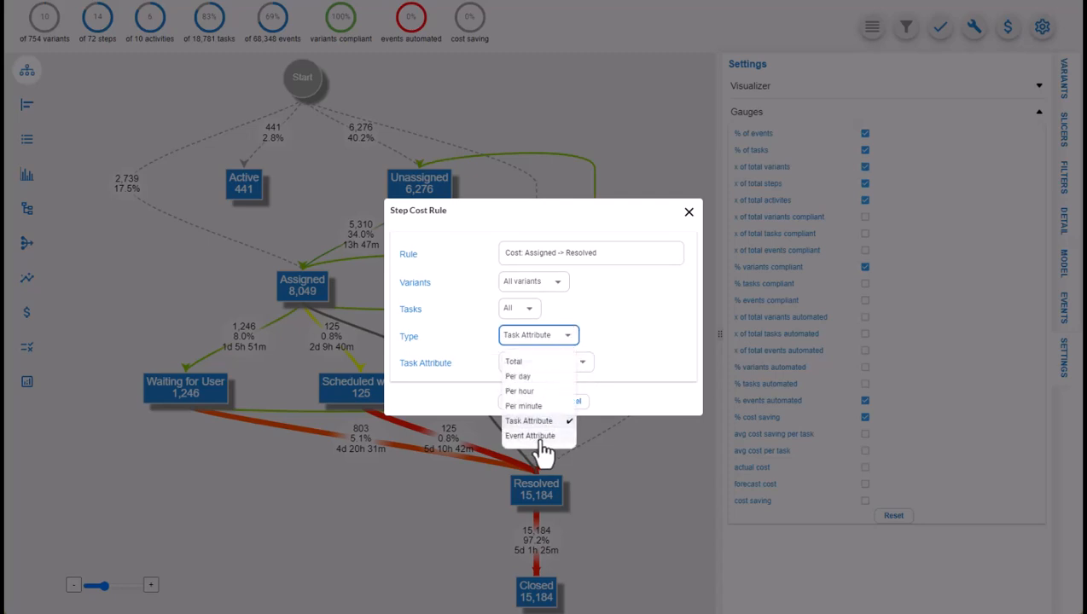
pyautogui.click(530, 435)
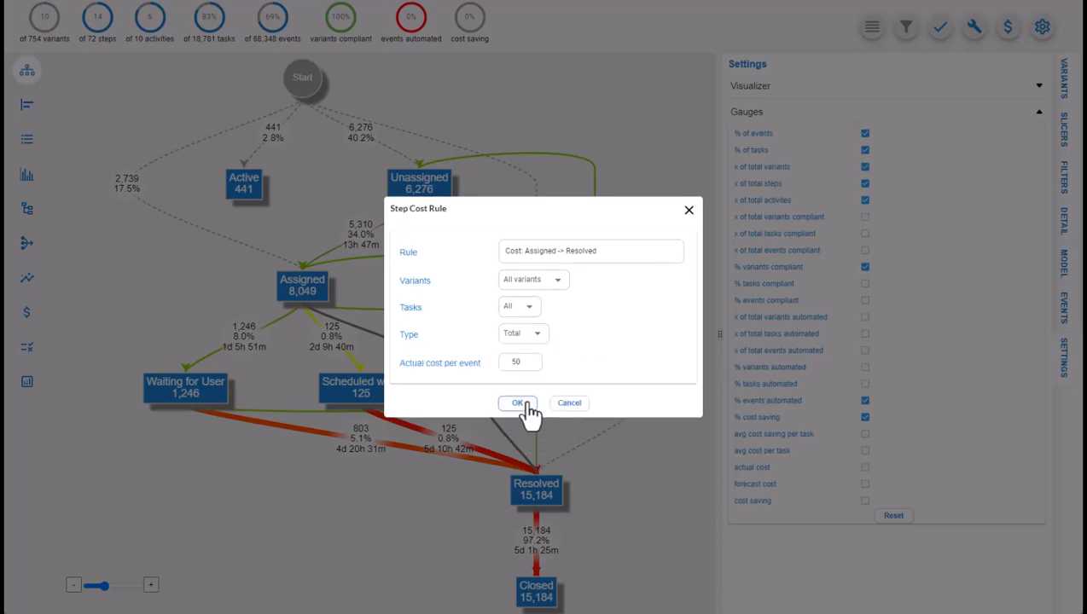
# Save the Assigned to Resolved rule as a Total cost of 50 per event and display the process costs.
pyautogui.click(517, 404)
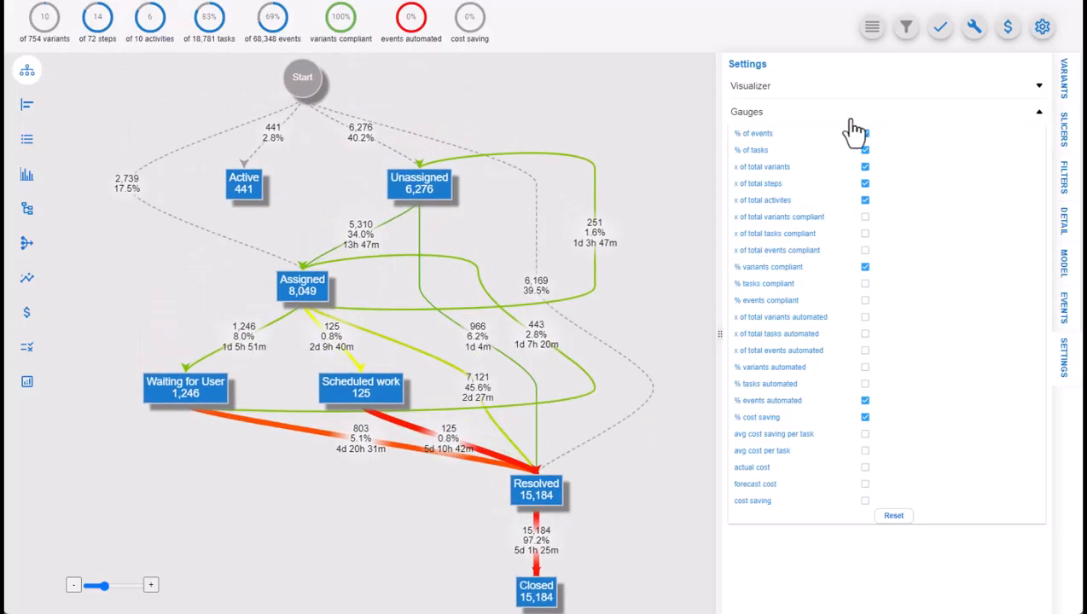
pyautogui.click(1008, 36)
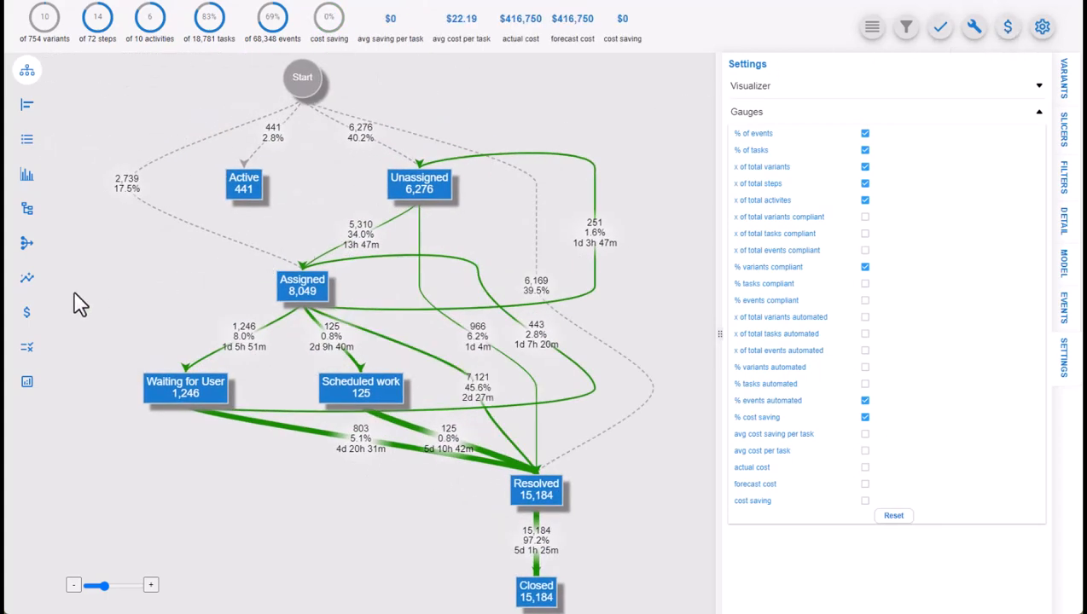
pyautogui.click(29, 318)
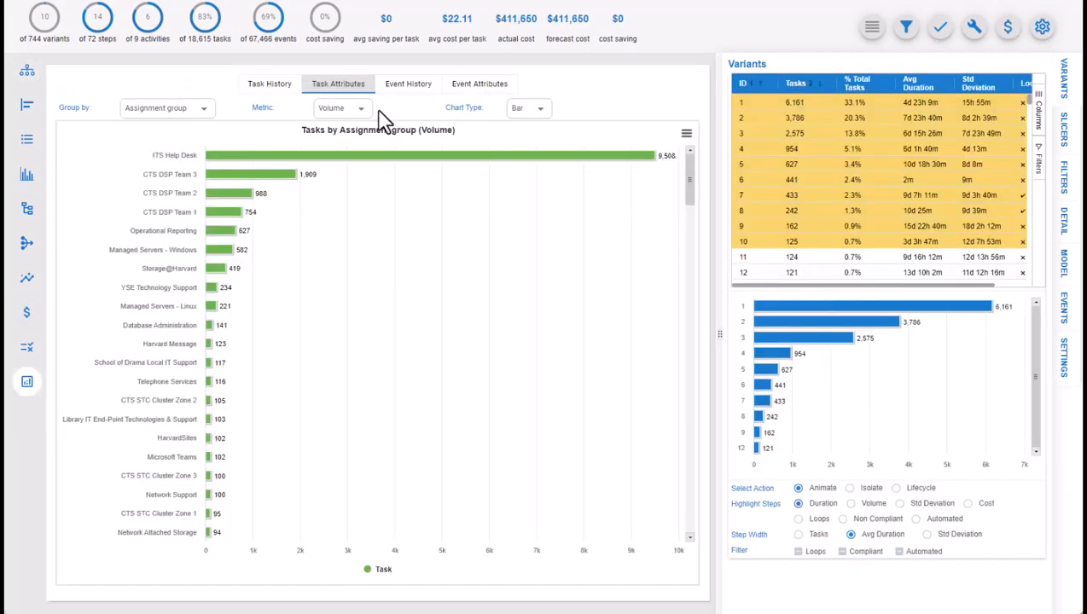
# Chart the task attributes by Actual Cost and choose another grouping attribute.
pyautogui.click(363, 108)
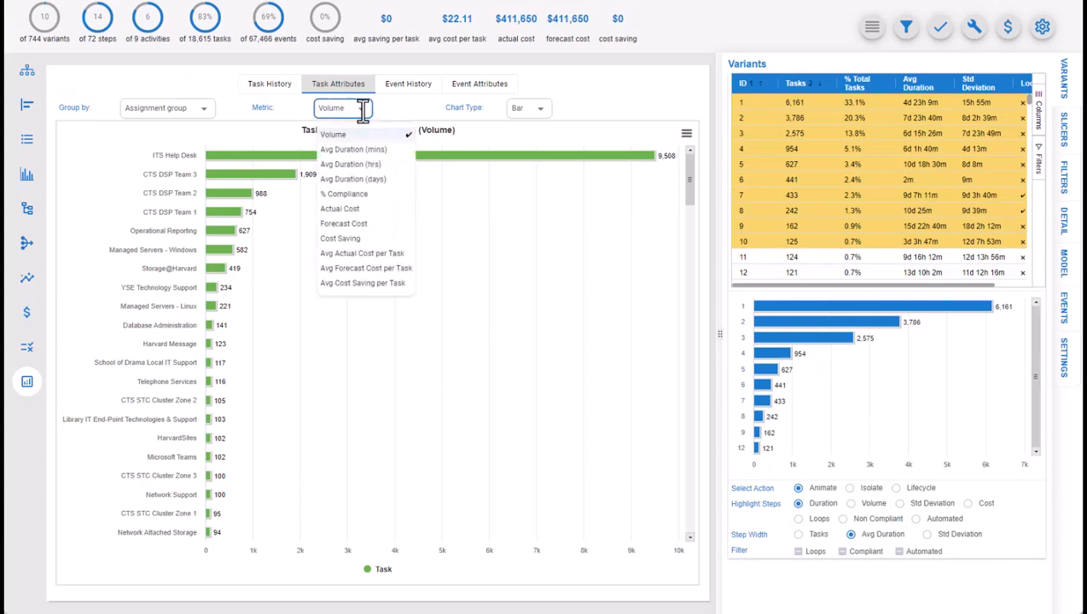
pyautogui.click(372, 210)
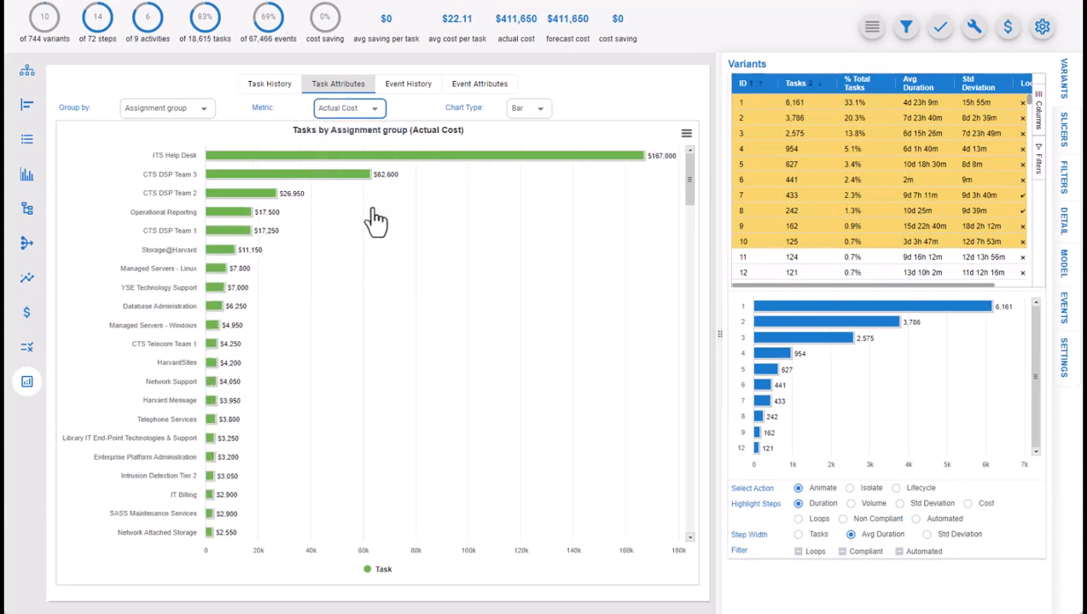
pyautogui.click(205, 108)
pyautogui.click(142, 151)
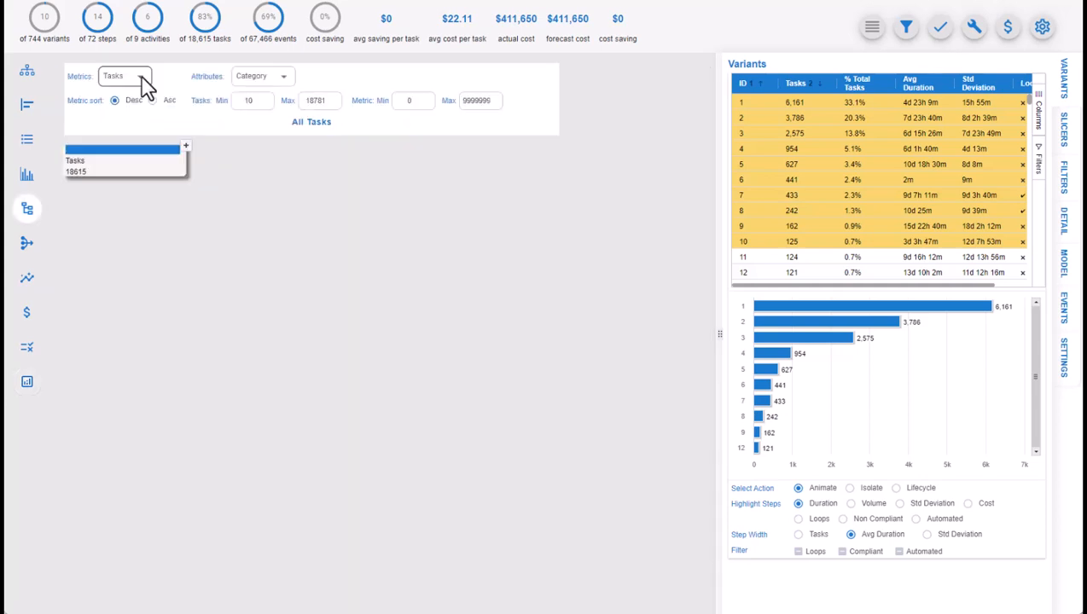
# Set the decomposition metric to Avg Cost and expand the root Tasks node.
pyautogui.click(141, 80)
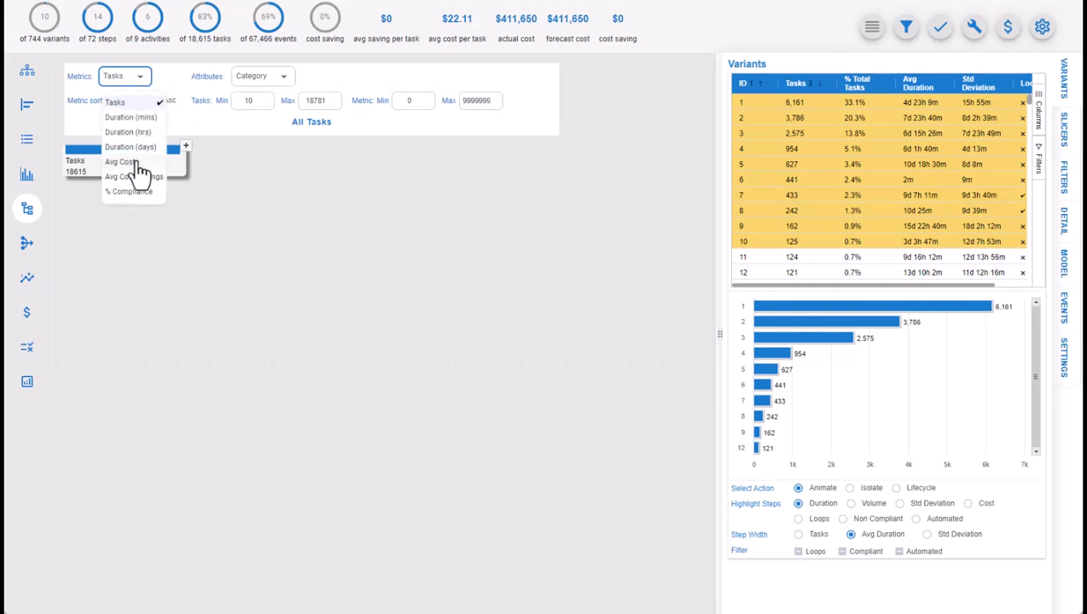
pyautogui.click(136, 163)
pyautogui.click(185, 148)
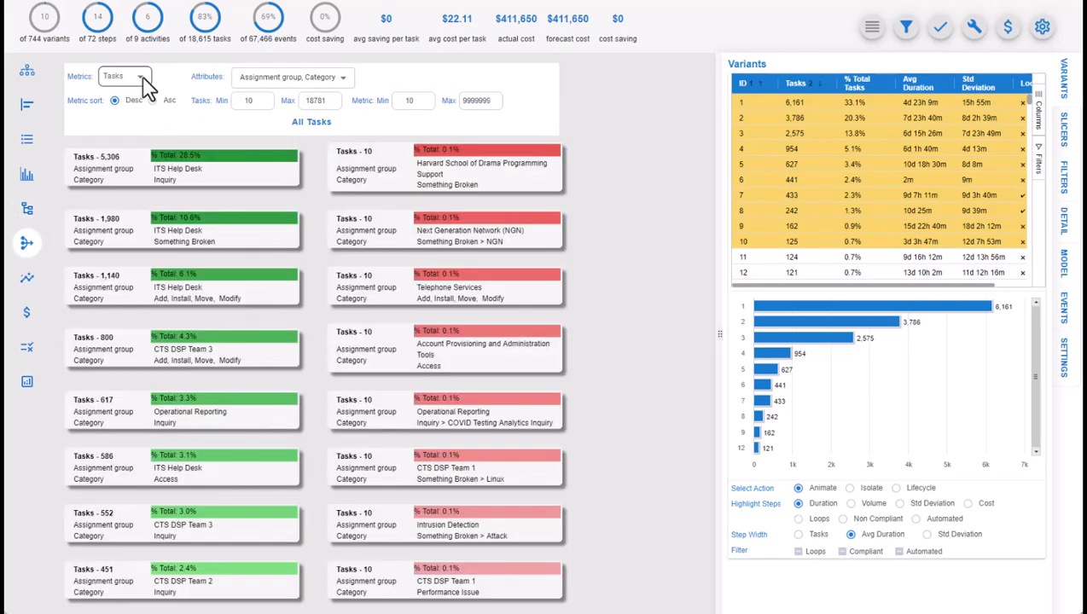
# Set the insights metric for Assignment group and Category to Avg Cost and sort it in ascending order.
pyautogui.click(141, 78)
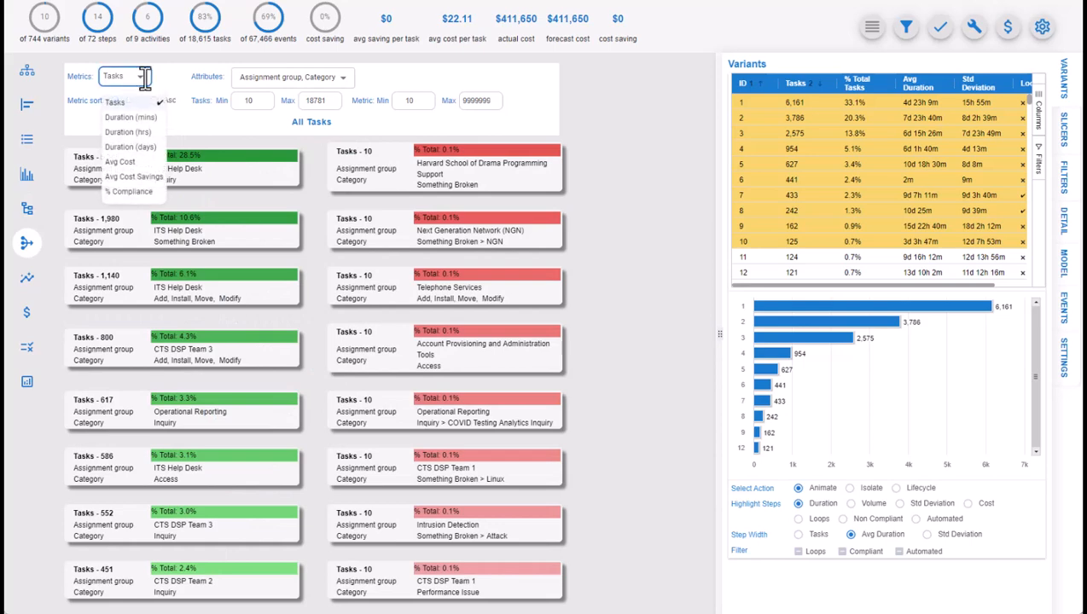
pyautogui.click(144, 171)
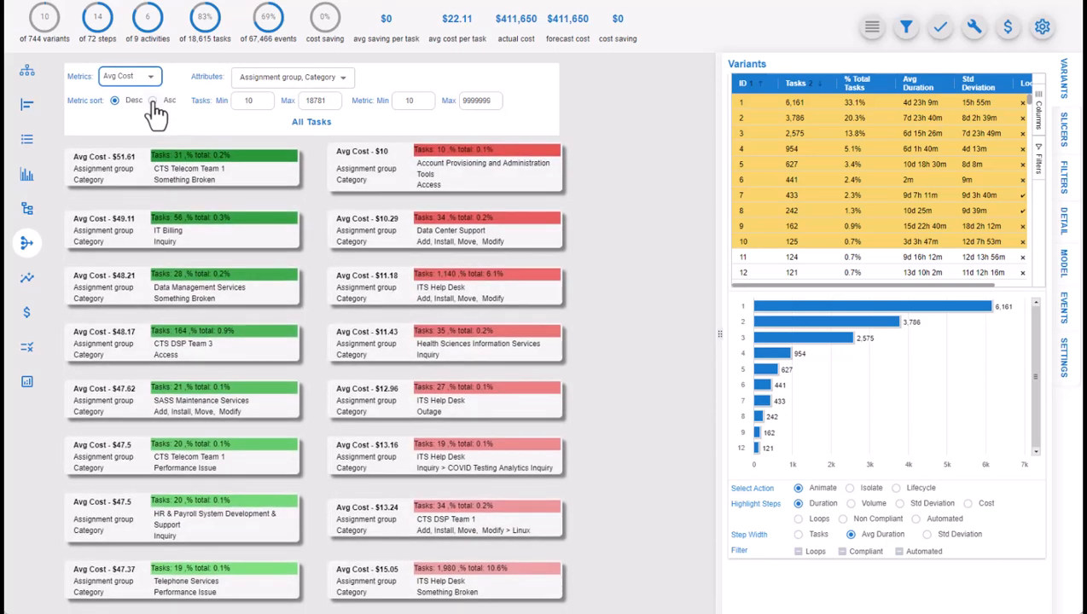
pyautogui.click(152, 101)
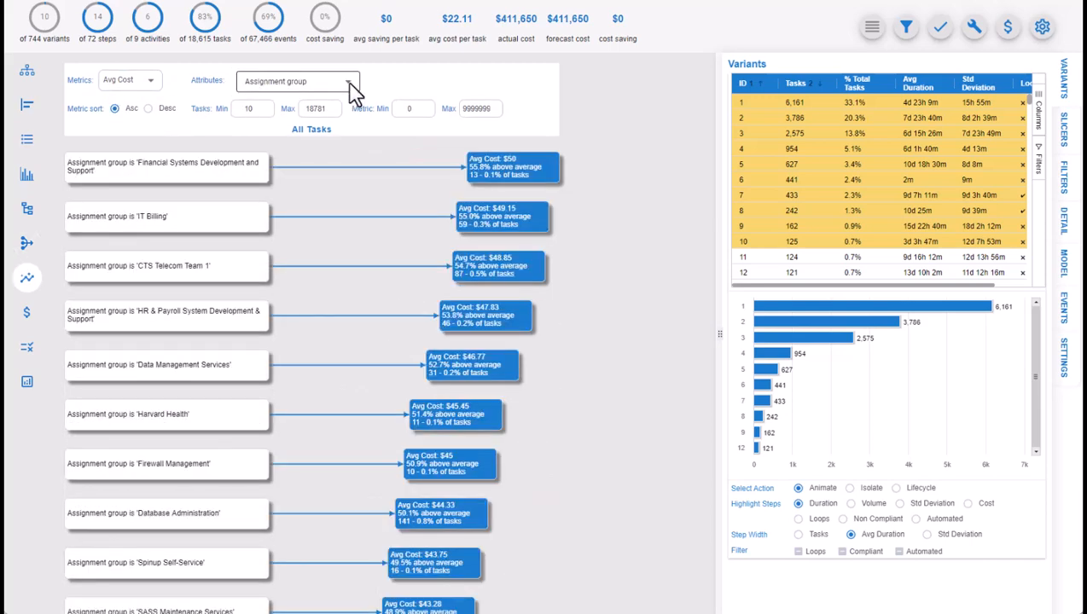
# Add Category to Assignment group as an attribute in the Avg Cost influencer analysis.
pyautogui.click(348, 83)
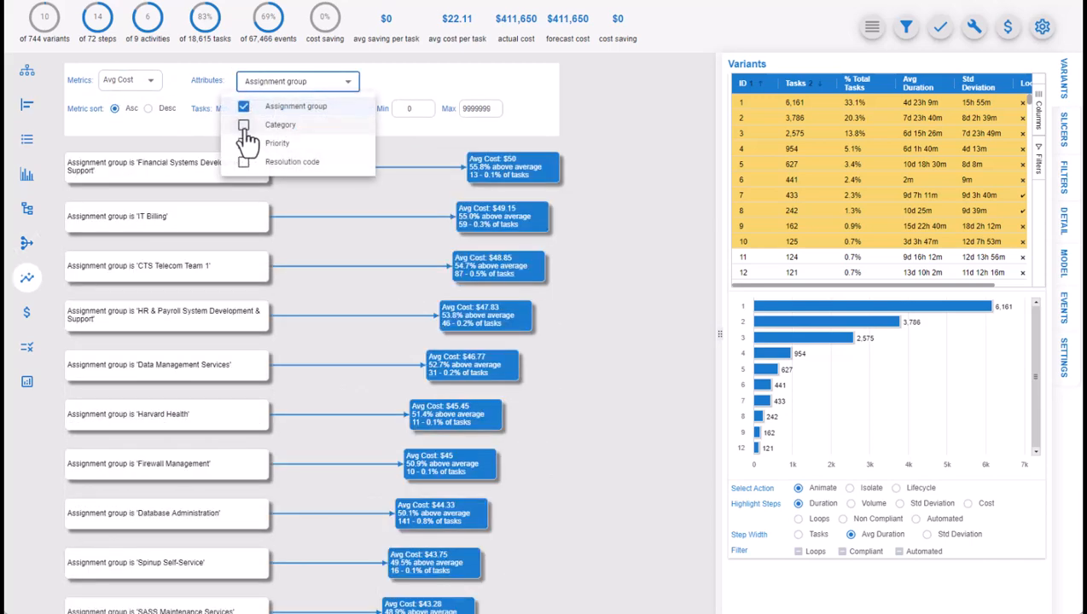
pyautogui.click(245, 128)
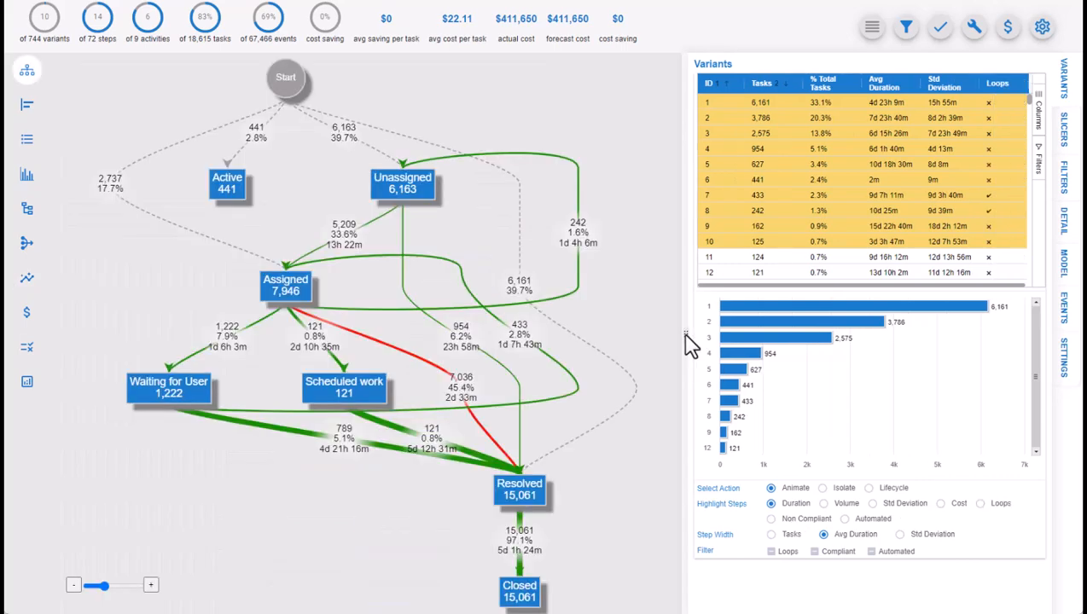
# Widen the Variants area, hide the Loops column and show the Avg Actual Cost and Actual Cost columns.
pyautogui.moveTo(684, 339); pyautogui.dragTo(601, 339)
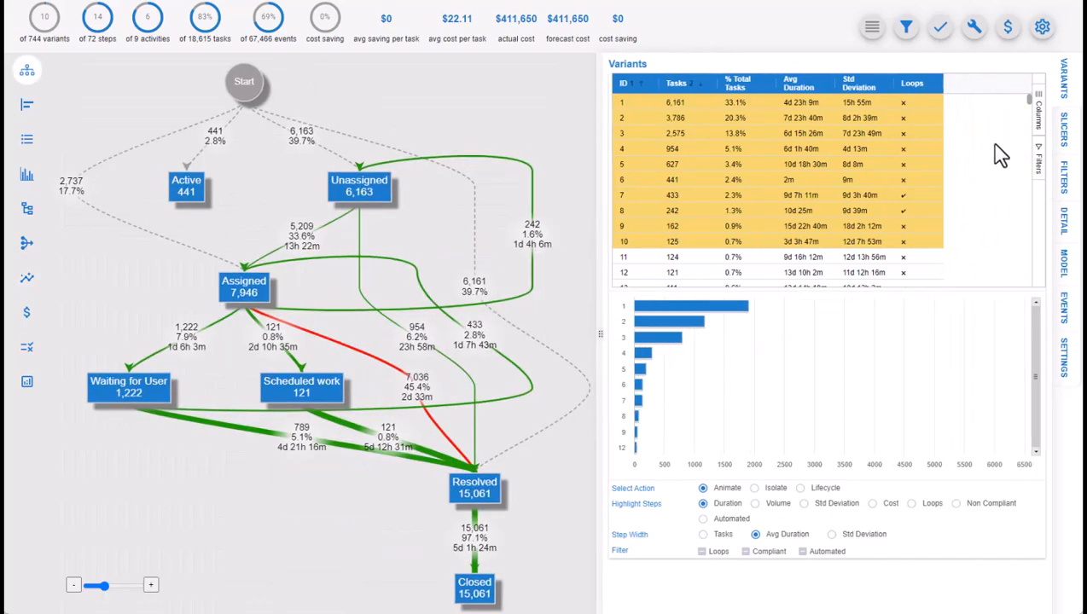
pyautogui.click(1038, 106)
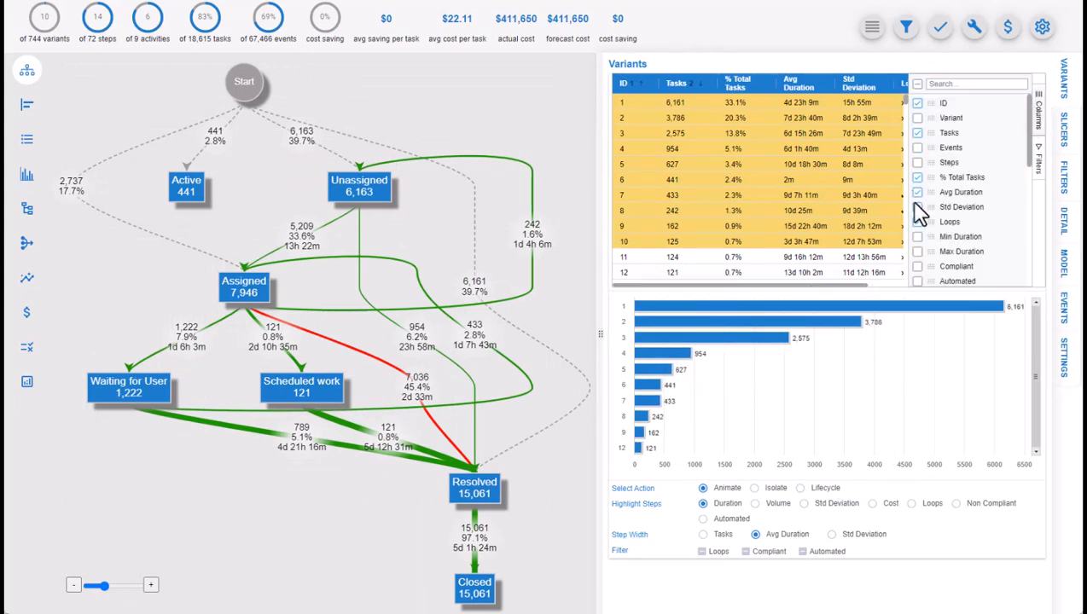
pyautogui.click(917, 221)
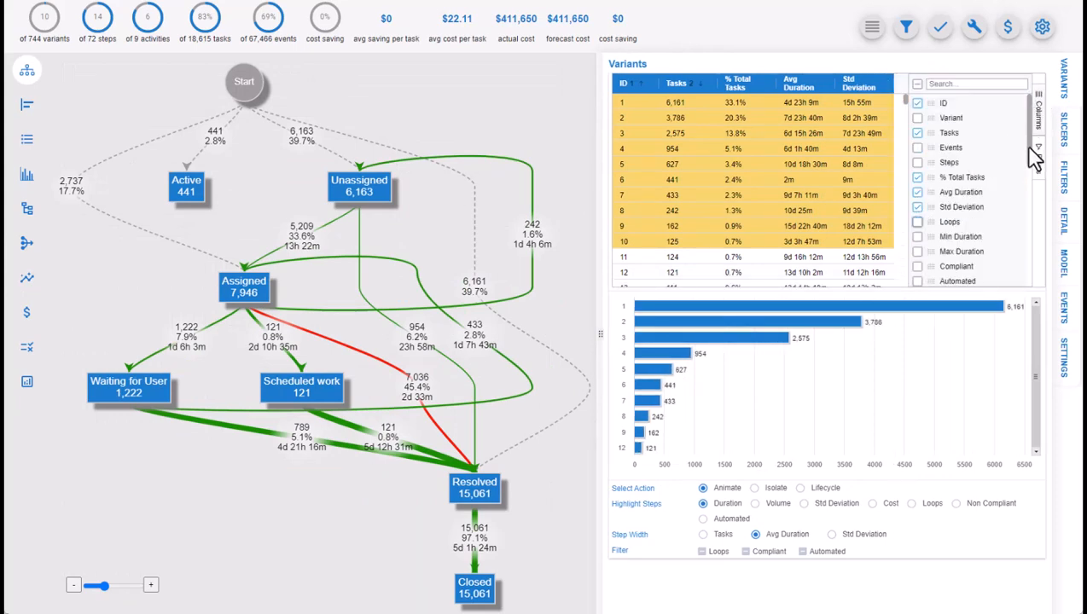
pyautogui.moveTo(1032, 157); pyautogui.dragTo(1015, 208)
pyautogui.click(917, 155)
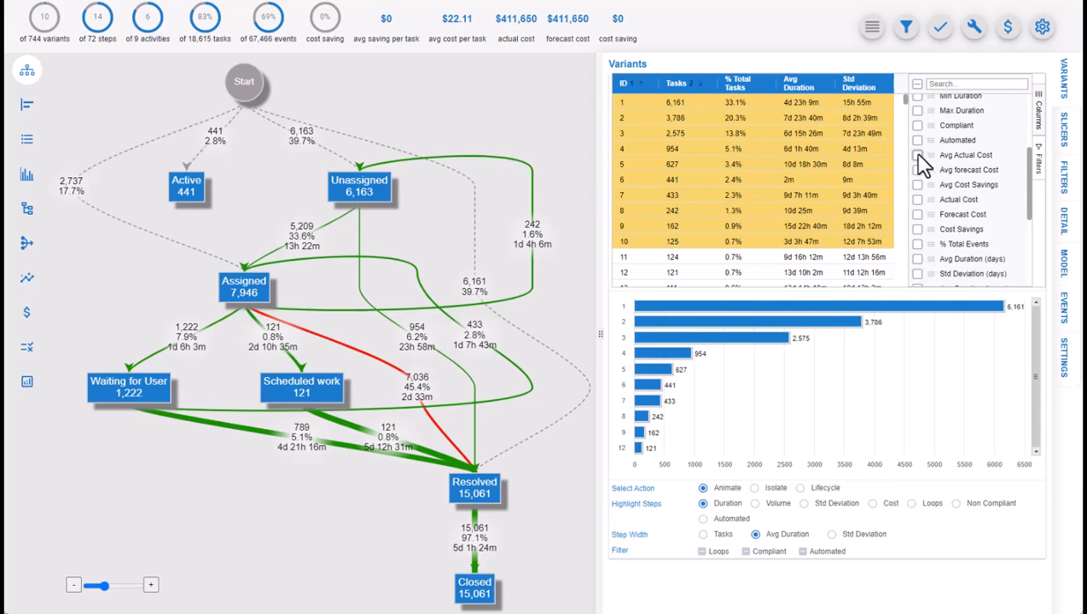
pyautogui.click(917, 198)
pyautogui.click(1040, 101)
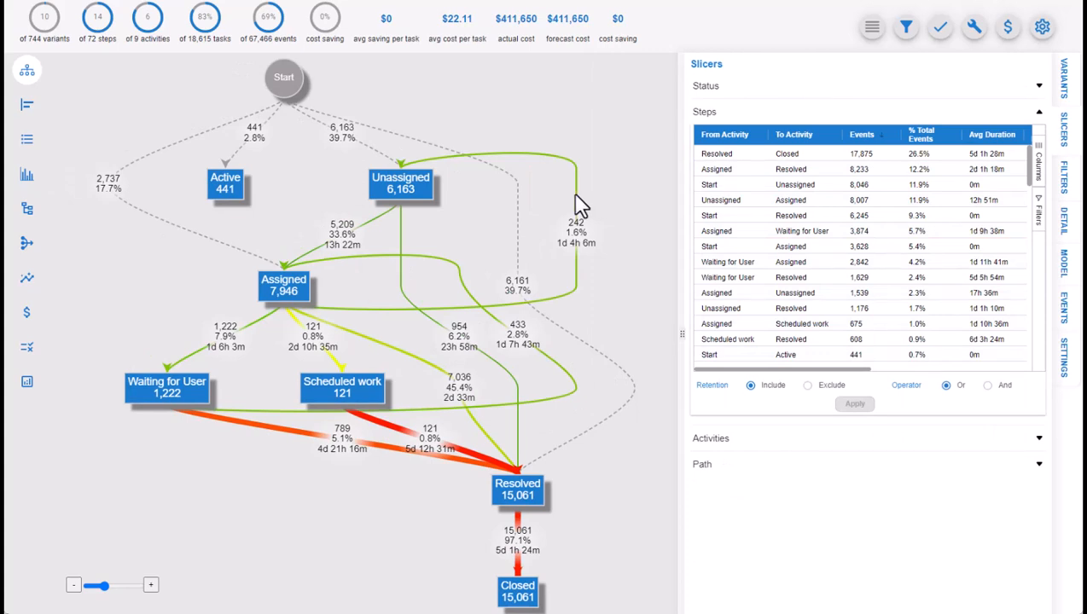
# Review the process rule options for the Assigned to Unassigned step and for a step in the Steps slicer.
pyautogui.rightClick(575, 207)
pyautogui.moveTo(584, 216)
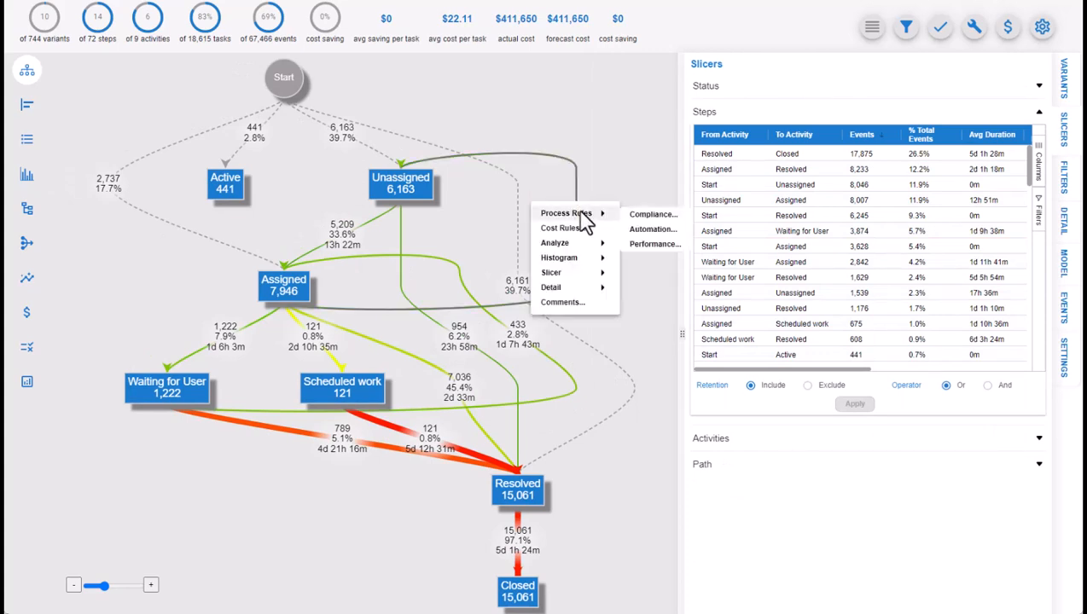
pyautogui.rightClick(743, 210)
pyautogui.moveTo(784, 223)
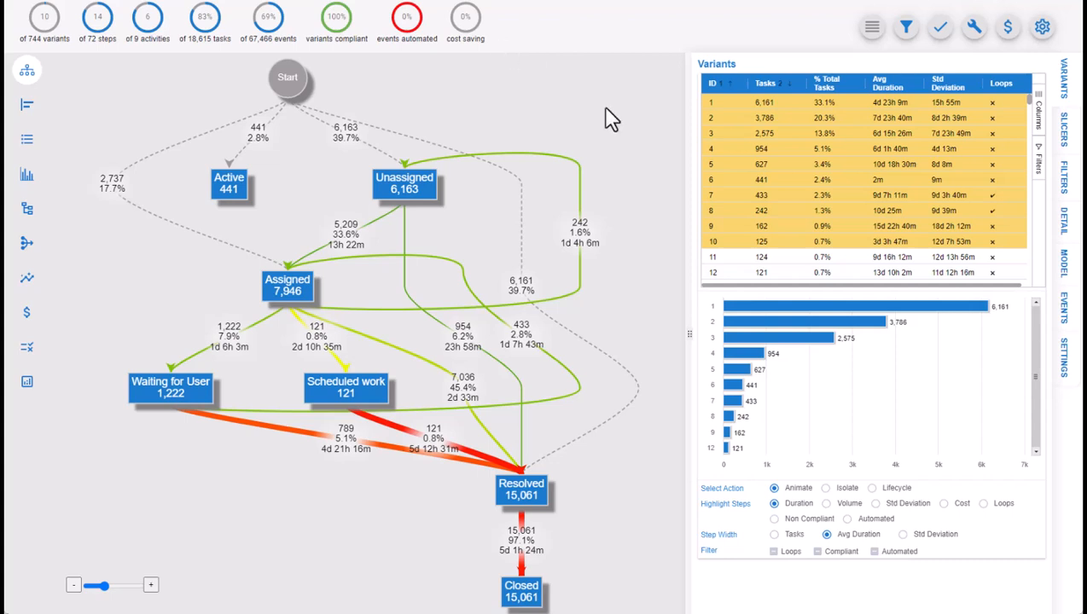
# Start a compliance rule for the Unassigned to Resolved step and name it "Unassigned to Resolved is a non compliant step".
pyautogui.rightClick(459, 335)
pyautogui.moveTo(464, 363)
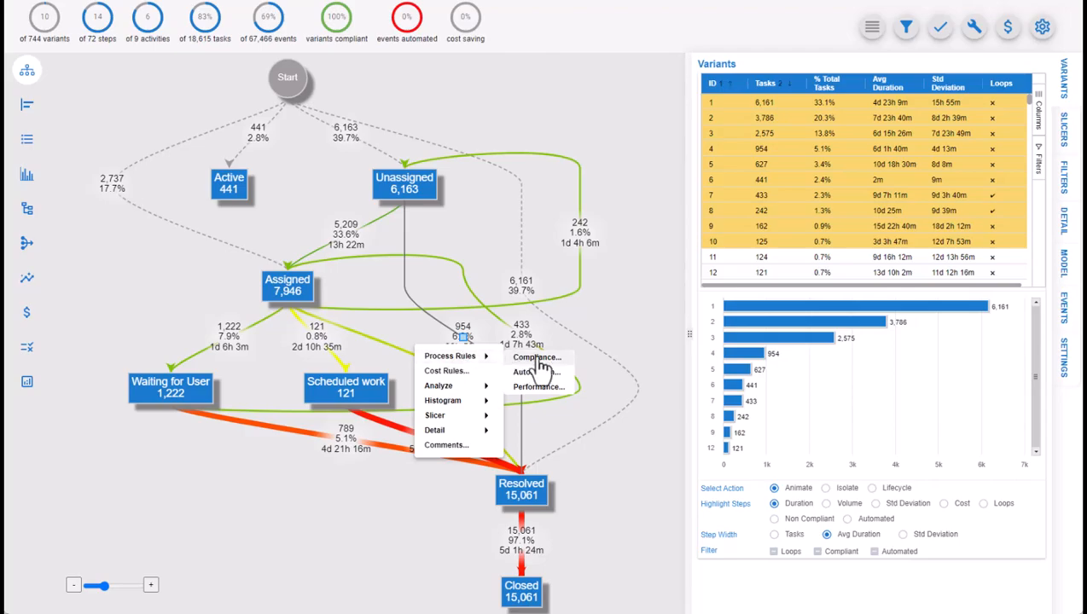
pyautogui.click(536, 358)
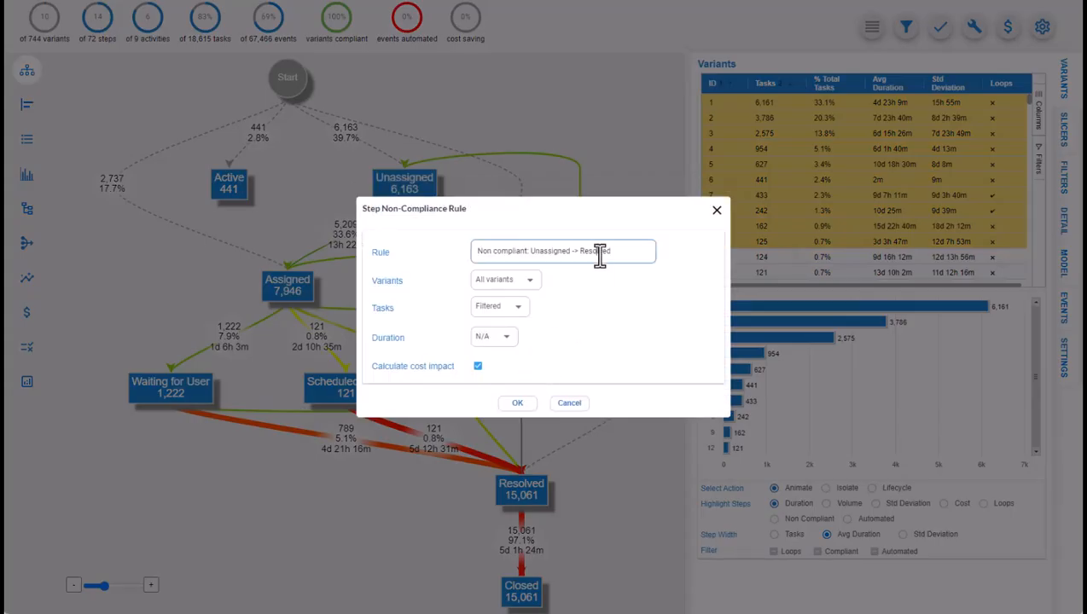
pyautogui.tripleClick(600, 254)
pyautogui.write('Unassigned to Resolved is a non compliant step')
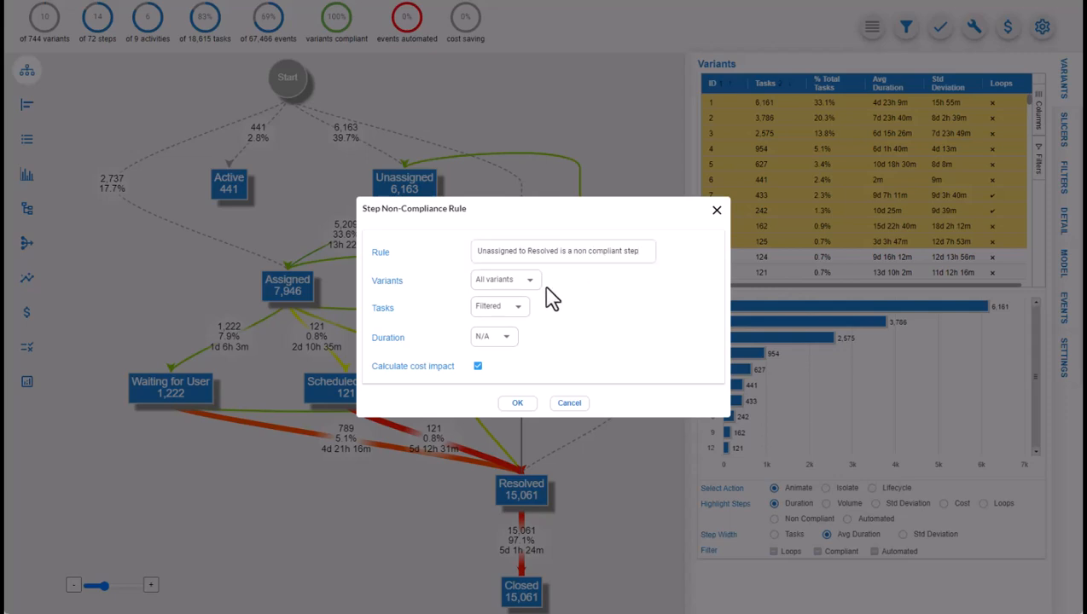
# Review the rule's Variants, Tasks and Duration options, trying the "Greater than or is" duration condition before returning it to N/A.
pyautogui.click(534, 280)
pyautogui.click(600, 287)
pyautogui.click(519, 308)
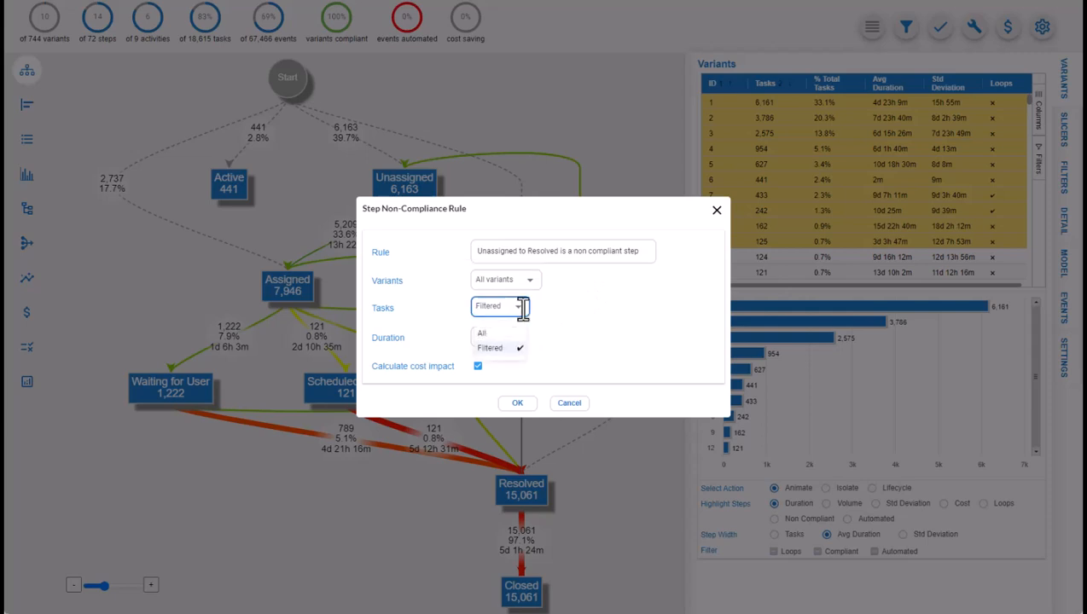
pyautogui.click(584, 313)
pyautogui.click(508, 340)
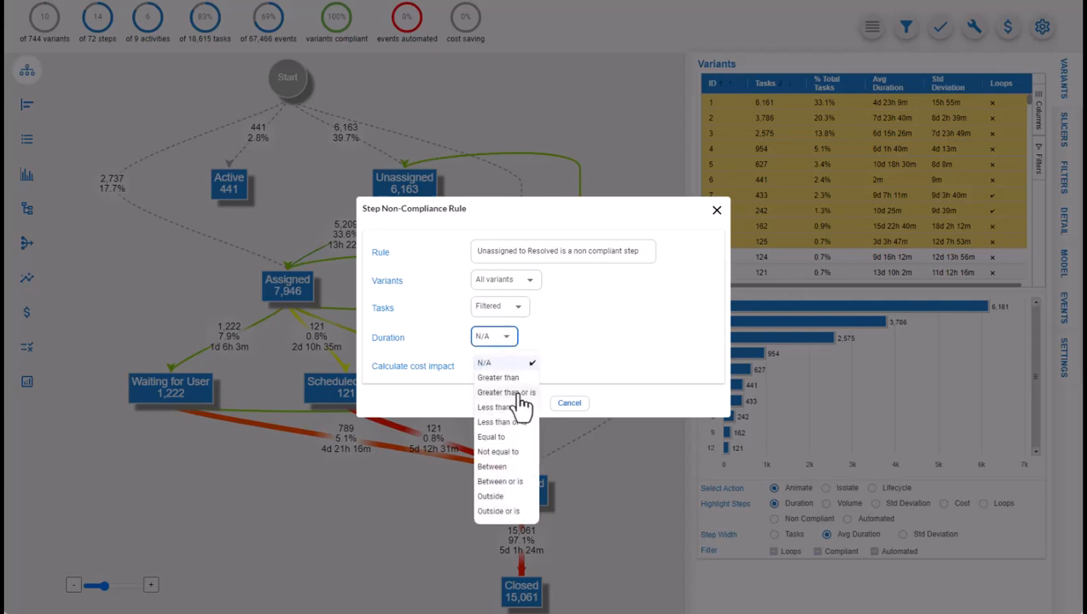
pyautogui.click(517, 394)
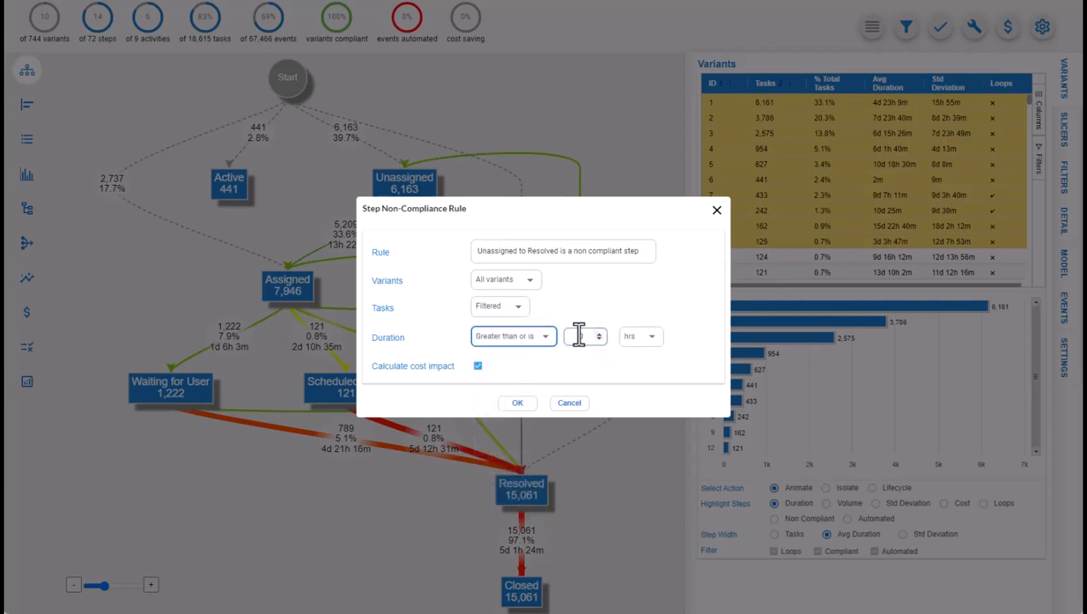
pyautogui.click(548, 343)
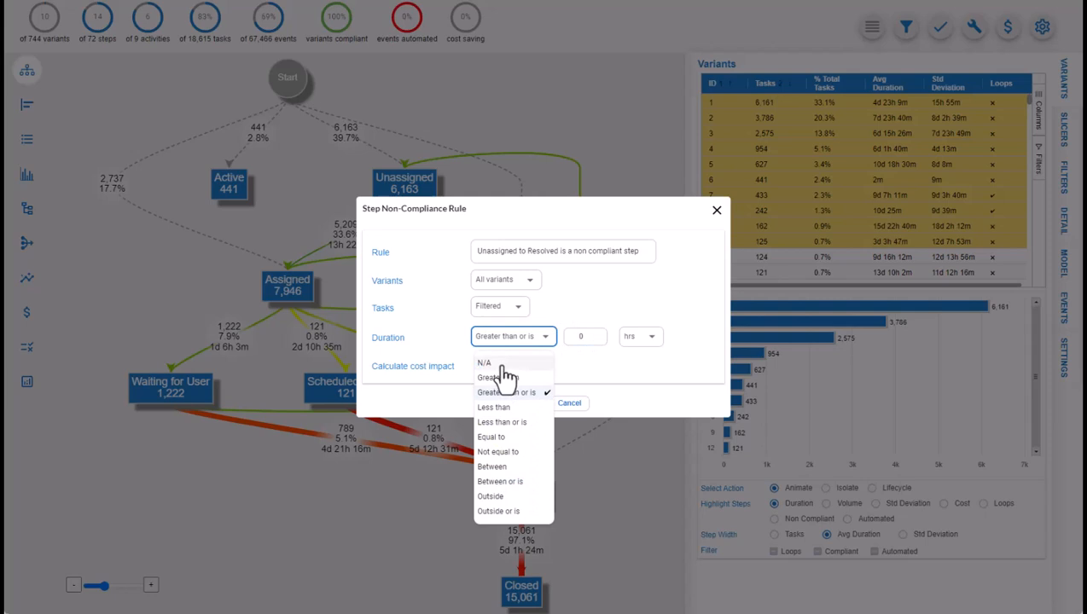
pyautogui.click(486, 363)
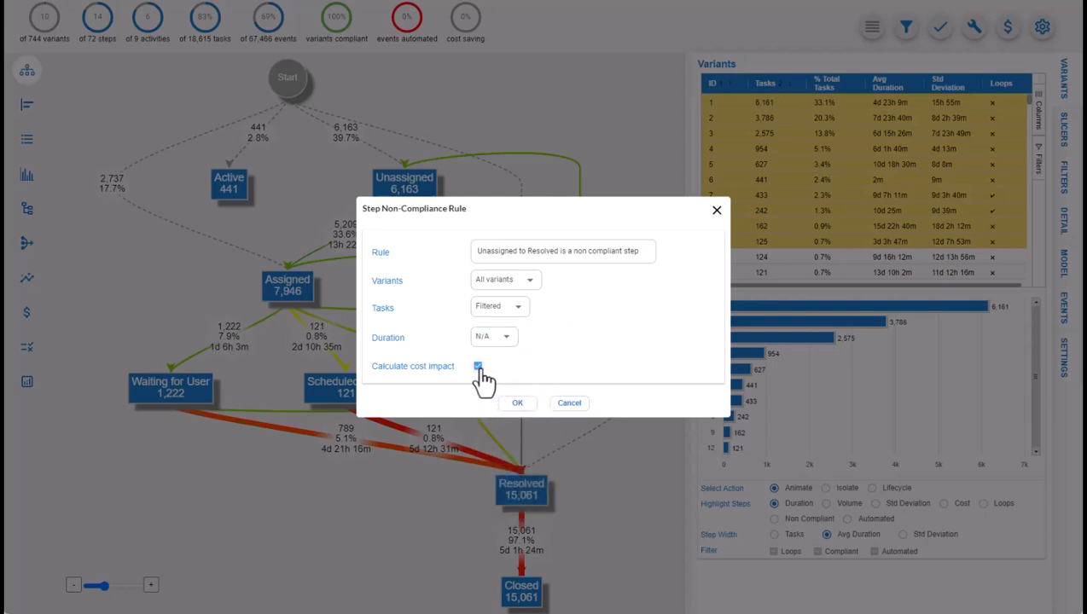
# Turn off the cost impact calculation and save the Unassigned to Resolved non-compliance rule.
pyautogui.click(478, 366)
pyautogui.click(517, 404)
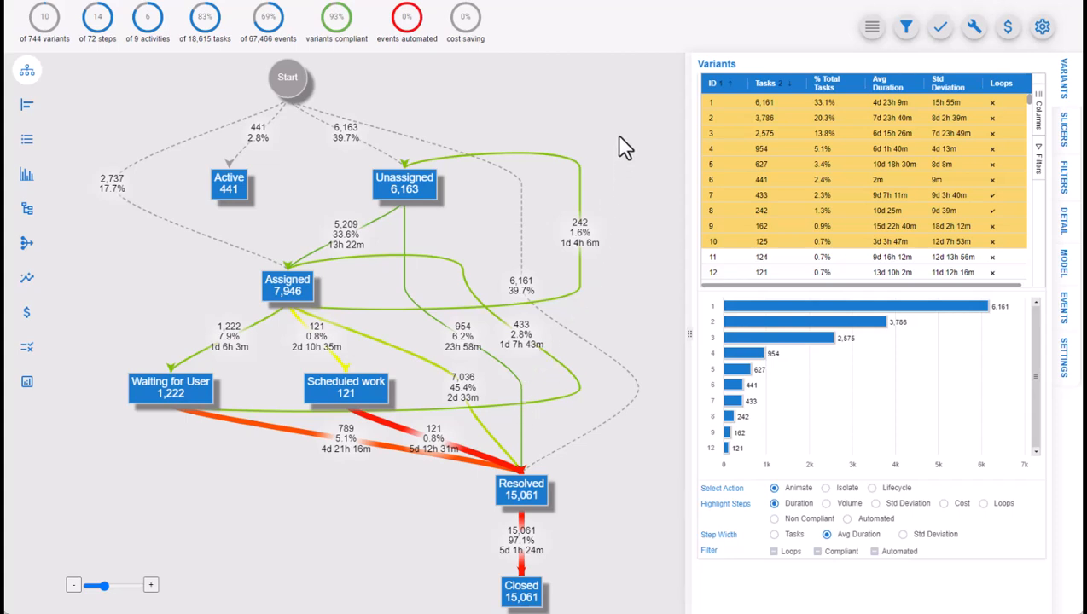
# Add a Start to Resolved non-compliance rule named "Unexpected transition. Incidents go direct to resolved" without calculating cost impact.
pyautogui.rightClick(519, 286)
pyautogui.moveTo(529, 312)
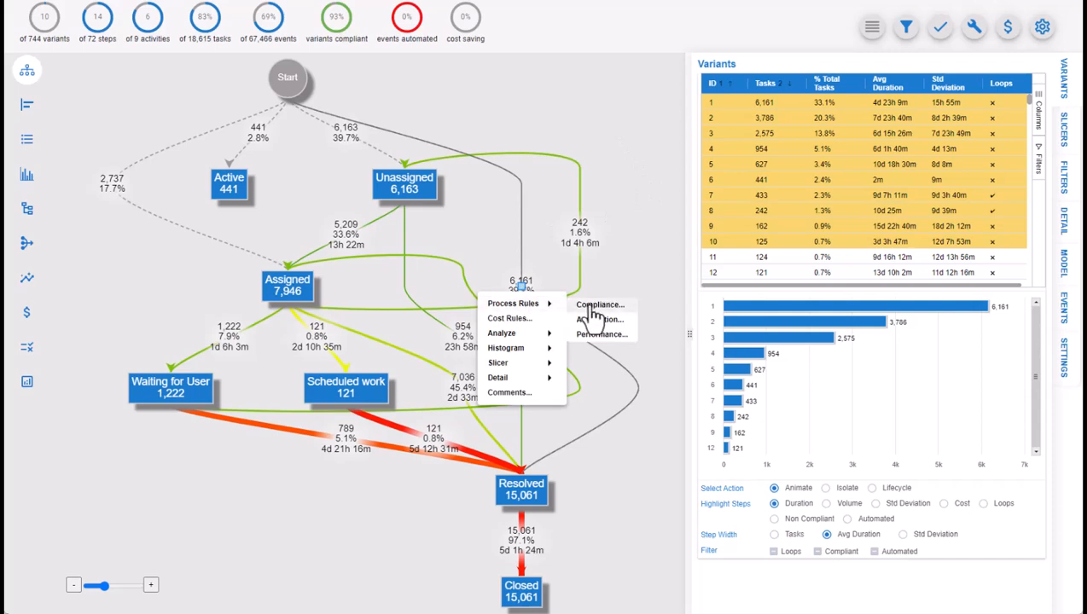
pyautogui.click(594, 306)
pyautogui.tripleClick(579, 252)
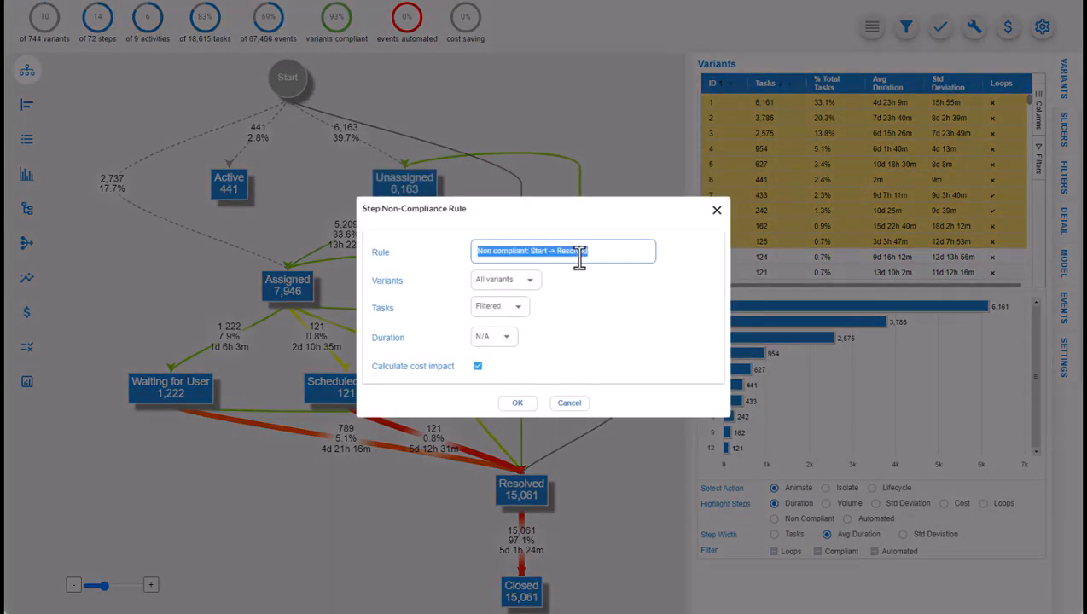
pyautogui.write('Unexpected transition.  Incidents go direct to resolved')
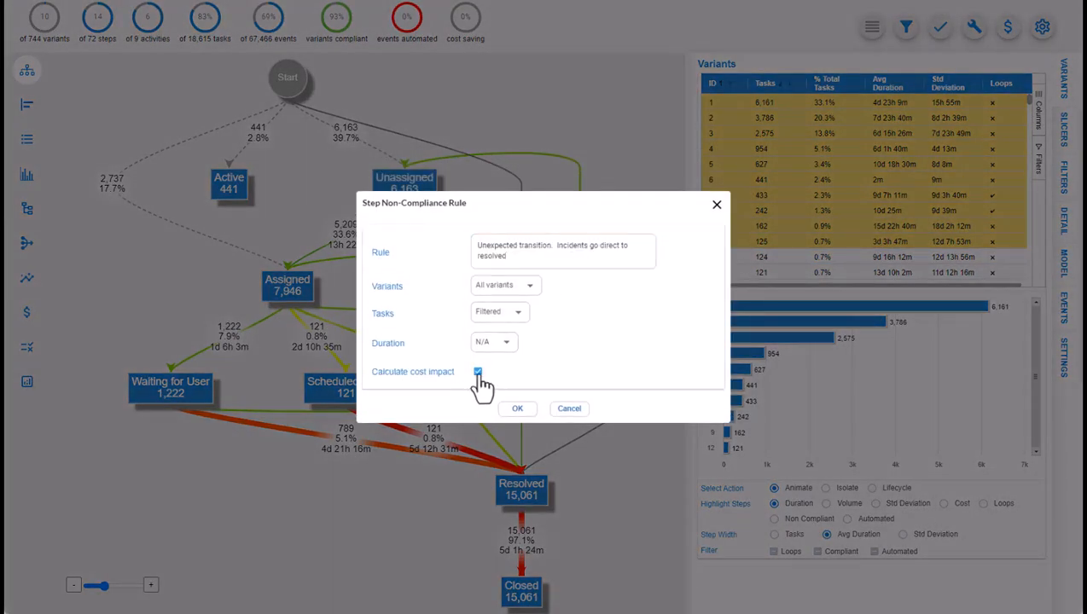
pyautogui.click(478, 371)
pyautogui.click(522, 410)
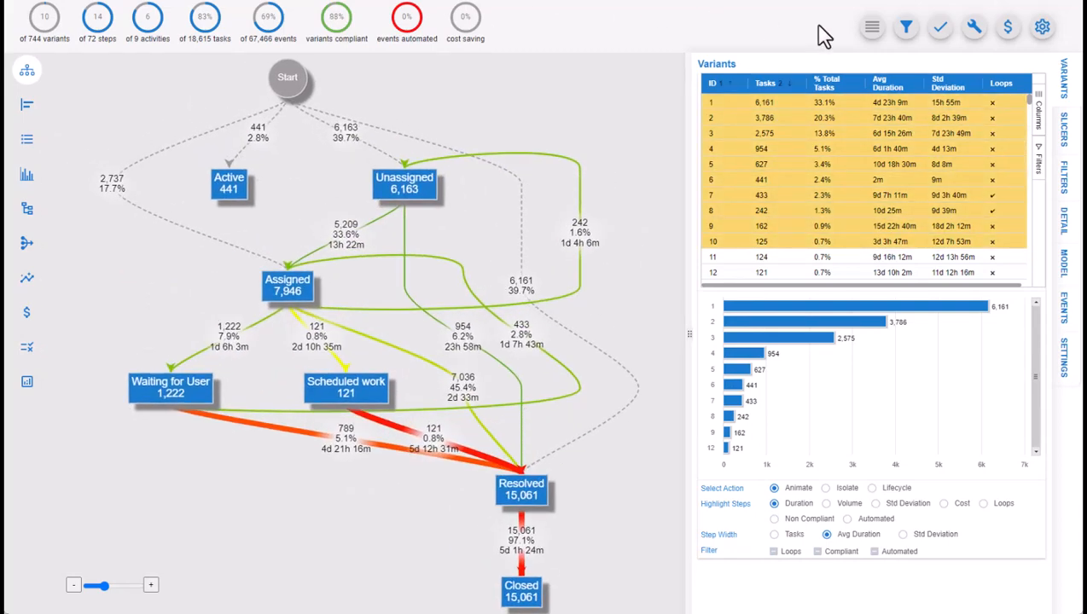
# Highlight non-compliant steps in the process map and examine the Unassigned to Resolved rule in the process rules list.
pyautogui.click(942, 41)
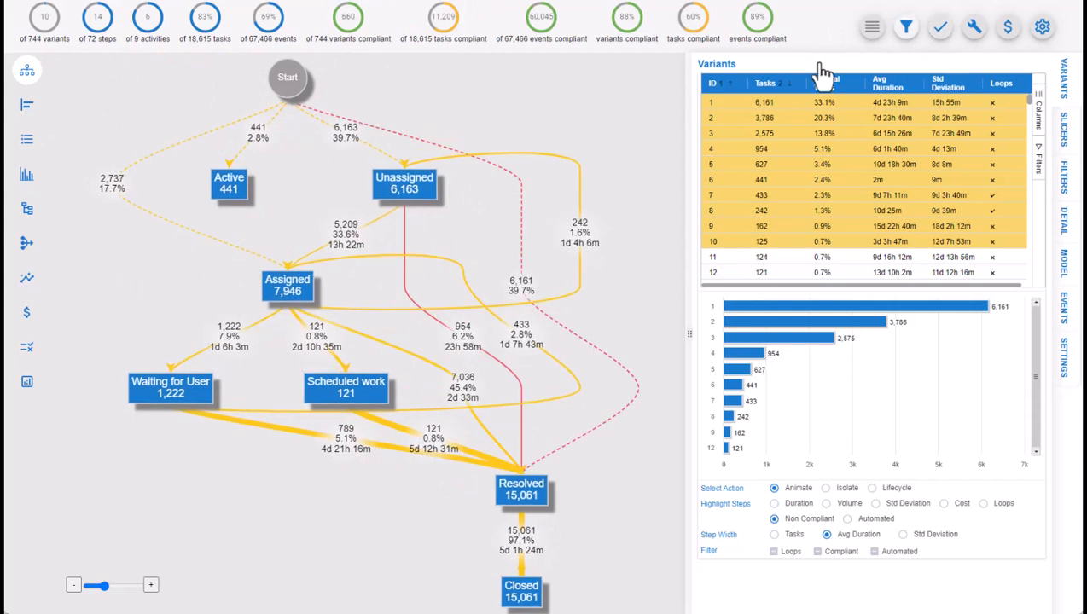
pyautogui.click(27, 351)
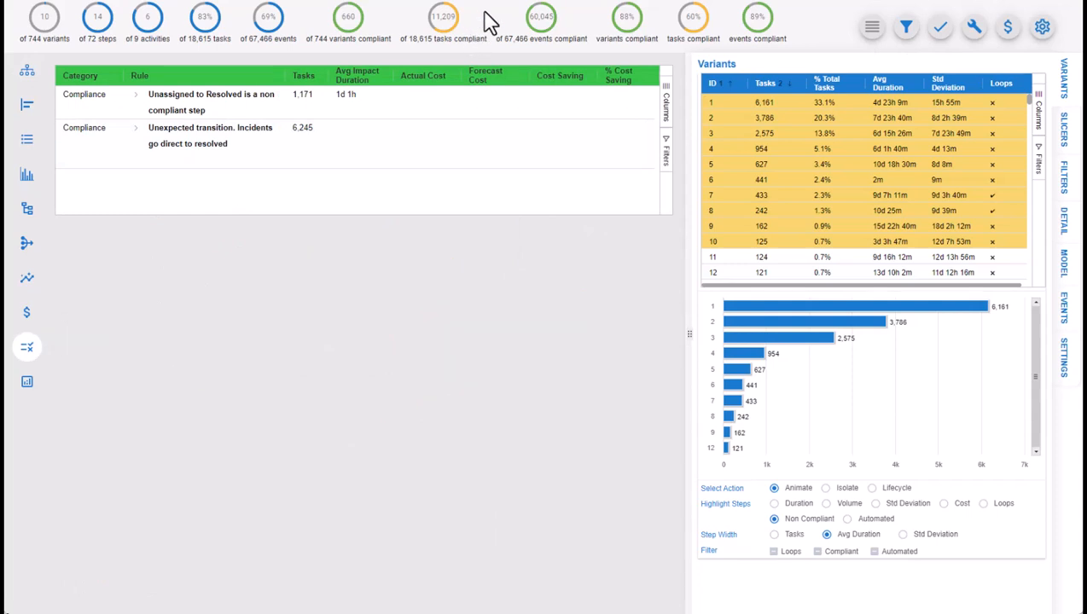
pyautogui.click(135, 102)
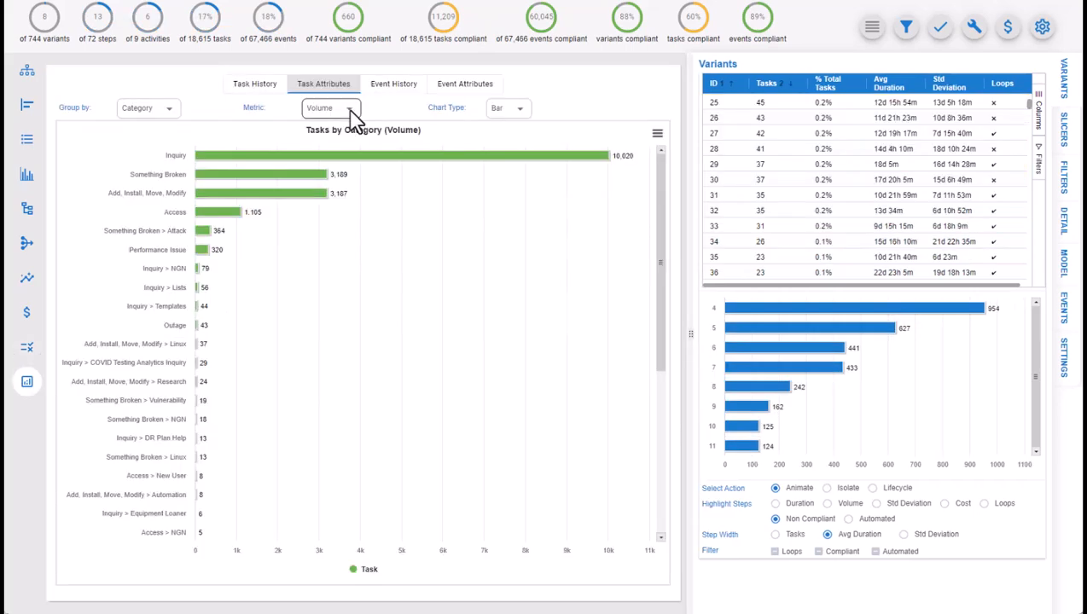
# Set the metric of the Tasks by Category chart to % Compliance and review the lower-ranked categories.
pyautogui.click(349, 109)
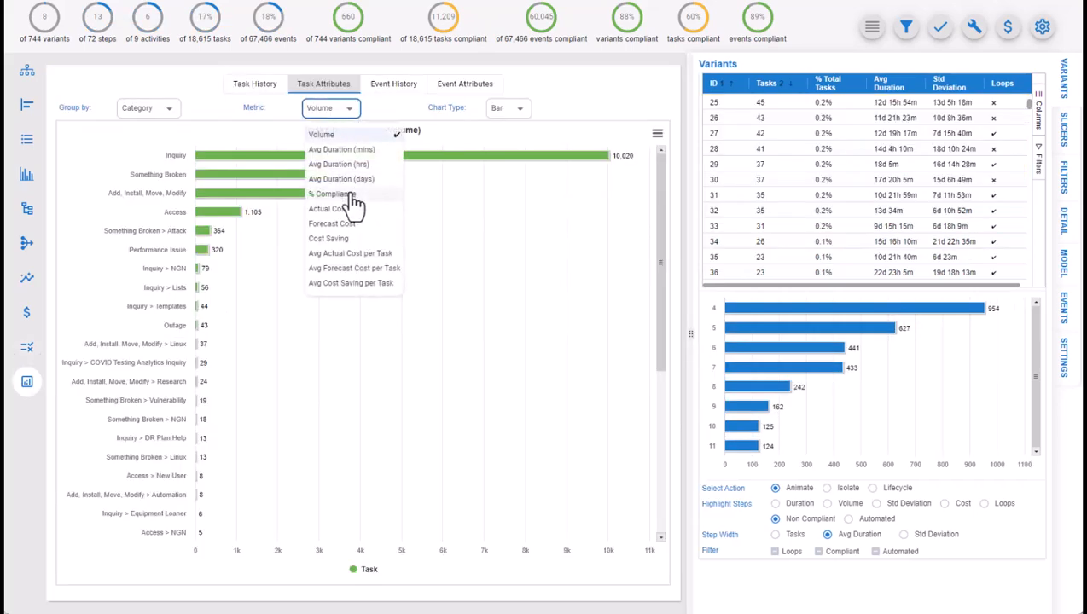
pyautogui.click(352, 196)
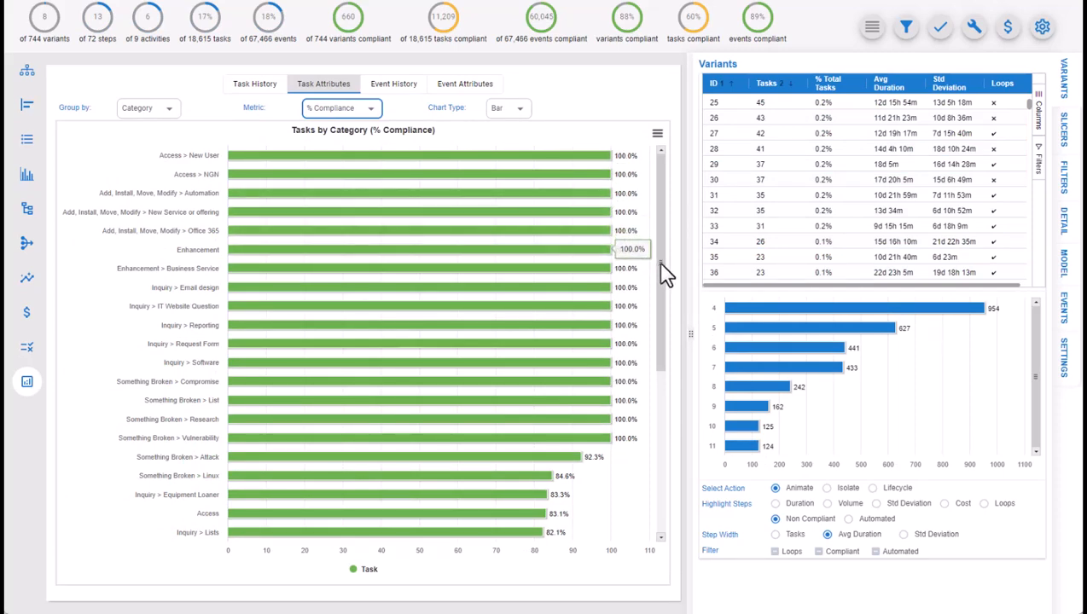
pyautogui.moveTo(661, 265); pyautogui.dragTo(657, 439)
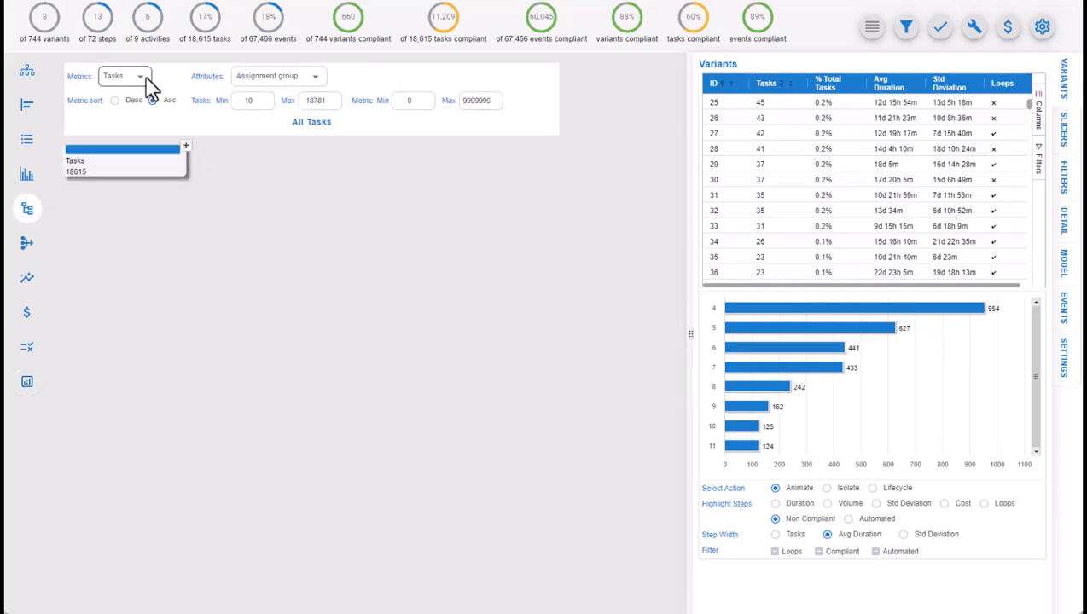
# Set the insights metric to % Compliance and expand all tasks by Assignment group.
pyautogui.click(137, 79)
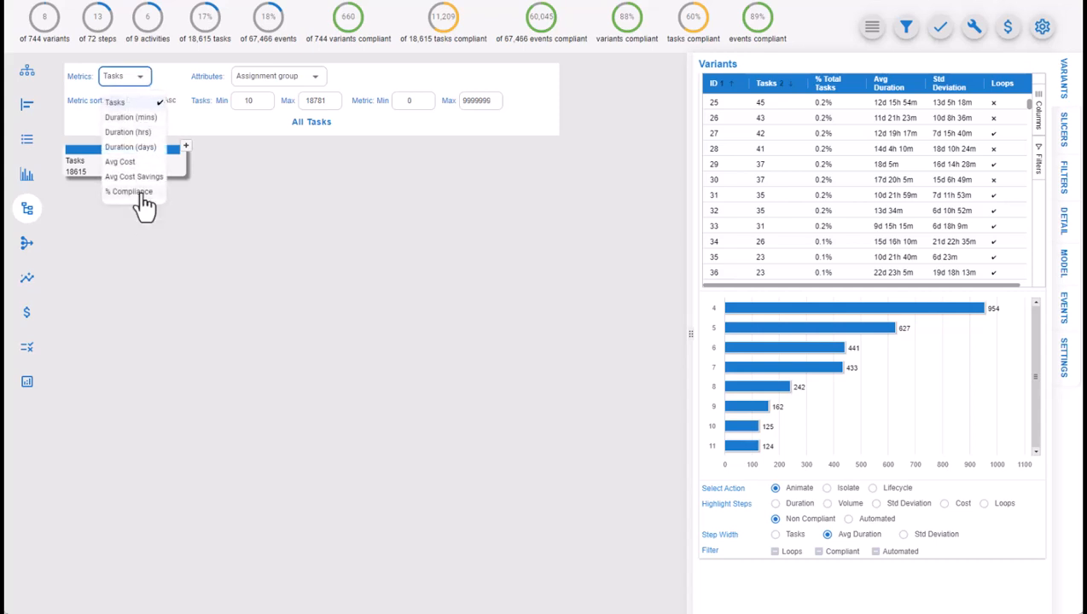
pyautogui.click(134, 193)
pyautogui.click(185, 150)
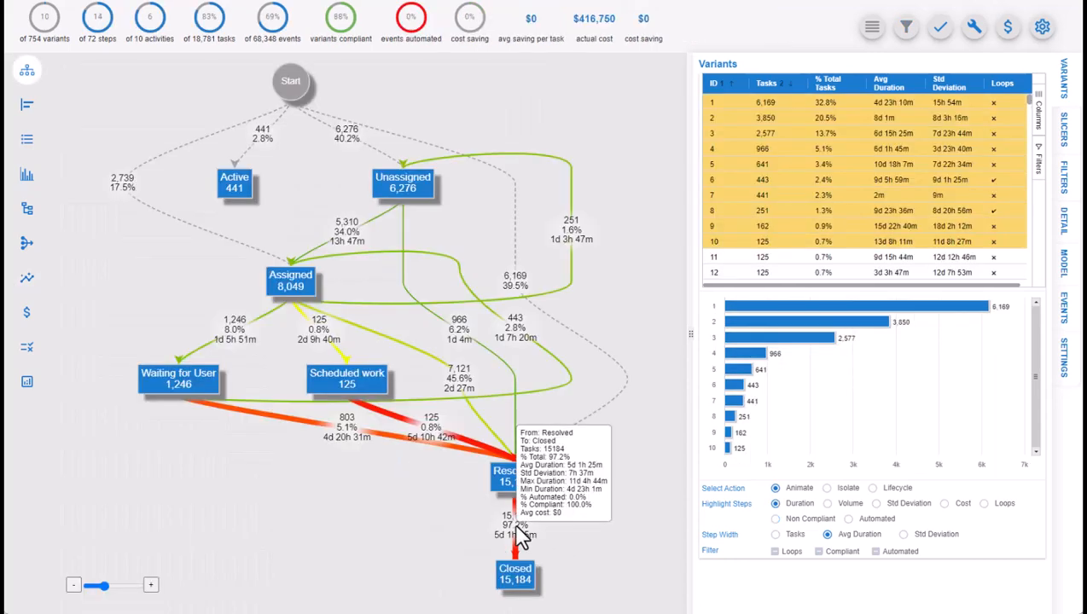
# Add a Resolved to Closed automation rule named "Automate incidents moving from Resolved to Closed" without calculating cost impact.
pyautogui.rightClick(515, 526)
pyautogui.moveTo(521, 418)
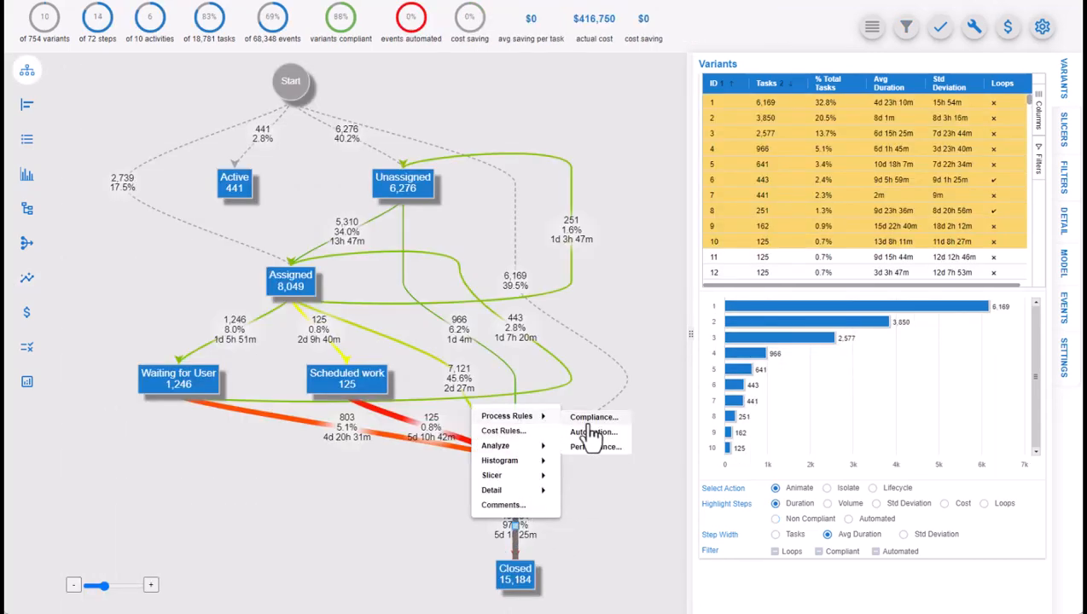
pyautogui.click(593, 433)
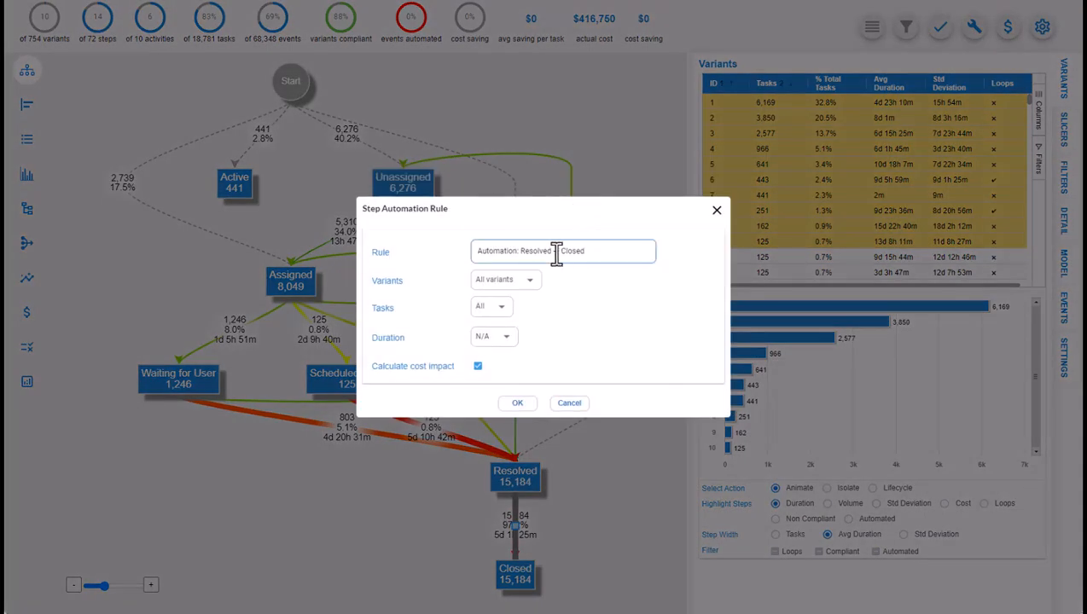
pyautogui.tripleClick(556, 253)
pyautogui.write('Automate incidents moving from Resolved to Closed')
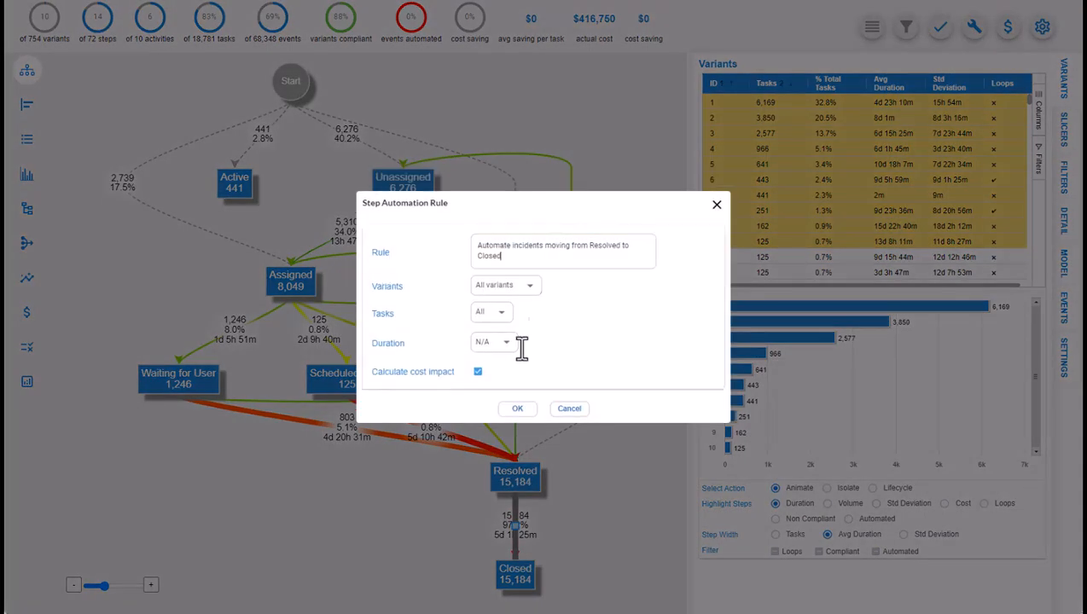
pyautogui.click(478, 371)
pyautogui.click(520, 409)
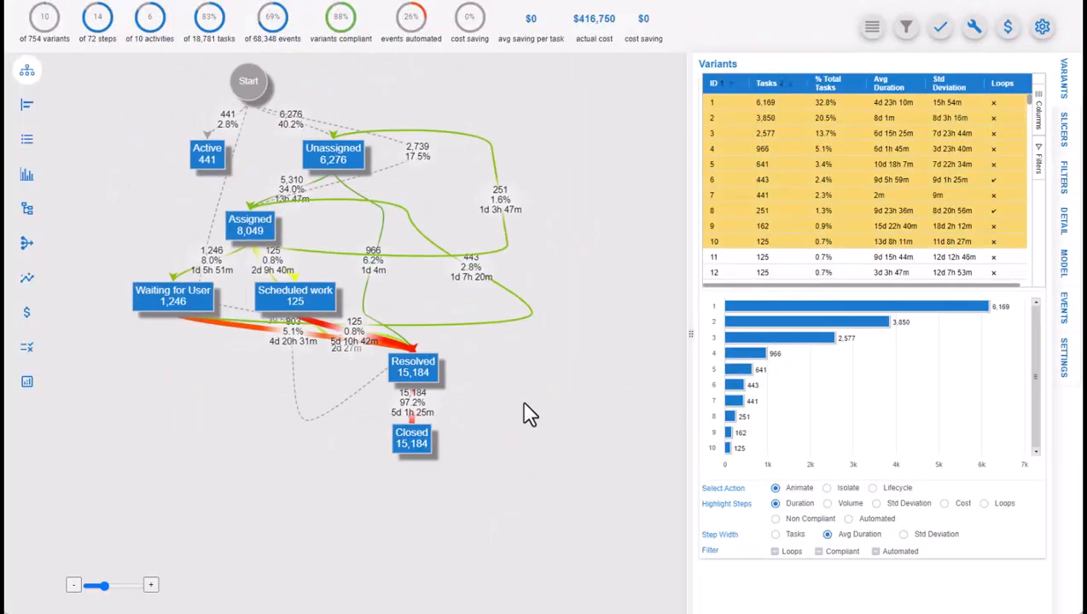
# Check the automated steps in the automation view of the process map and return to the duration highlighting.
pyautogui.click(981, 32)
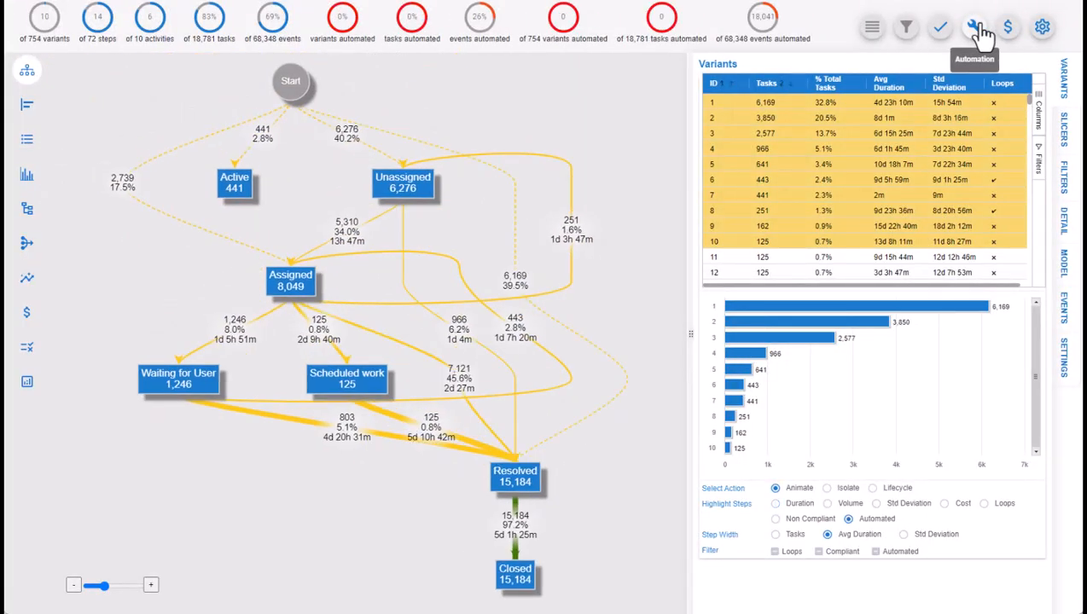
pyautogui.click(982, 32)
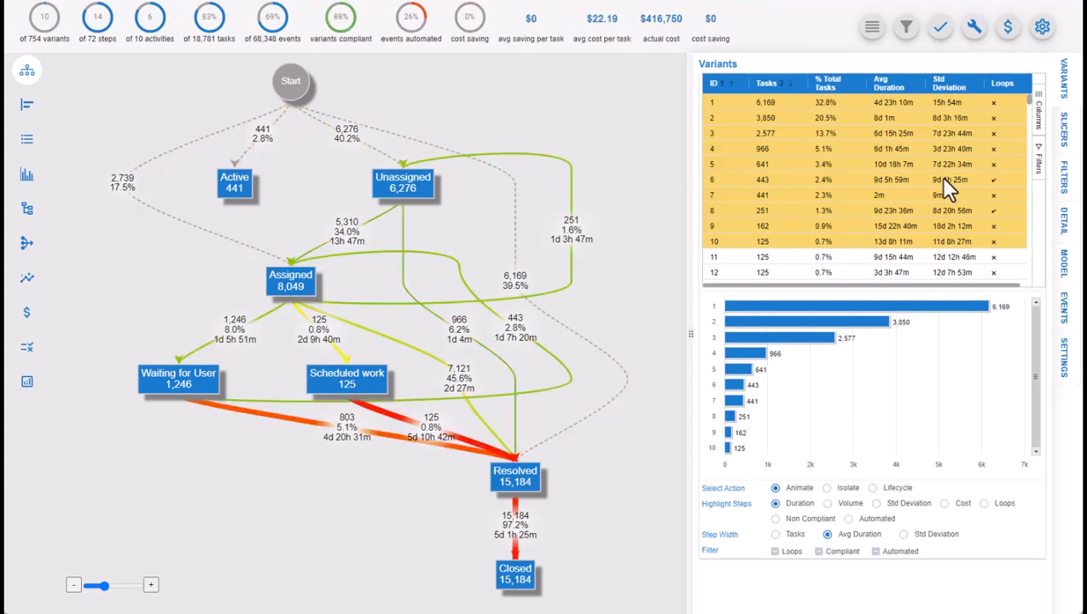
# Filter the process by the task attribute Assignment group with the value ITS Help Desk.
pyautogui.click(1072, 181)
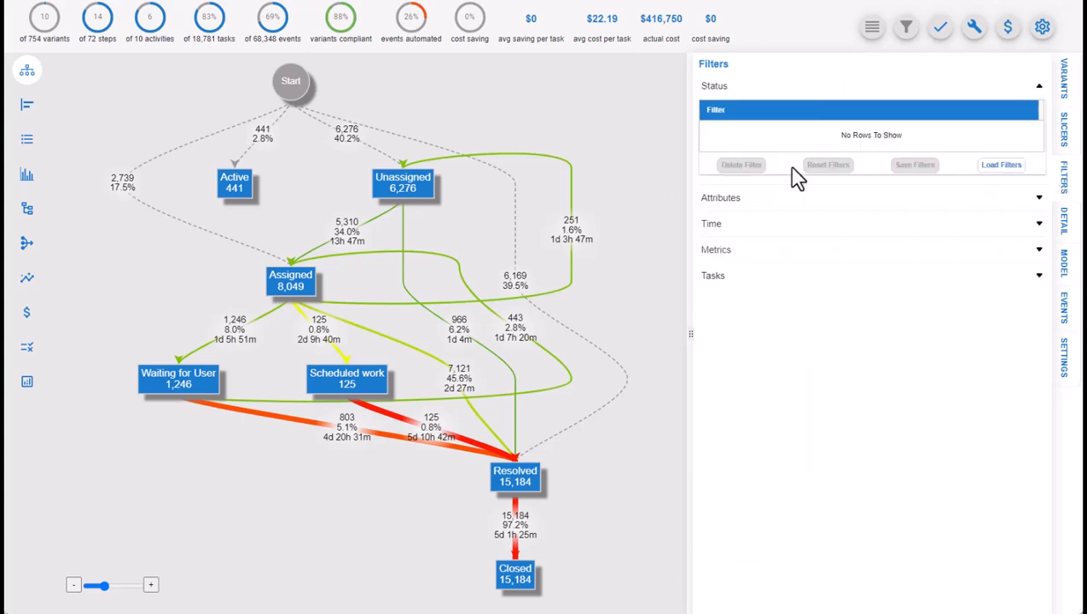
pyautogui.click(743, 210)
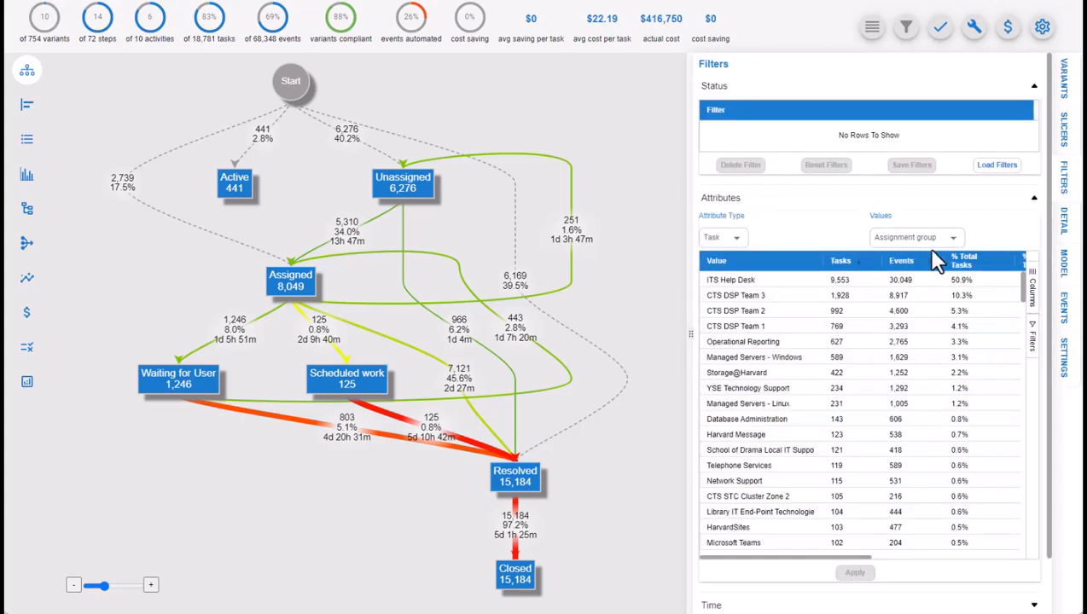
pyautogui.click(772, 281)
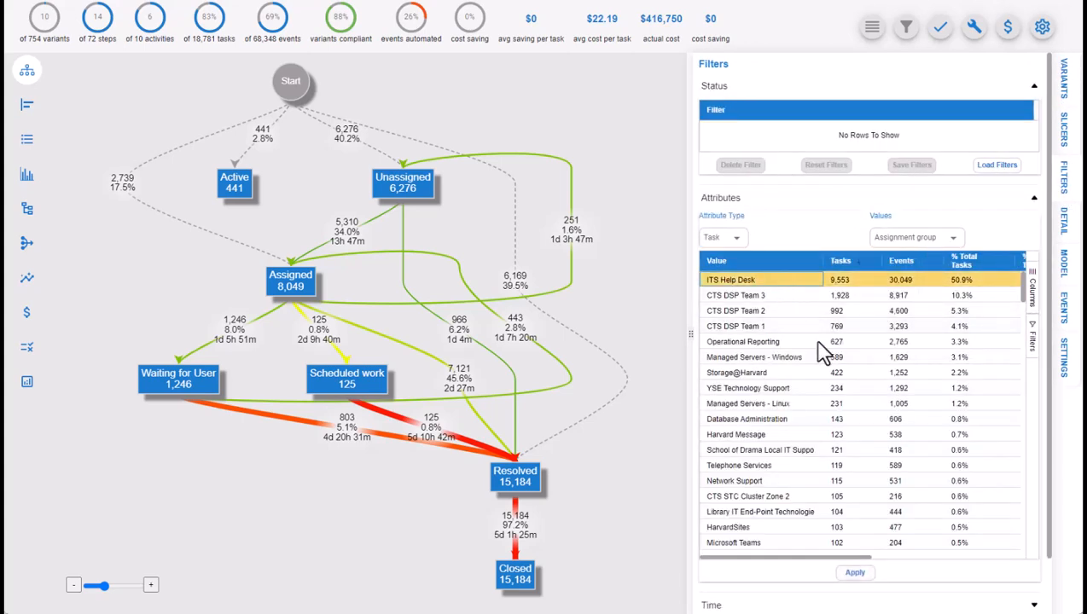
pyautogui.click(856, 573)
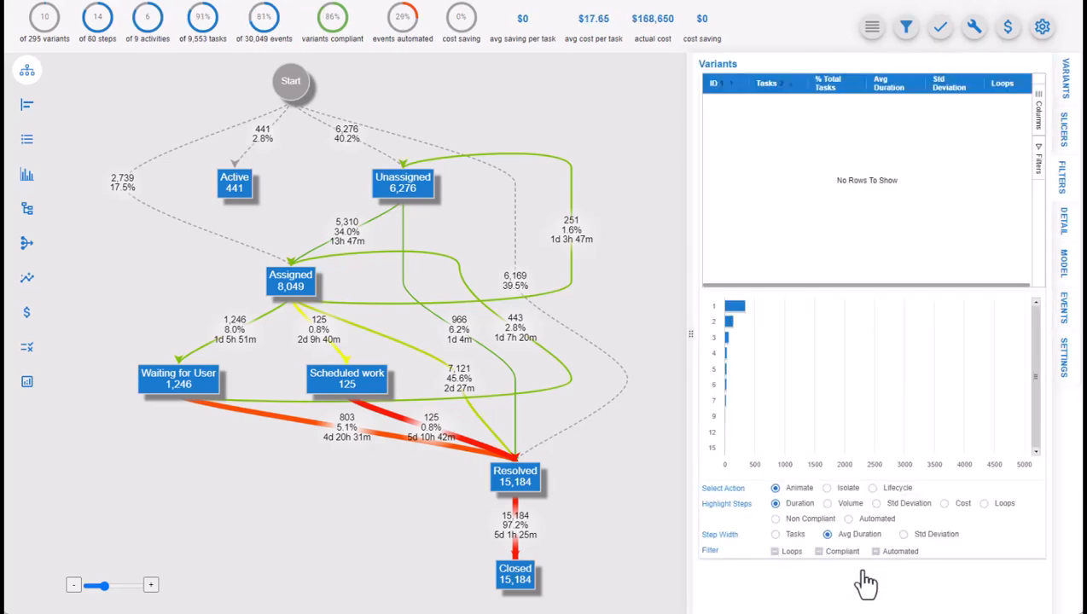
# Add a task attribute filter on Category with the value "Add, Install, Move, Modify".
pyautogui.click(1062, 178)
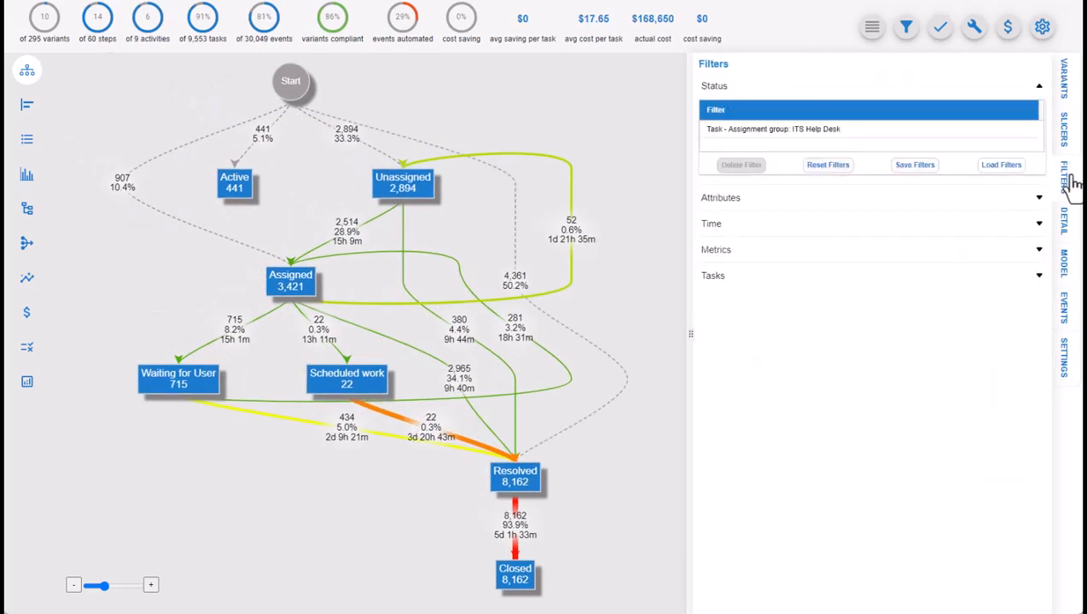
pyautogui.click(744, 201)
pyautogui.click(912, 237)
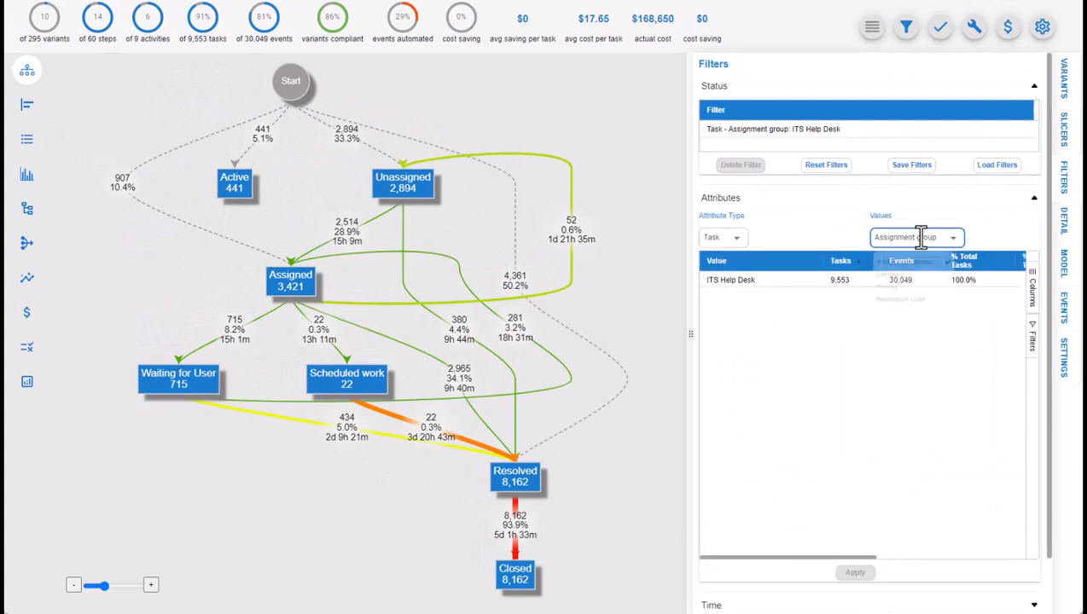
pyautogui.click(891, 279)
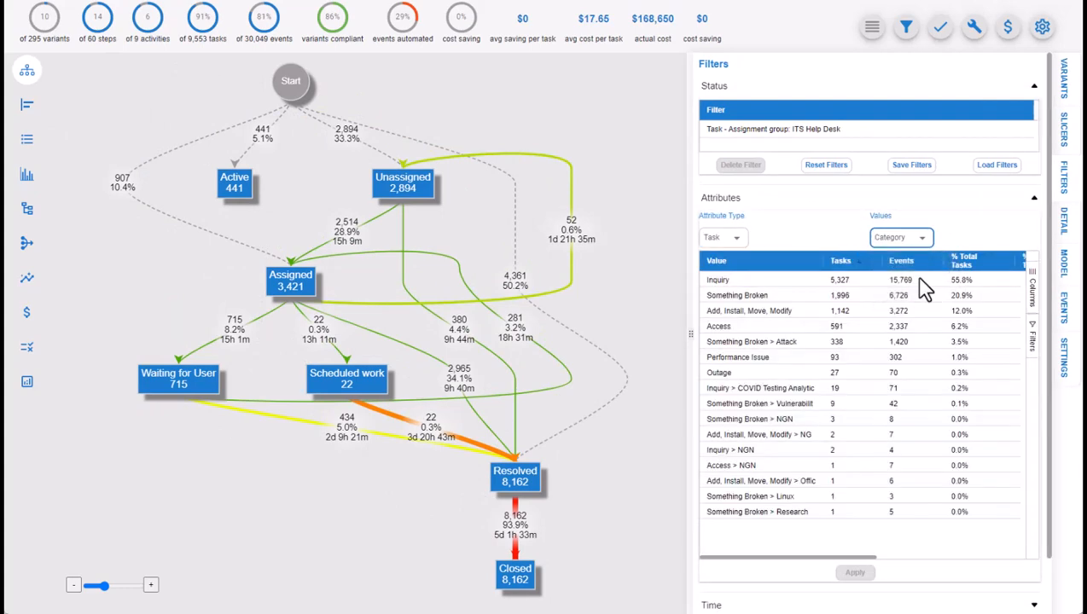
pyautogui.click(802, 312)
pyautogui.click(857, 573)
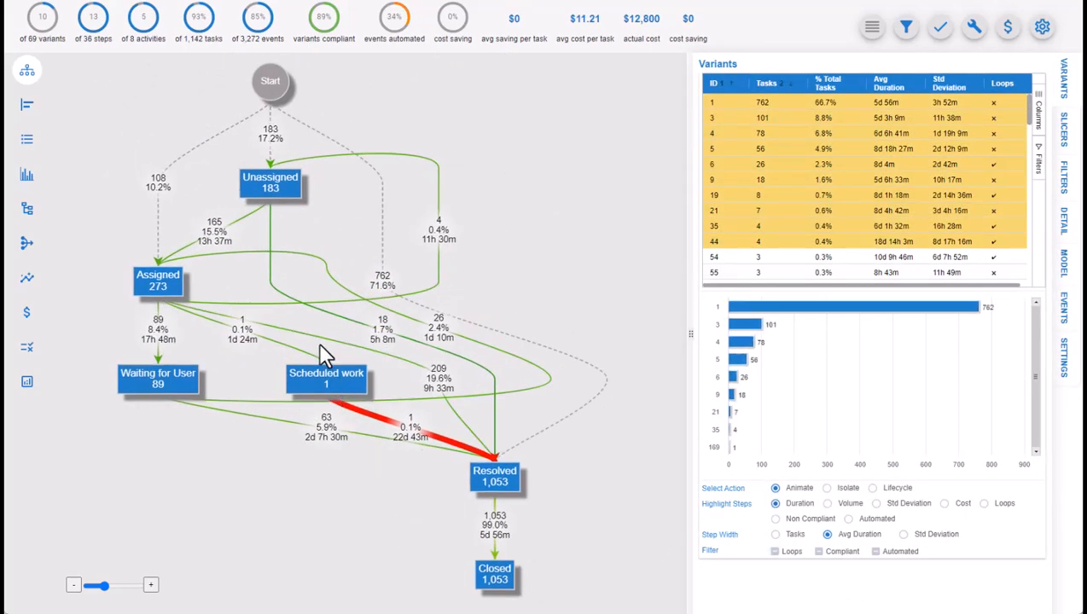
# Add an Assigned to Resolved automation rule named "Automate assigned to resolve for incidents assigned to HelpDesk with Category = Add/Install/Move/Modify" and review its rule details.
pyautogui.rightClick(435, 388)
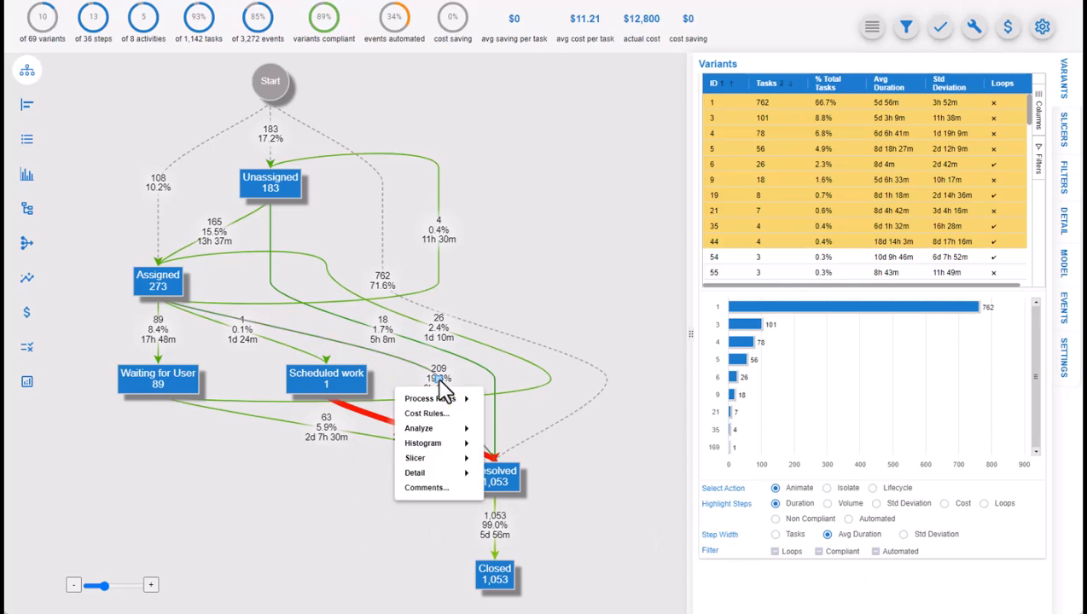
pyautogui.moveTo(452, 399)
pyautogui.click(517, 416)
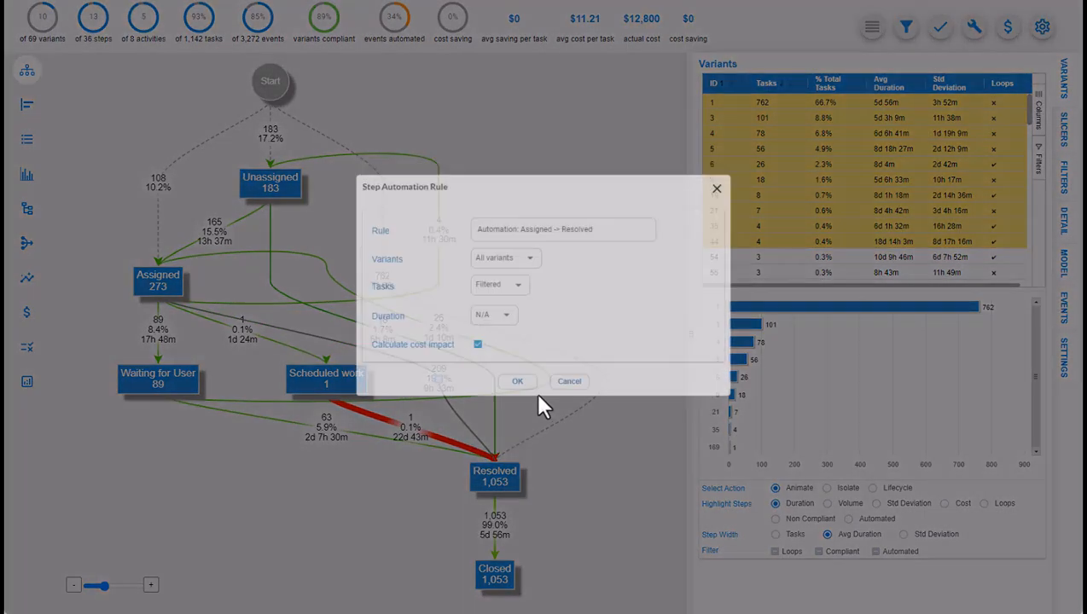
pyautogui.tripleClick(552, 249)
pyautogui.write('Automate assigned to resolve for incidents assigned to HelpDesk with Category = Add/Install/Move/Modify')
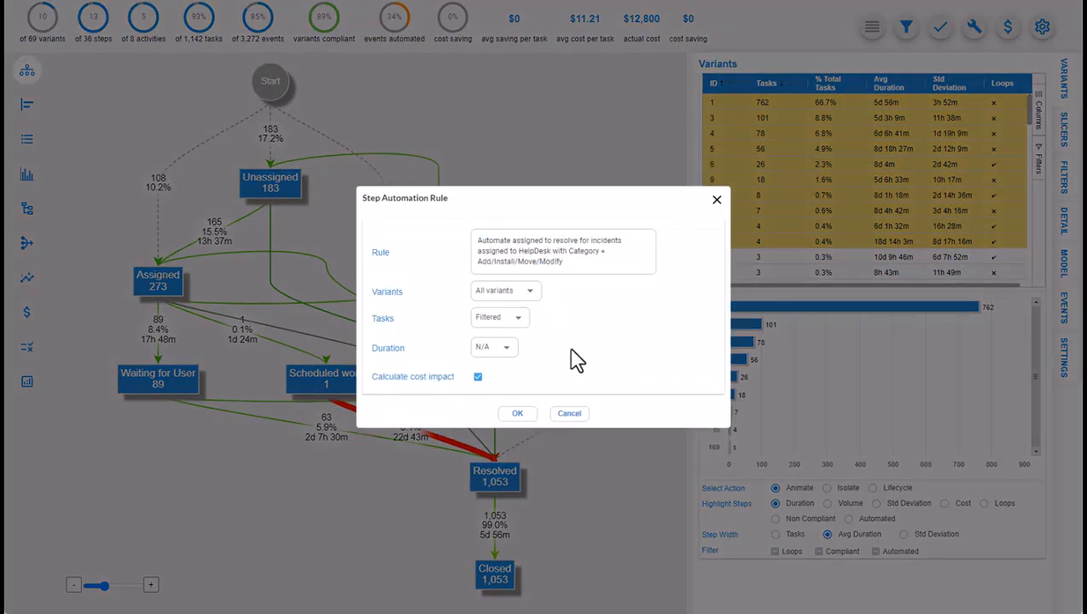
pyautogui.click(521, 415)
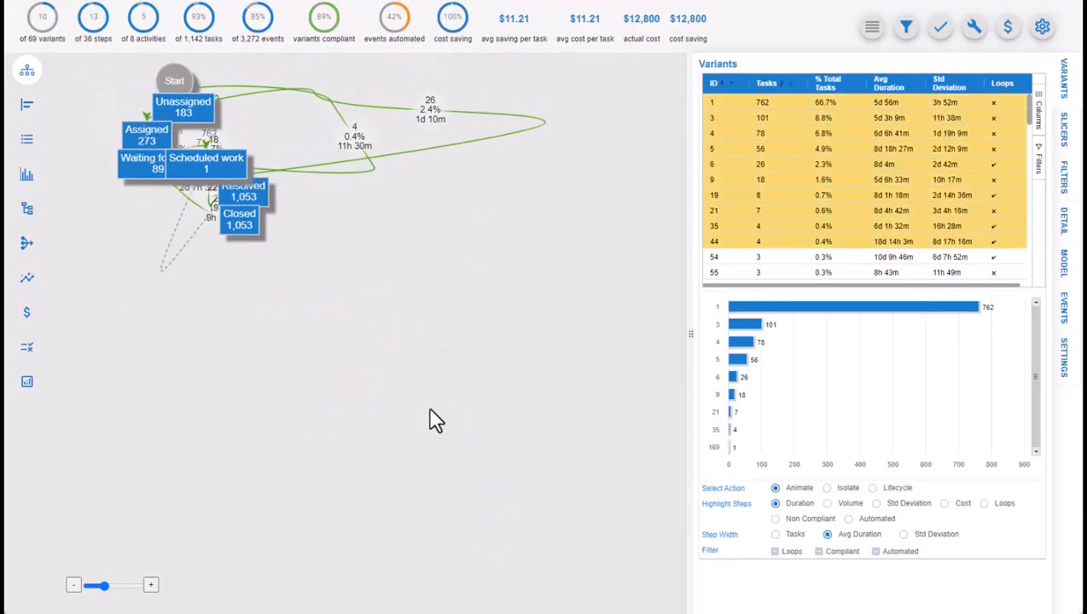
pyautogui.click(28, 349)
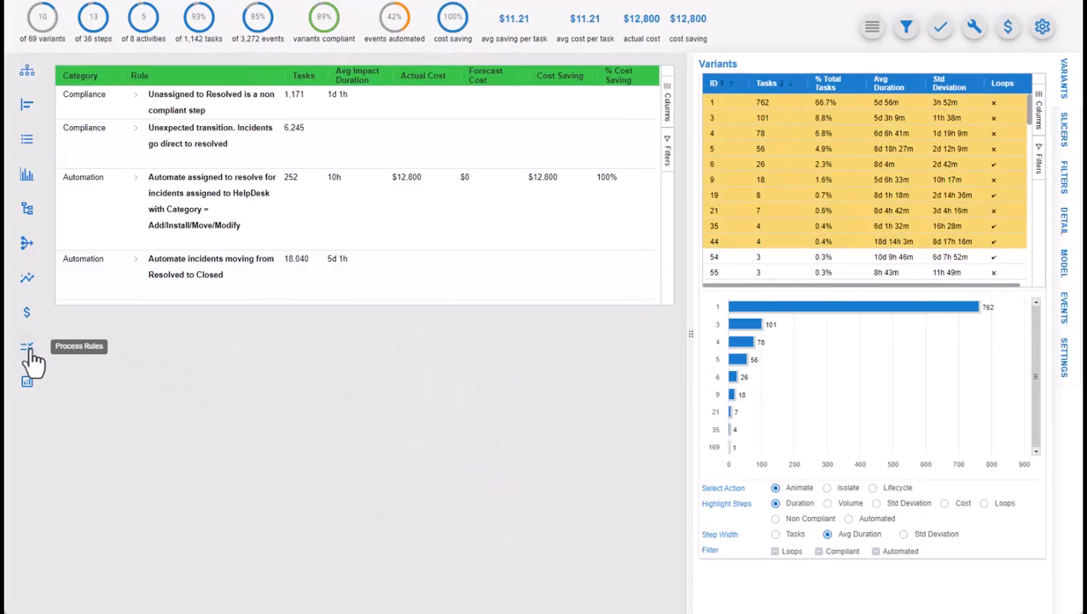
pyautogui.click(136, 182)
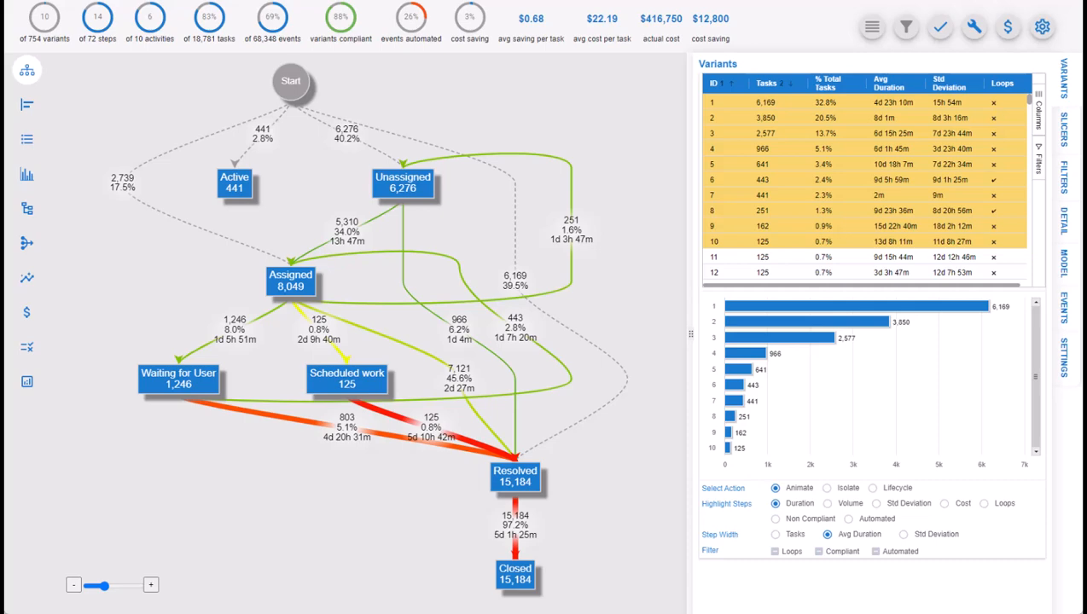
# Start a Resolved to Closed performance rule named "Incidents that take longer than 7 days to move from Resolve to Closed".
pyautogui.rightClick(515, 524)
pyautogui.moveTo(516, 411)
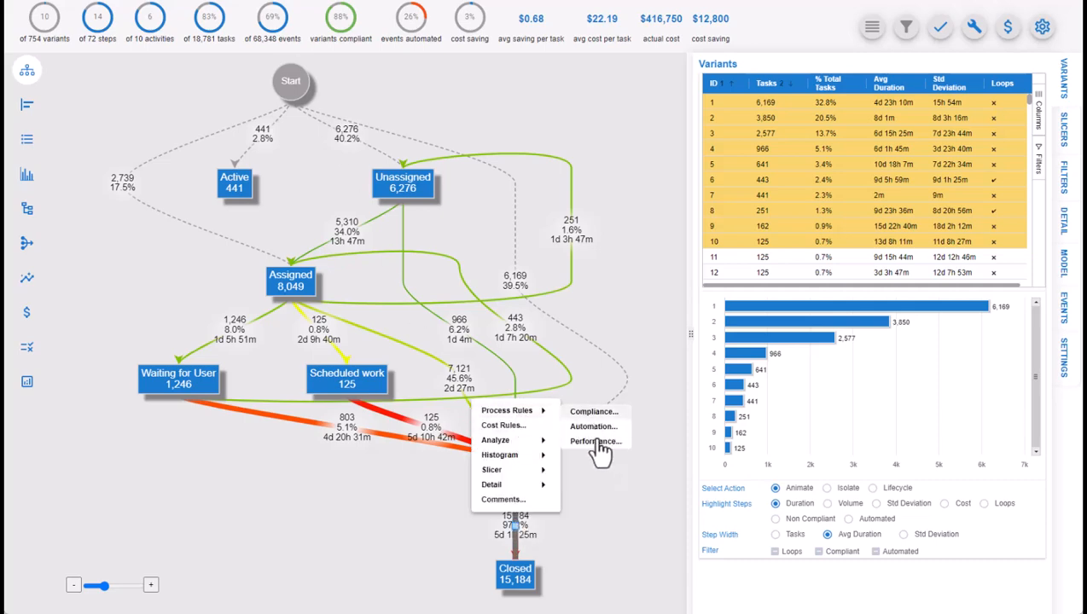
pyautogui.click(598, 442)
pyautogui.tripleClick(566, 235)
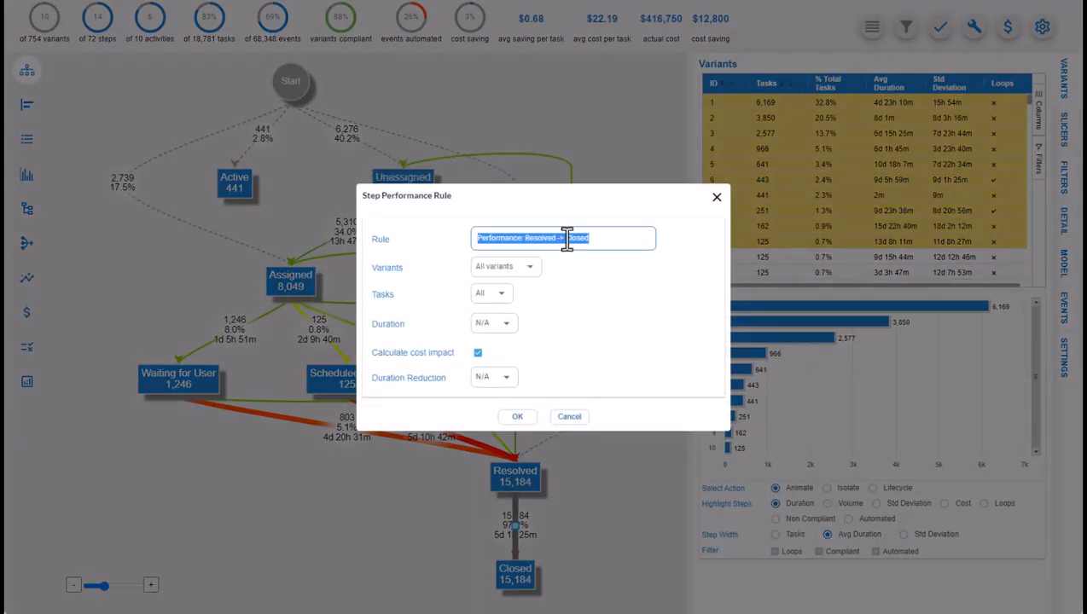
pyautogui.write('Incidents that take longer than 7 days to move from Resolve to Closed')
# Set the Resolved to Closed rule's duration to "Greater than or is" 7 days and save it without calculating cost impact.
pyautogui.click(510, 337)
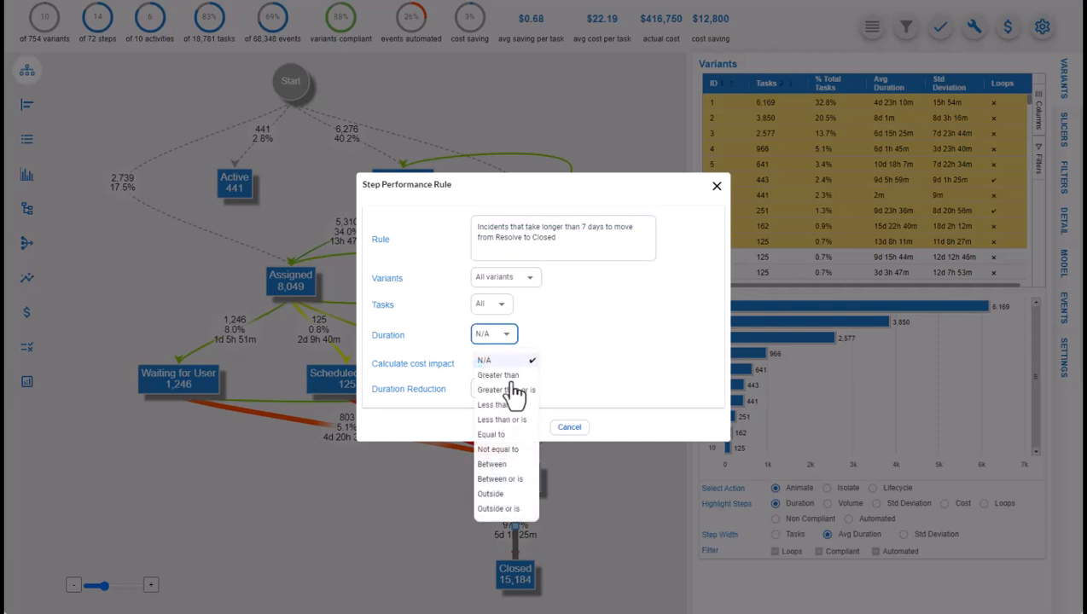
pyautogui.click(512, 391)
pyautogui.doubleClick(585, 334)
pyautogui.write('7')
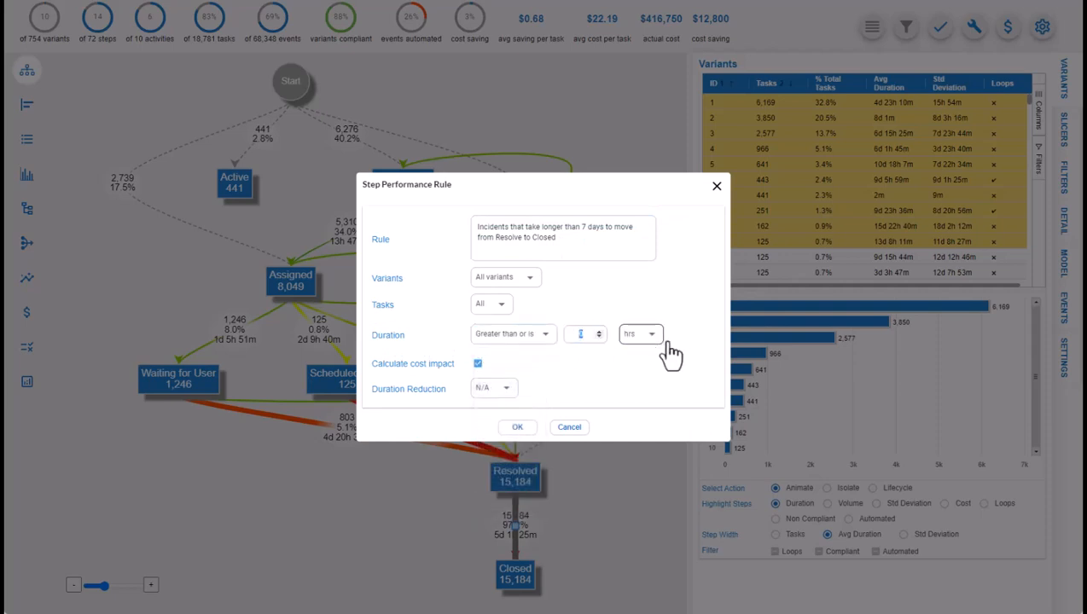
pyautogui.click(652, 337)
pyautogui.click(647, 413)
pyautogui.click(478, 365)
pyautogui.click(523, 430)
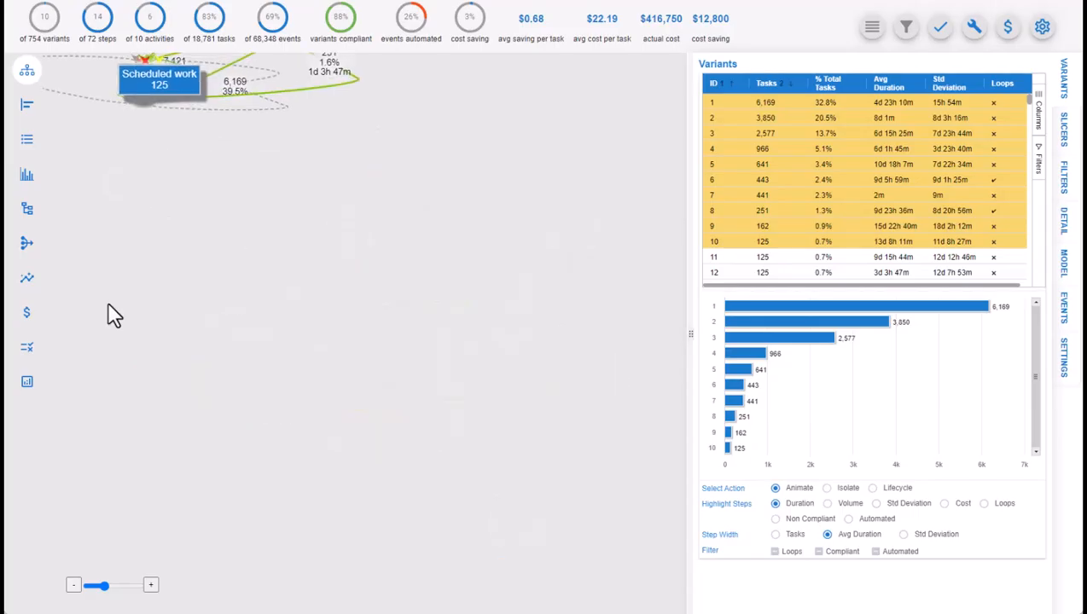
# Analyze the influencers of the Resolved to Closed performance rule, adding Category to the Assignment group attribute.
pyautogui.click(27, 348)
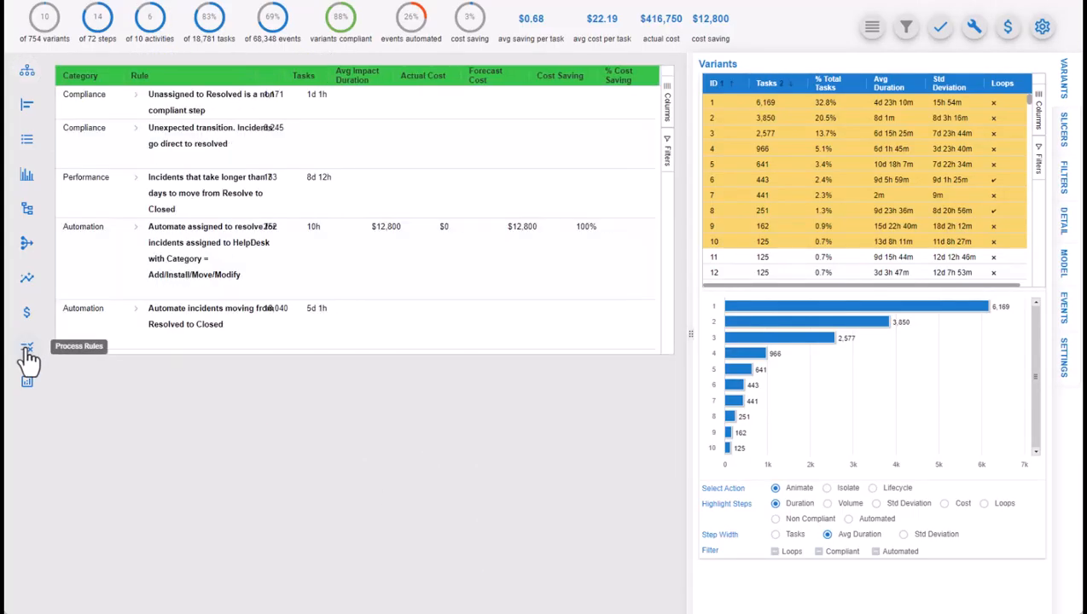
pyautogui.rightClick(213, 195)
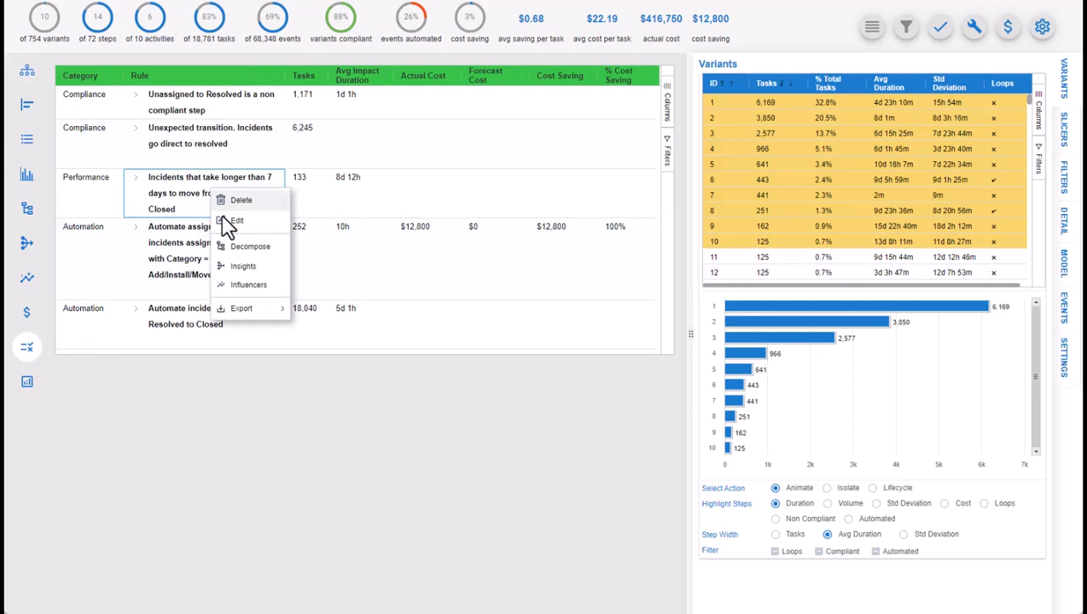
pyautogui.click(261, 290)
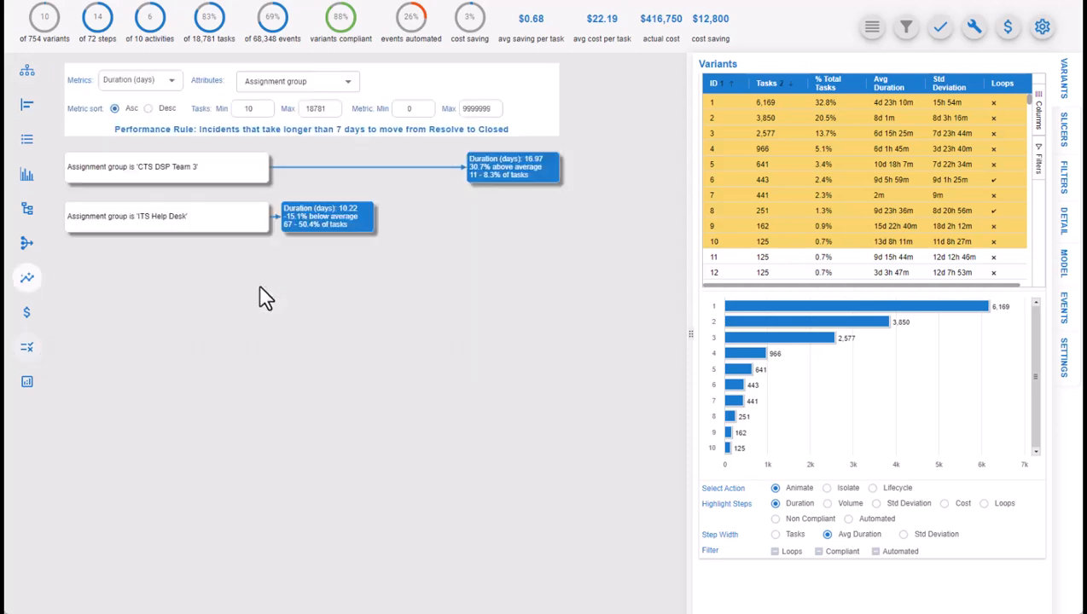
pyautogui.click(347, 89)
pyautogui.click(244, 125)
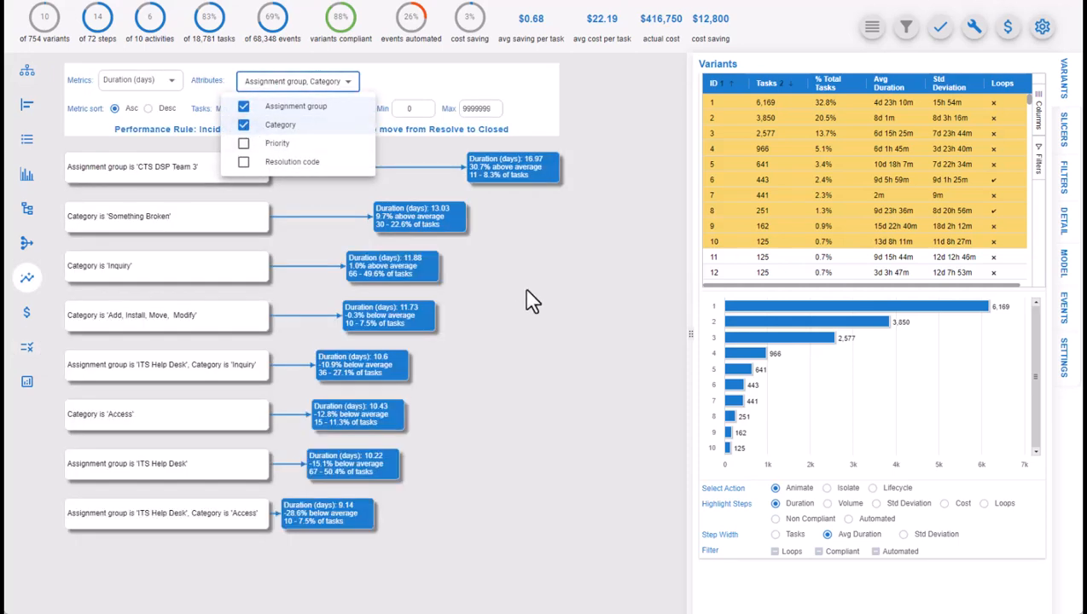
pyautogui.click(585, 340)
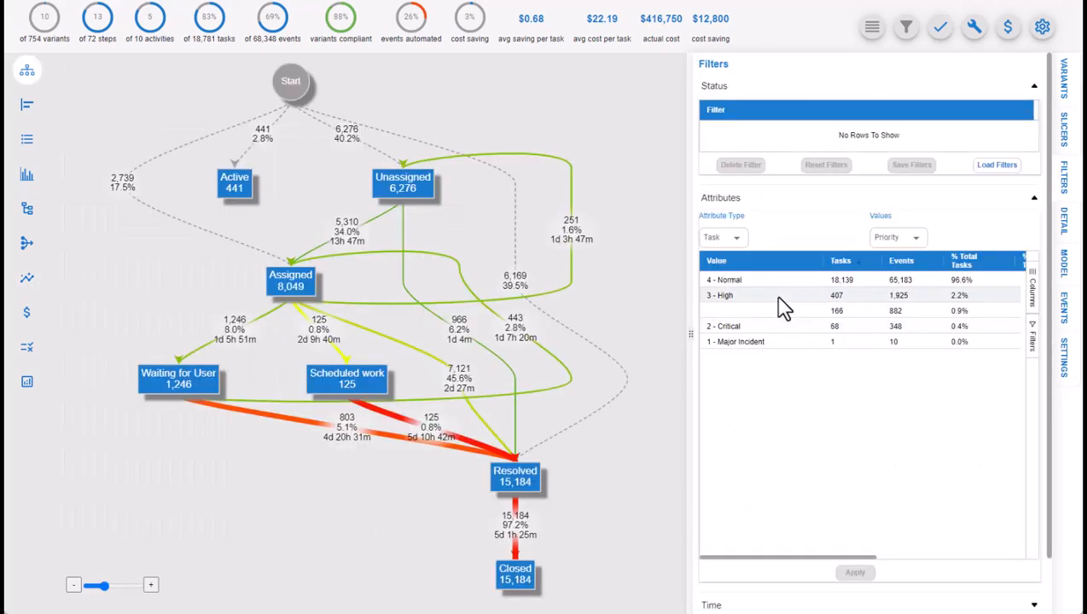
# Filter to priority 3 - High and begin an Assigned to Resolved performance rule named "Slow resolution for high priority incidents. Assigned to resolved is > 6 hrs".
pyautogui.click(779, 296)
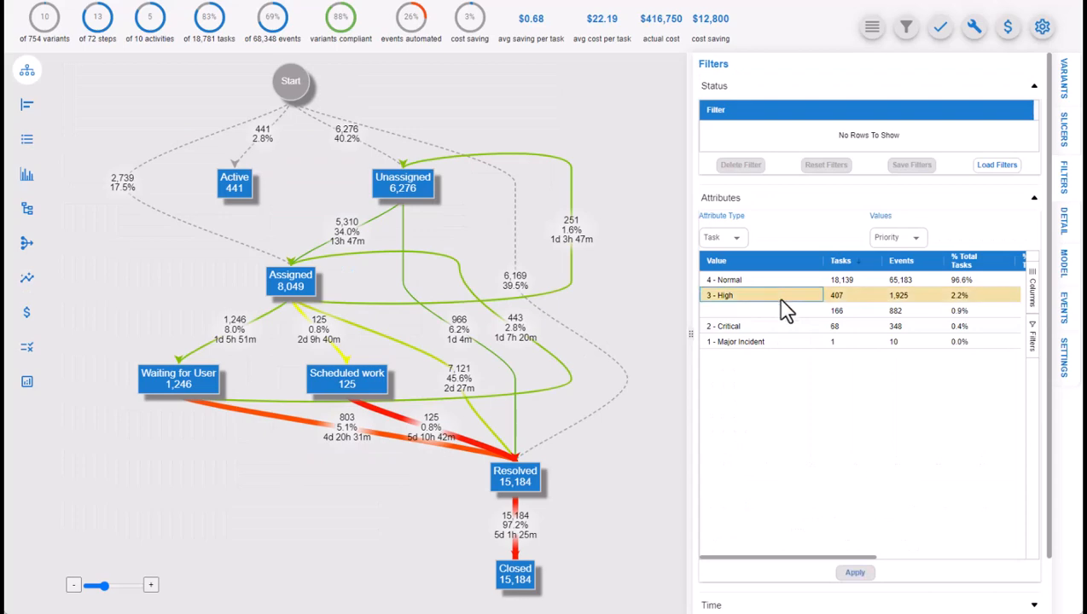
pyautogui.click(867, 574)
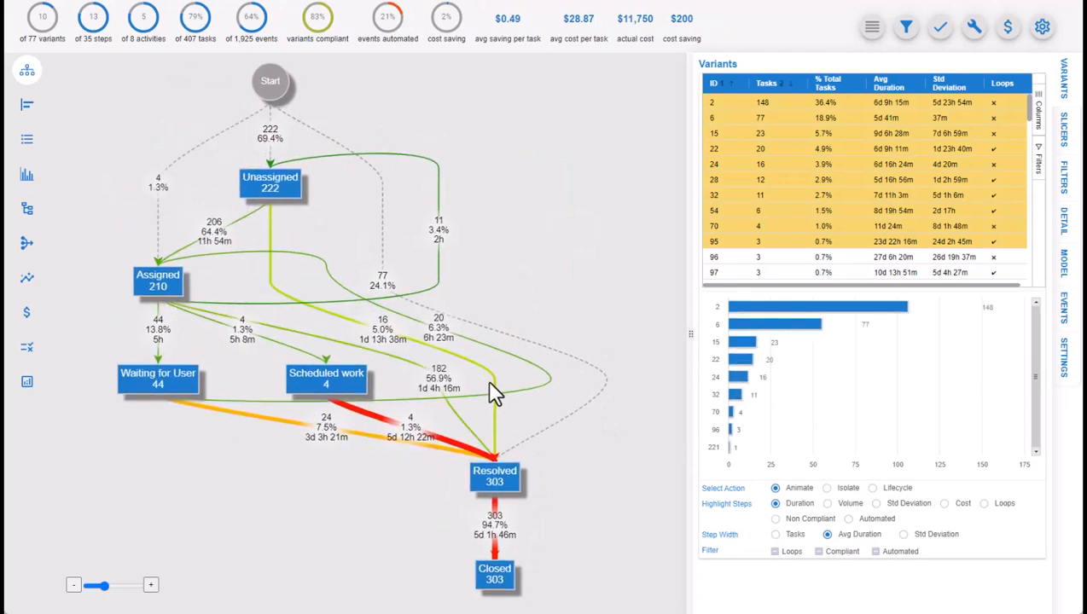
pyautogui.rightClick(437, 384)
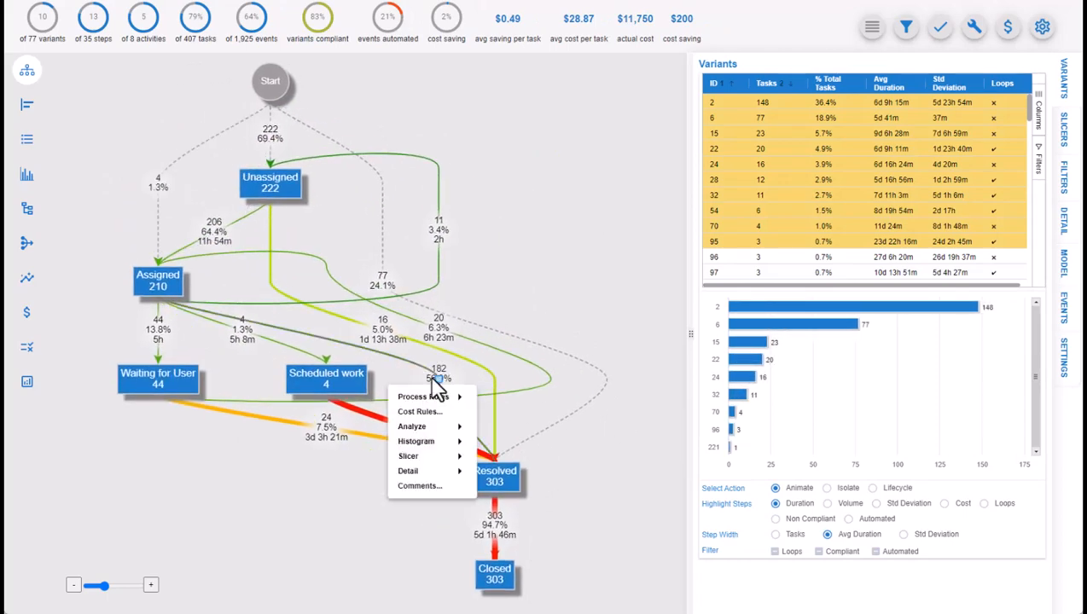
pyautogui.moveTo(461, 399)
pyautogui.click(522, 440)
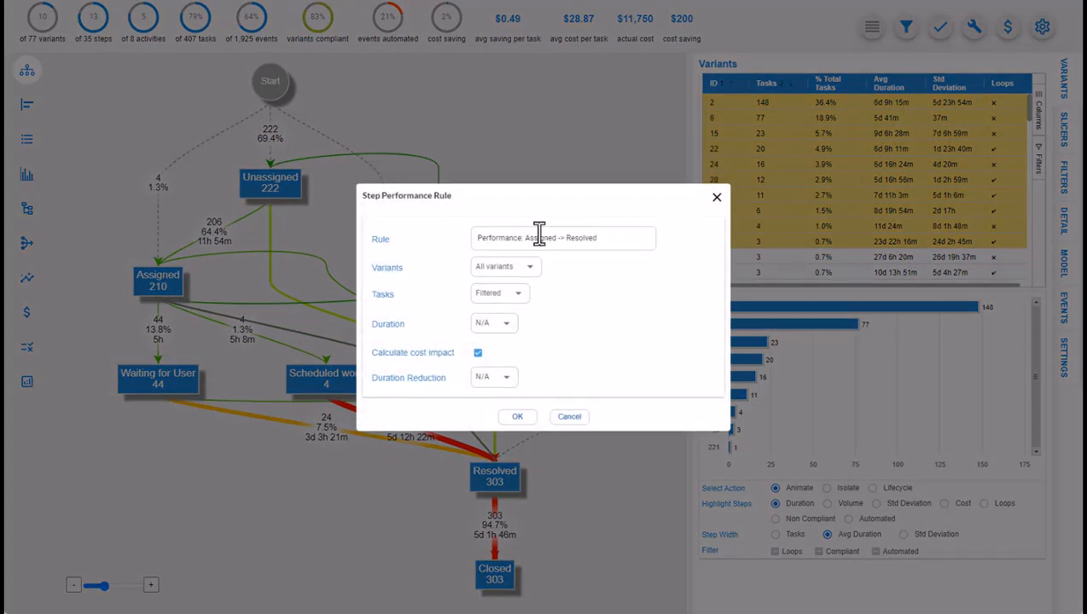
pyautogui.tripleClick(550, 239)
pyautogui.write('Slow resolution for high priority incidents. Assigned to resolved is > 6 hrs')
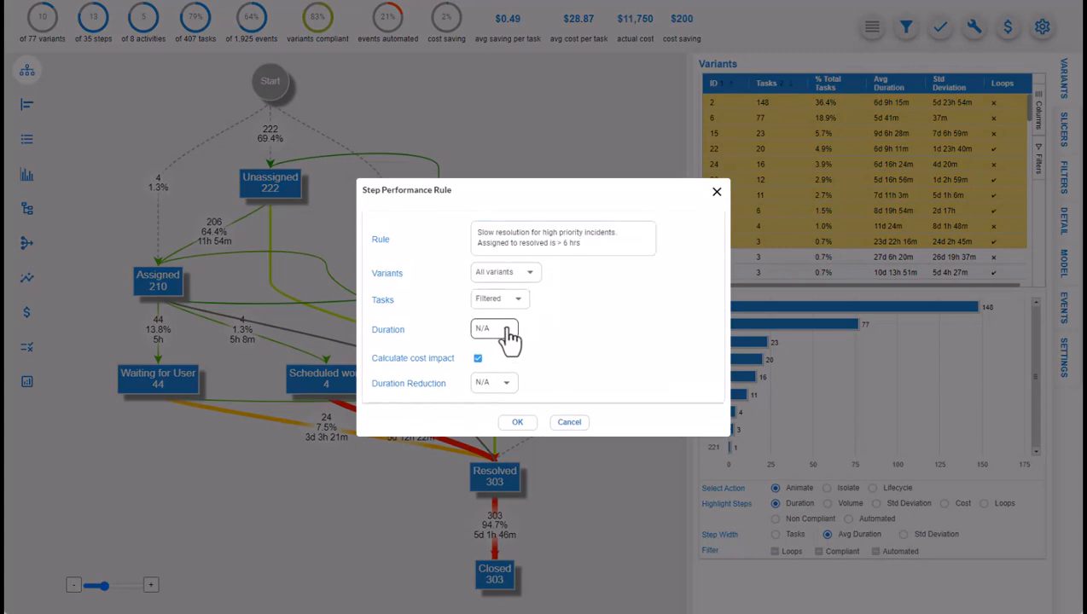
# Set the high priority rule's duration to "Greater than" 6 hrs and save it without calculating cost impact.
pyautogui.click(505, 331)
pyautogui.click(513, 370)
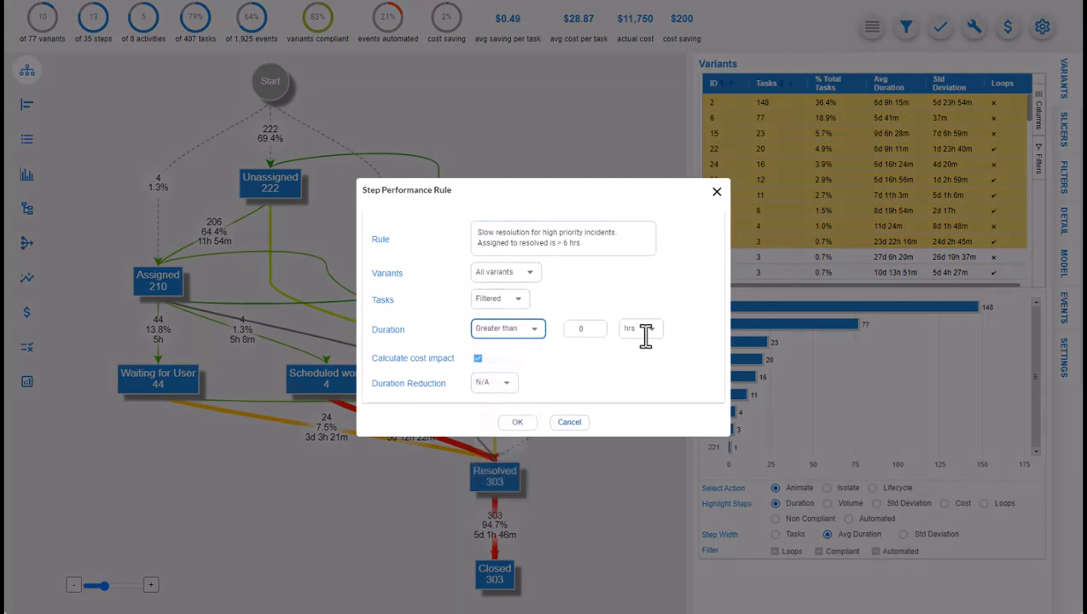
pyautogui.click(587, 328)
pyautogui.write('6')
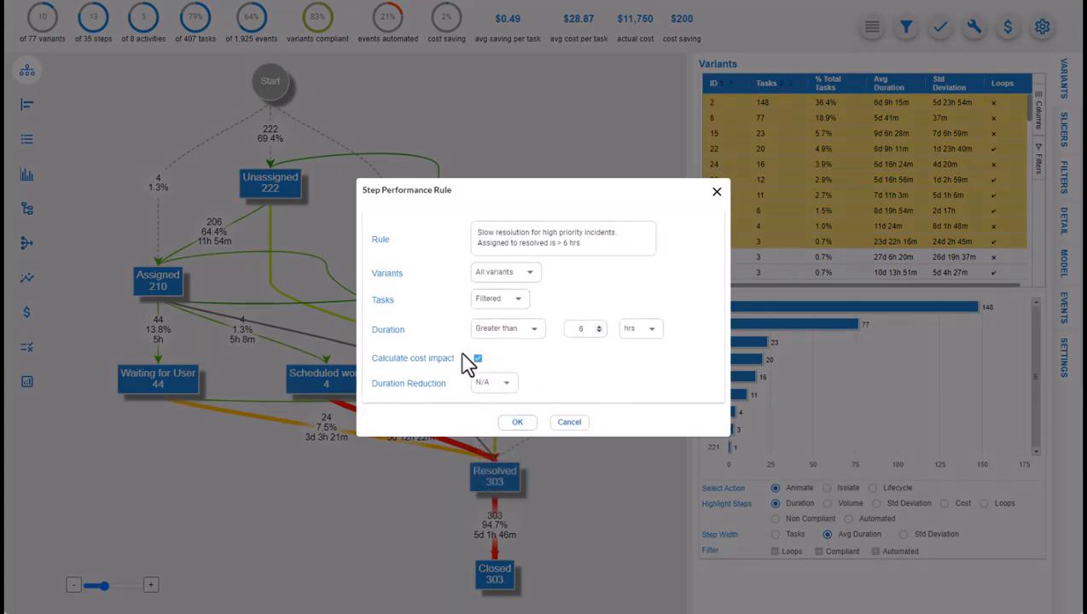
pyautogui.click(477, 359)
pyautogui.click(526, 424)
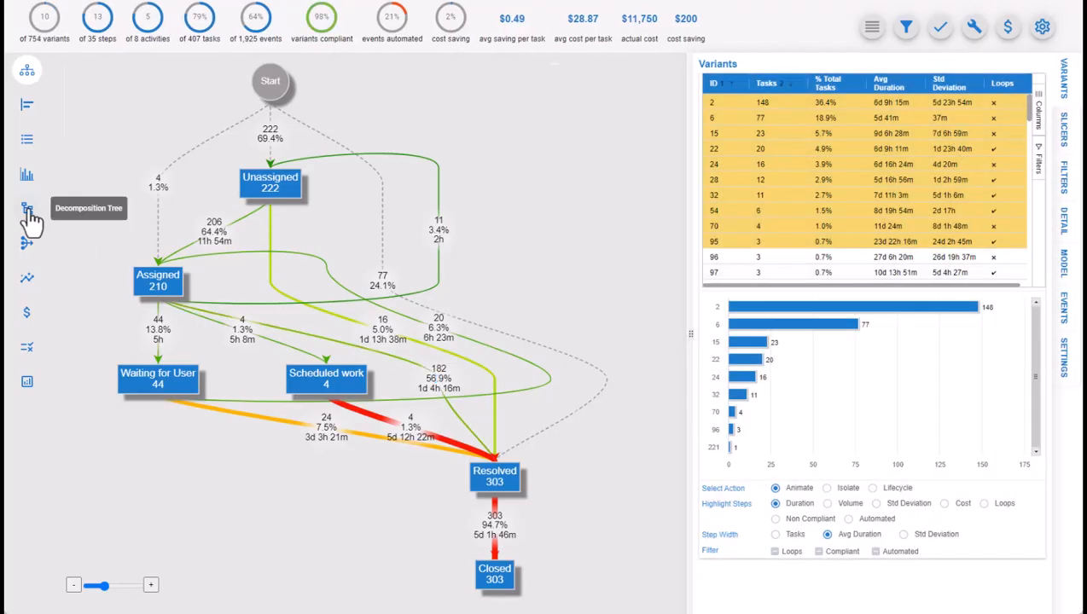
# Break down the high priority tasks by Category in the decomposition tree, and open the cost view.
pyautogui.click(27, 208)
pyautogui.click(317, 81)
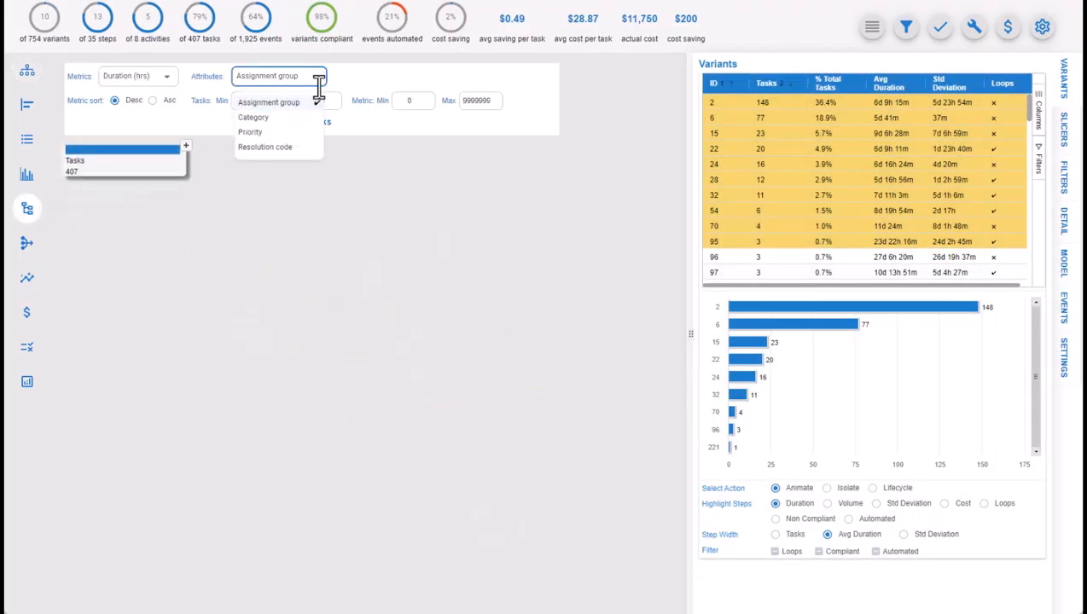
pyautogui.click(266, 119)
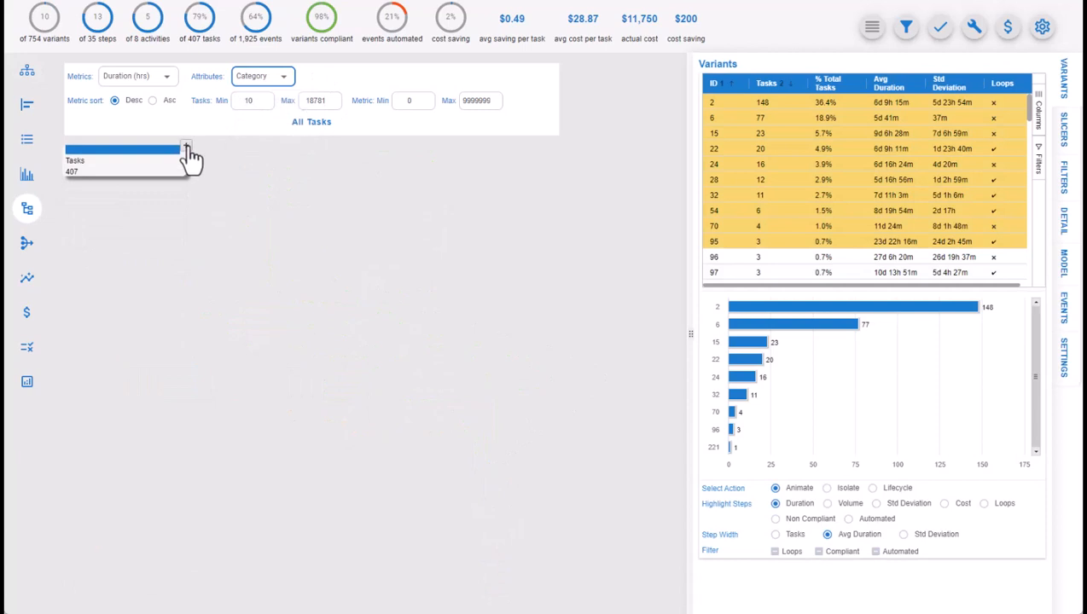
pyautogui.click(186, 149)
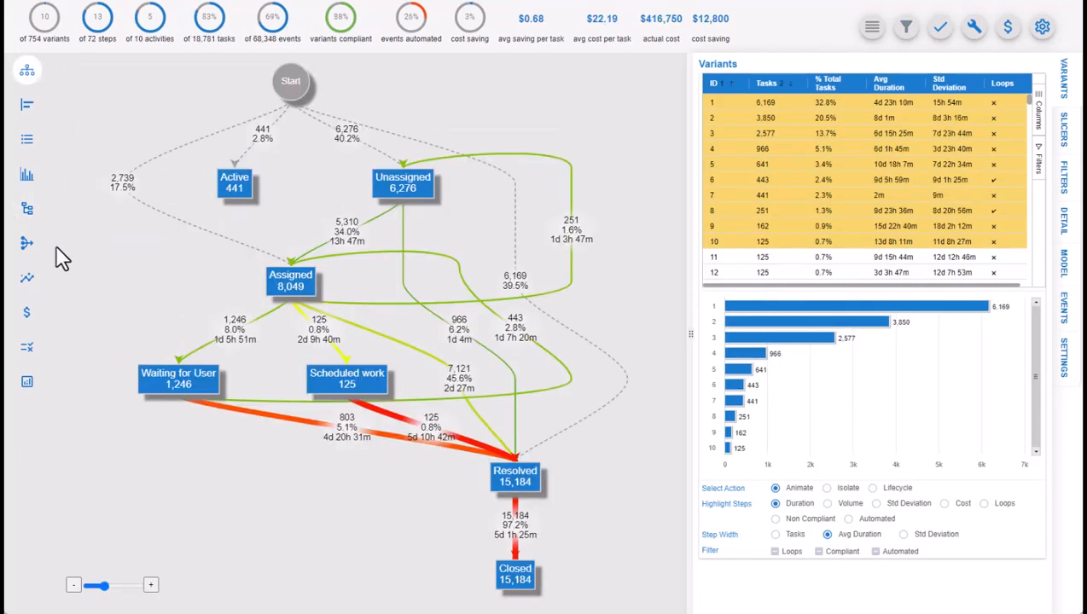
pyautogui.click(28, 314)
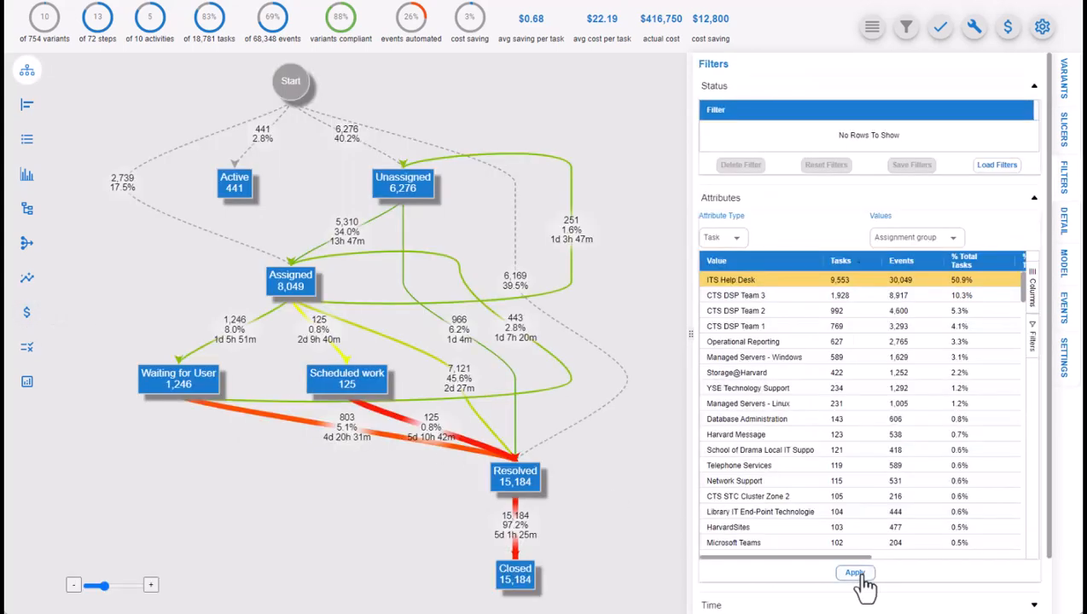
# Filter by assignment group ITS Help Desk and begin an Assigned to Resolved performance rule named "Reduce Assigned to Resolved time by 50% for incidents resolved by HelpDesk".
pyautogui.click(858, 575)
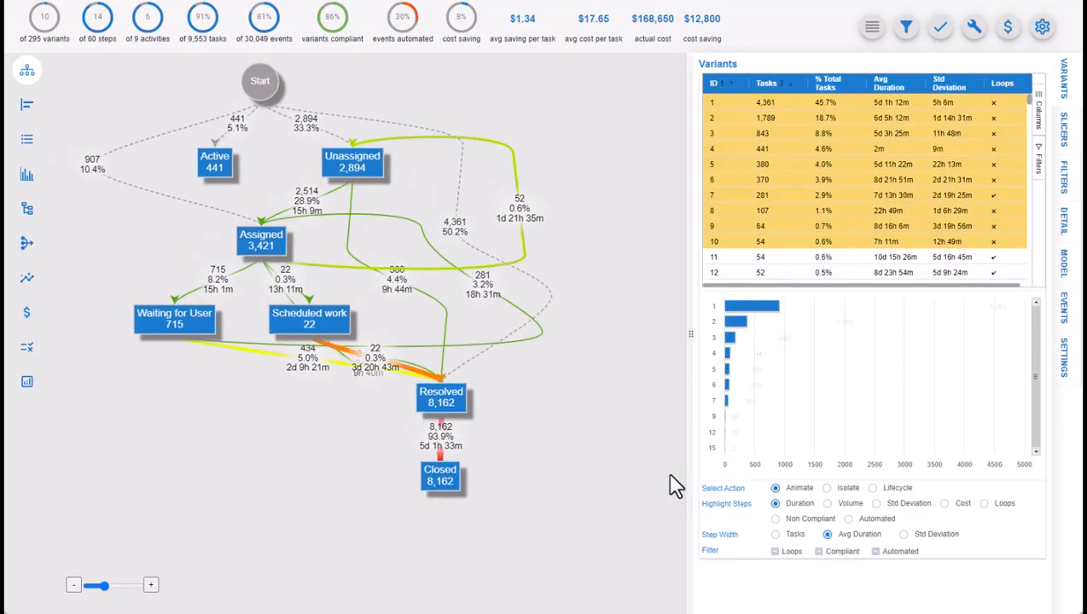
pyautogui.rightClick(454, 373)
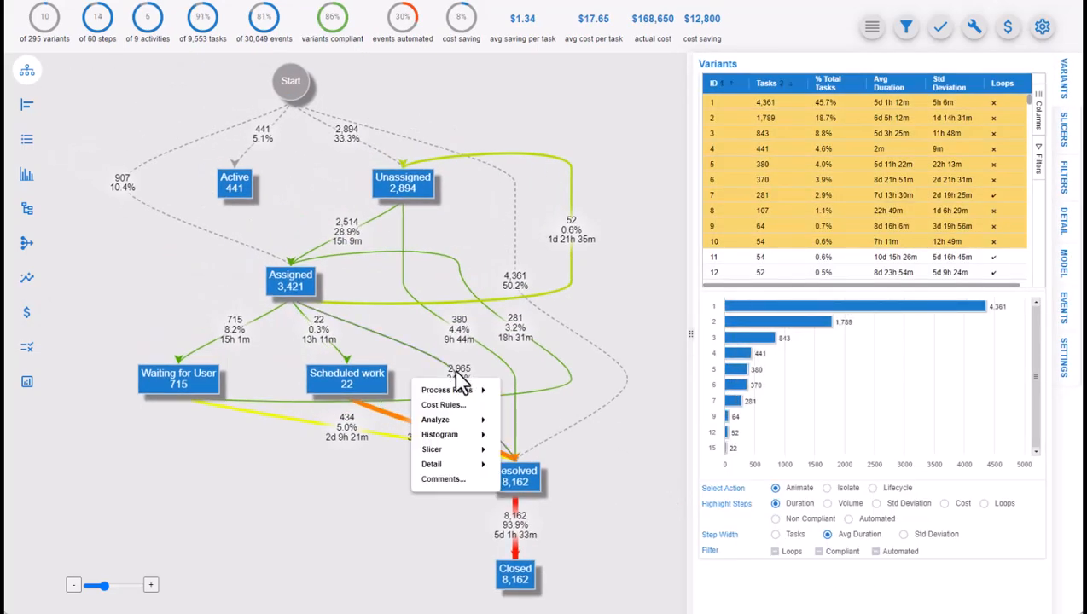
pyautogui.moveTo(469, 390)
pyautogui.click(546, 422)
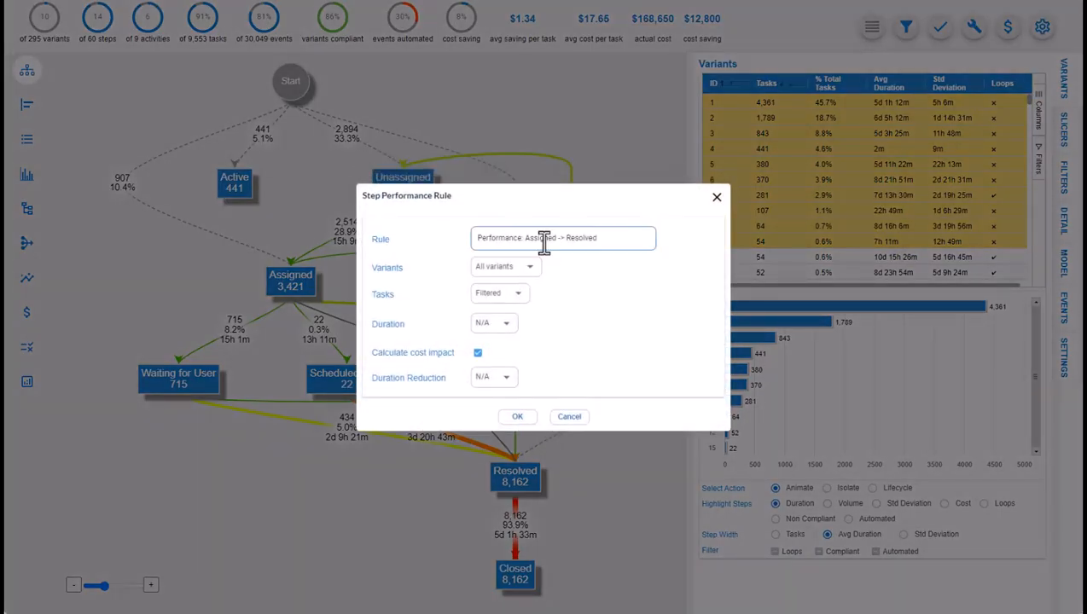
pyautogui.doubleClick(544, 238)
pyautogui.hotkey('ctrl', 'a')
pyautogui.write('Reduce Assigned to Resolved time by 50% for incidents resolved by HelpDesk')
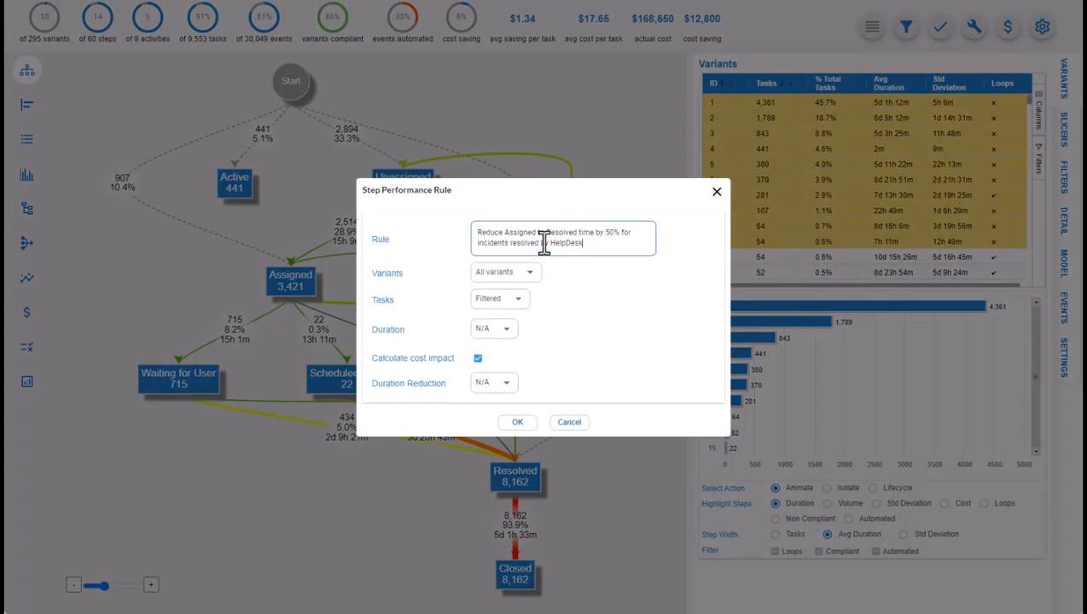
# Save the HelpDesk performance rule with a duration reduction percentage of 50 and review it in the process rules.
pyautogui.click(494, 383)
pyautogui.click(502, 442)
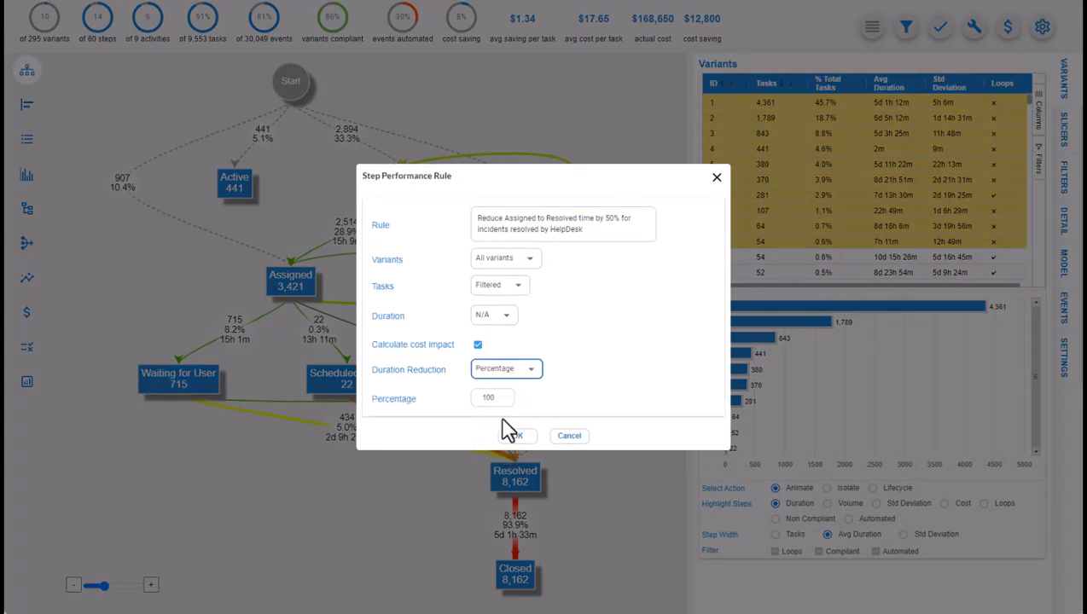
pyautogui.click(492, 397)
pyautogui.write('50')
pyautogui.click(518, 436)
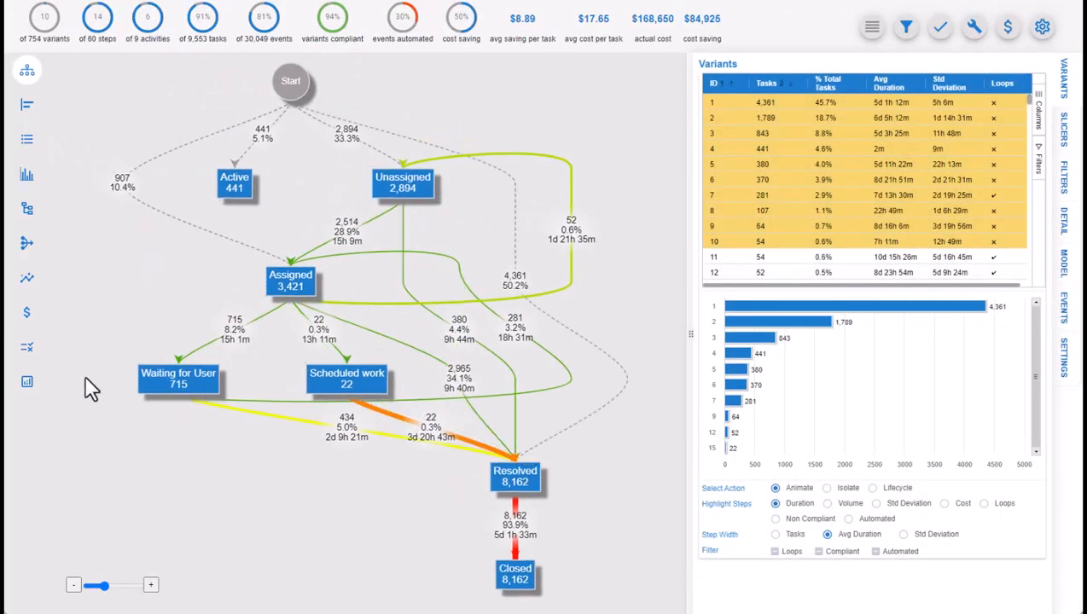
pyautogui.click(27, 349)
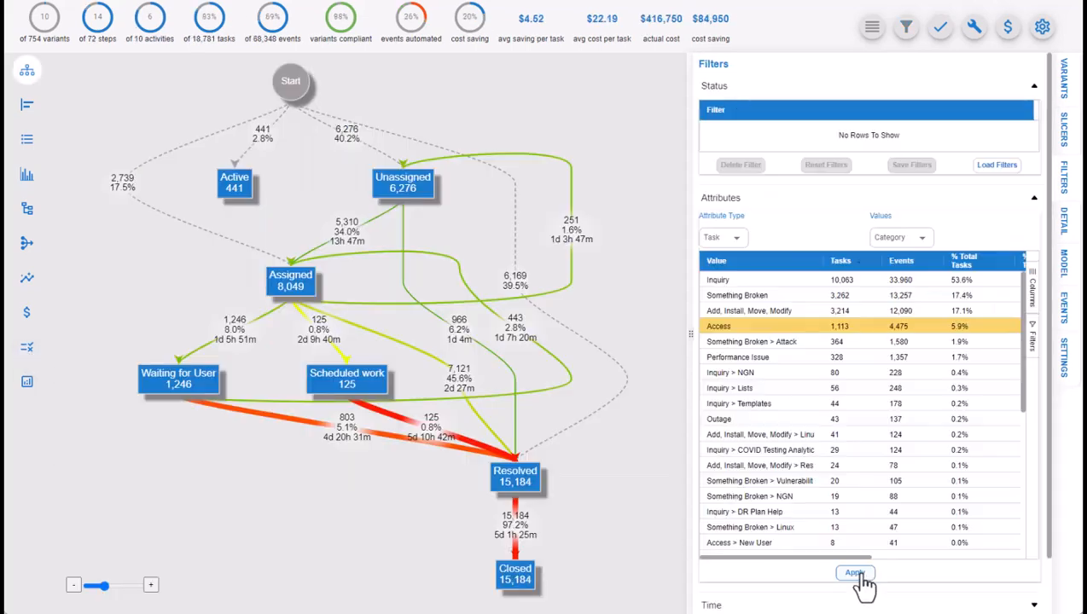
# Filter by category Access and begin an Assigned to Resolved performance rule named "Reduce Assigned to Resolved time by 30% for incidents with Category = Access".
pyautogui.click(855, 574)
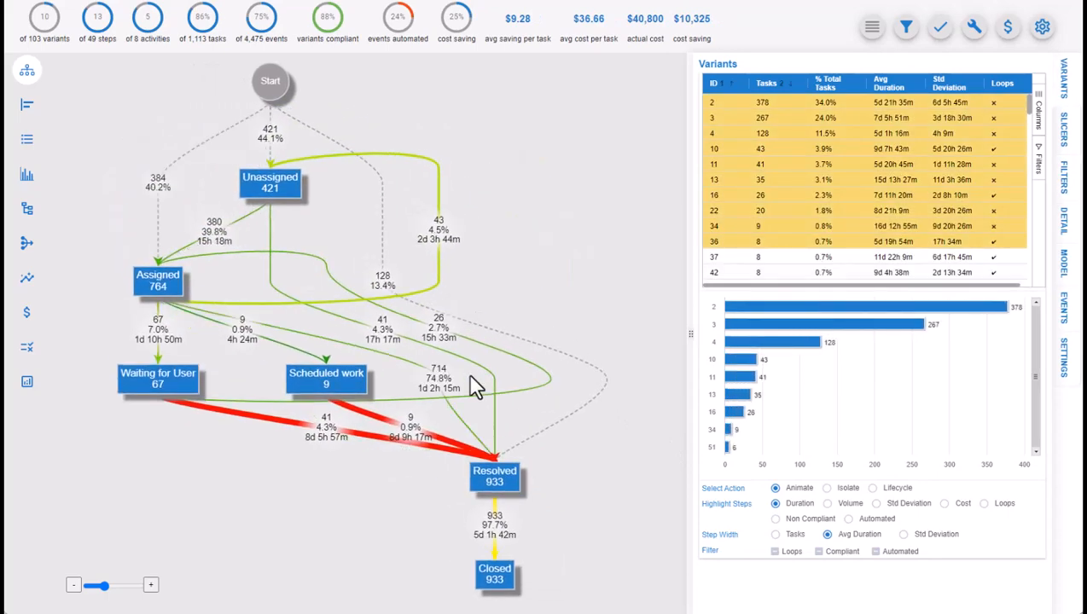
pyautogui.rightClick(437, 383)
pyautogui.moveTo(444, 396)
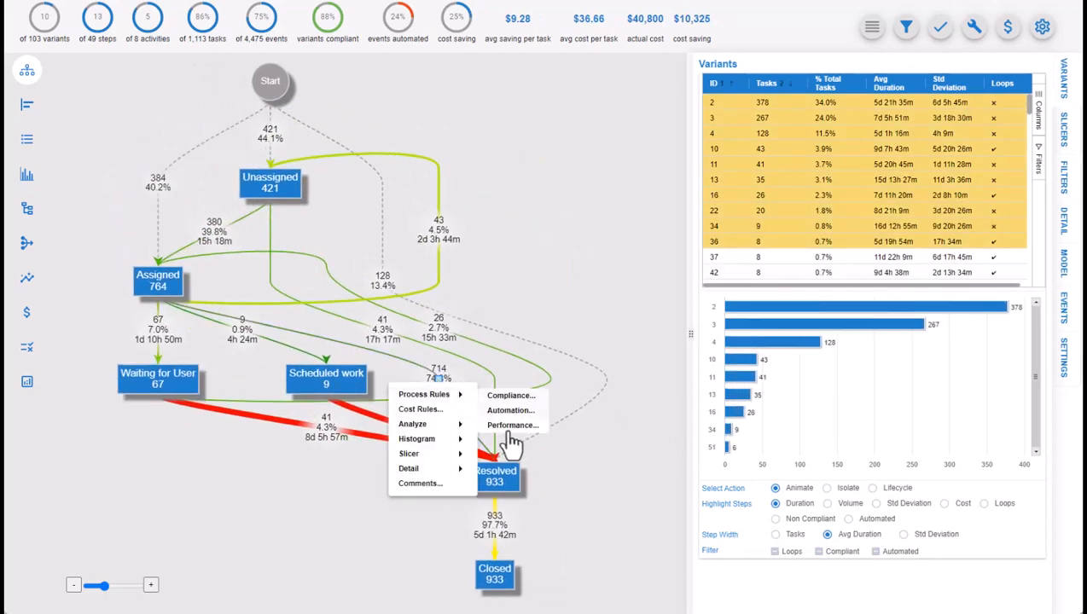
pyautogui.click(510, 427)
pyautogui.tripleClick(563, 236)
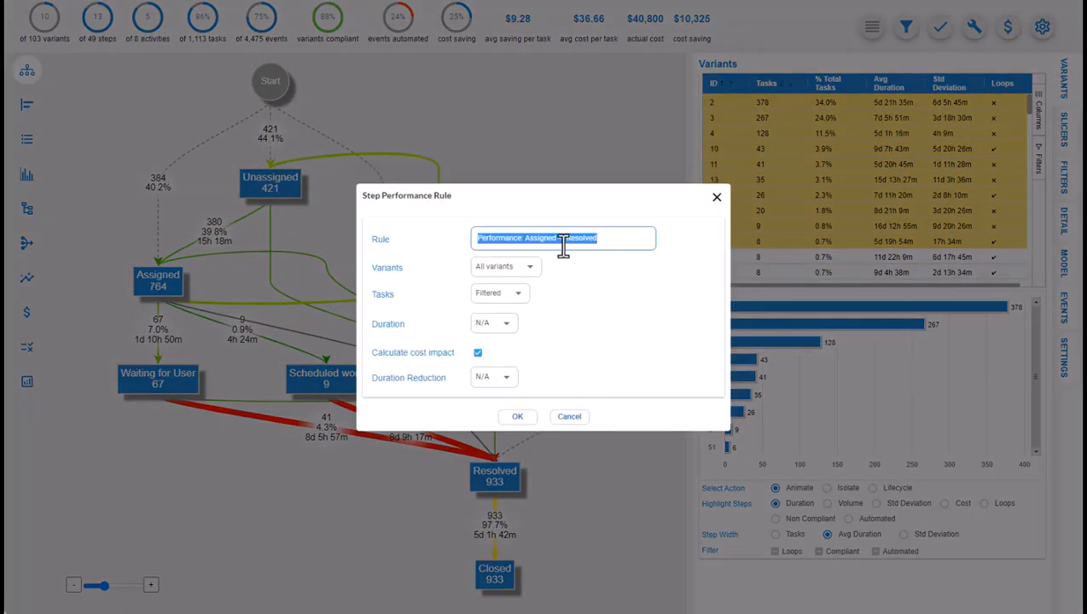
pyautogui.write('Reduce Assigned to Resolved time by 30% for incidents with Category = Access')
# Save the Access category performance rule with a duration reduction percentage of 30 and review it in the process rules.
pyautogui.click(495, 382)
pyautogui.click(499, 437)
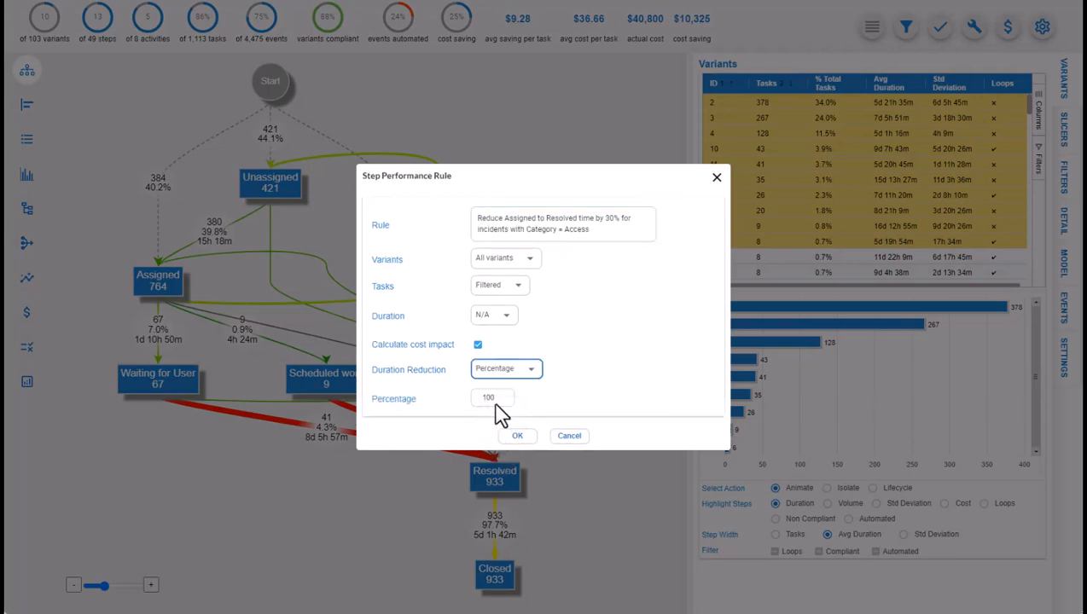
pyautogui.click(497, 398)
pyautogui.write('30')
pyautogui.click(517, 436)
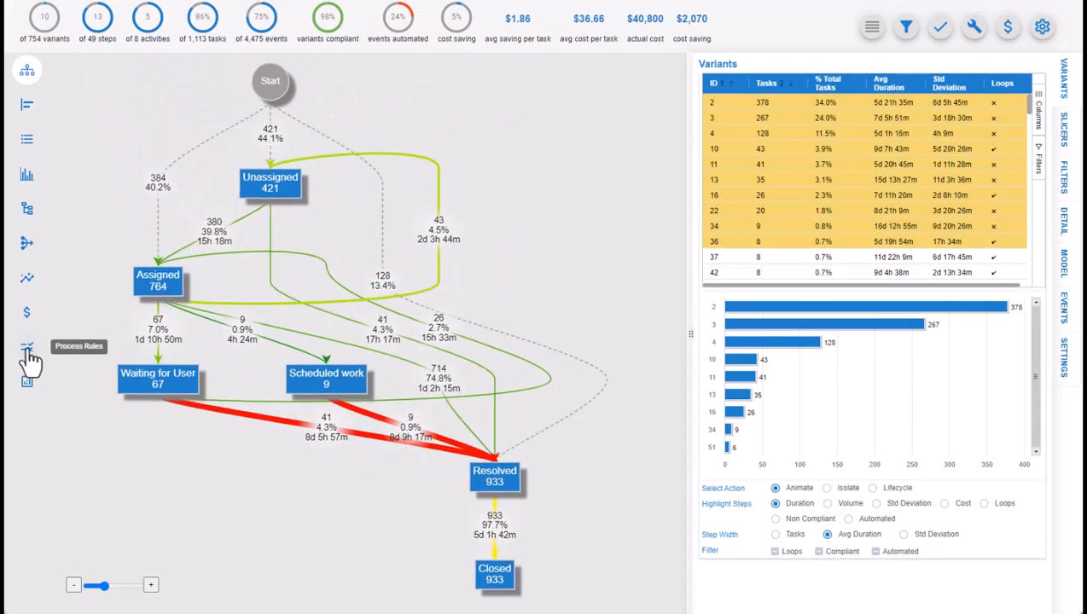
pyautogui.click(28, 353)
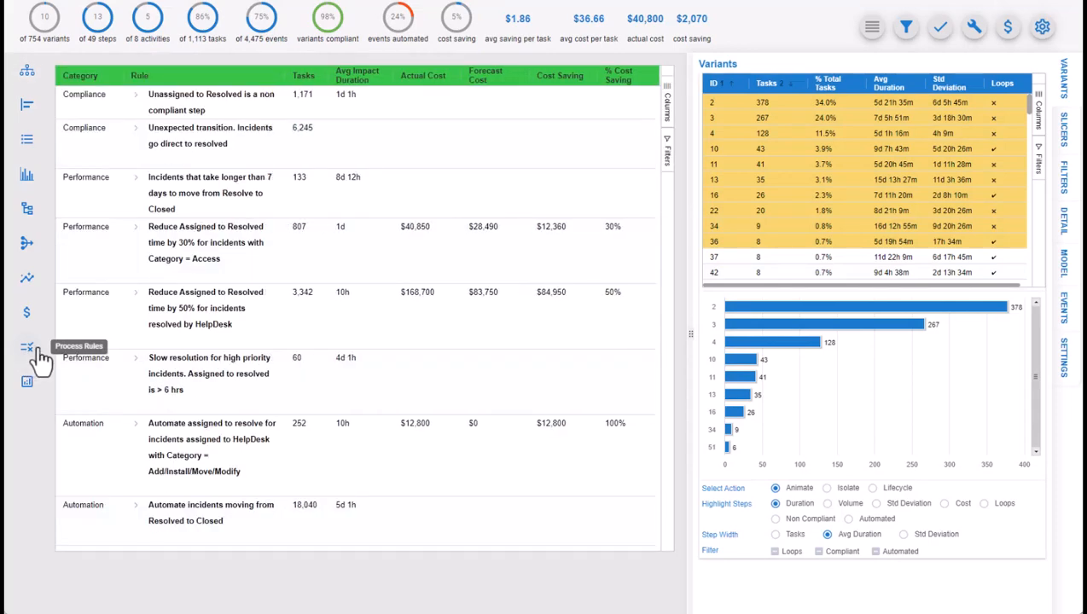
# Display the model statistics and expand the options for what gets saved with the model.
pyautogui.click(27, 381)
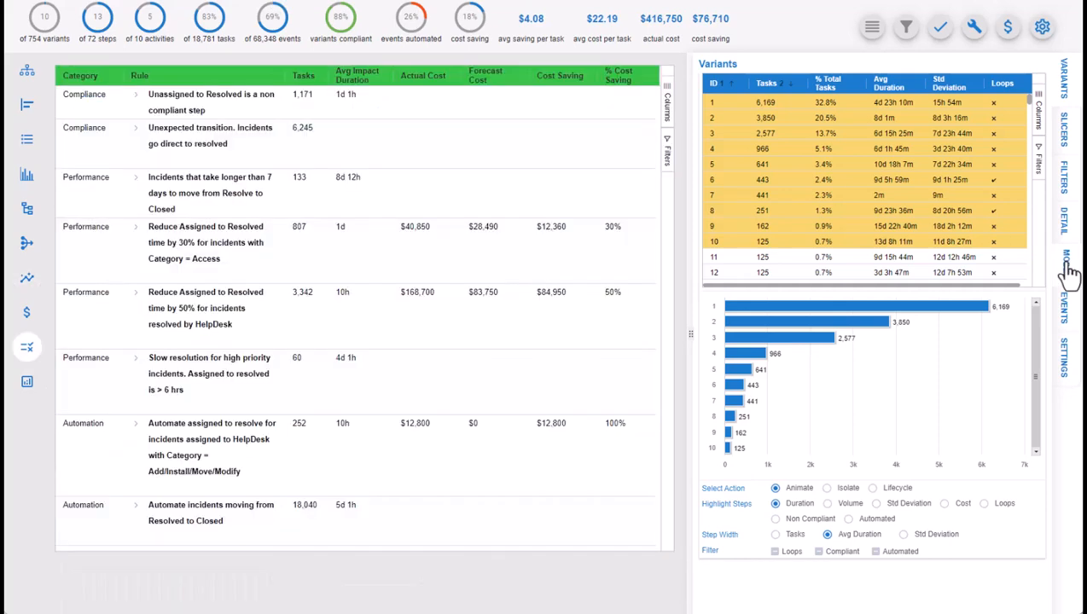
pyautogui.click(1066, 264)
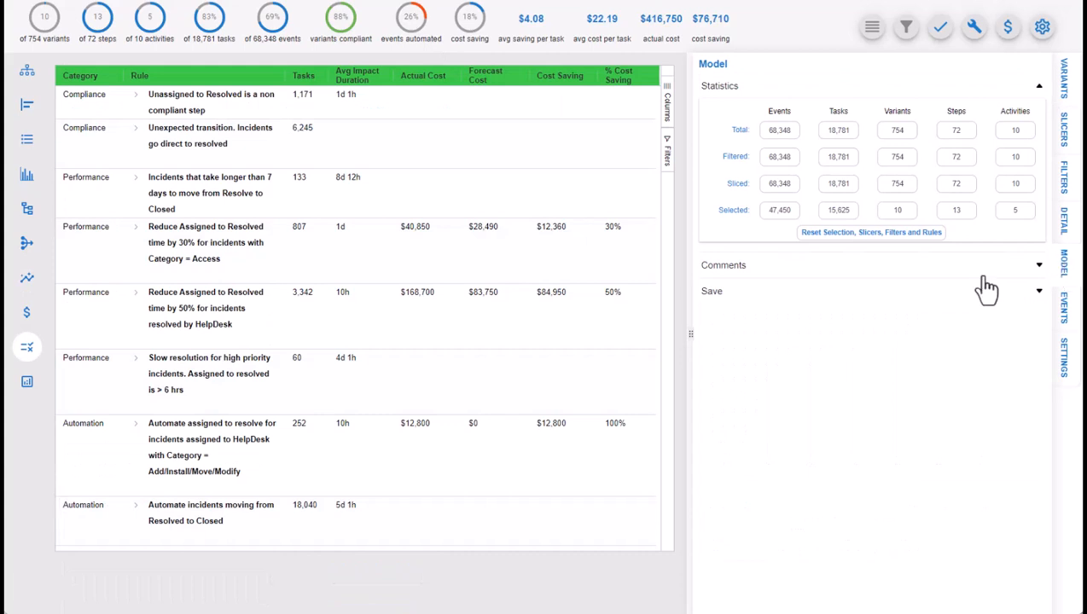
pyautogui.click(743, 296)
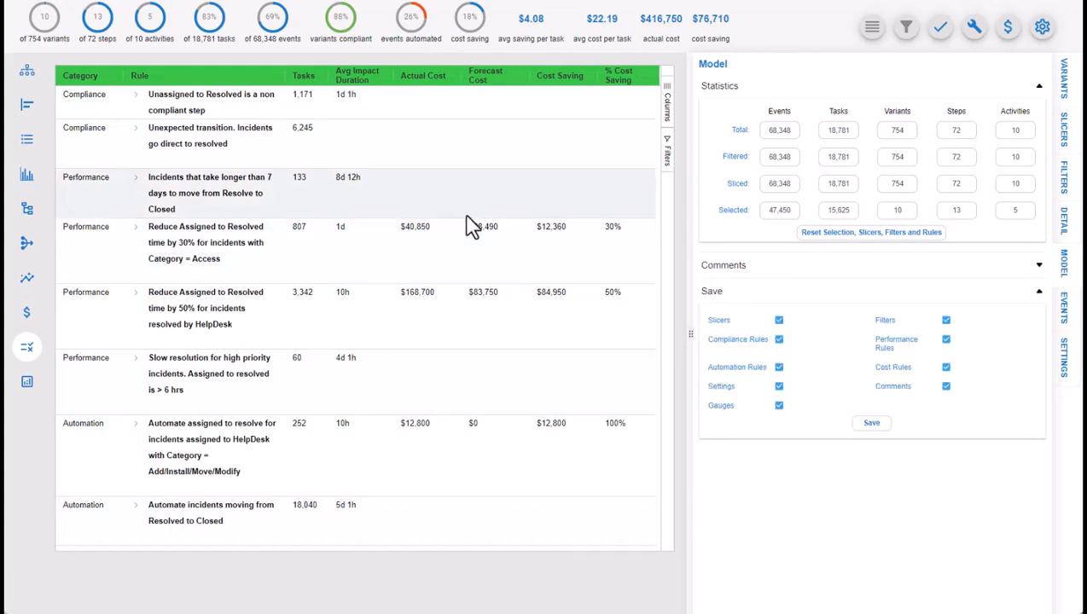
# Inspect the settings of the performance rule for incidents taking longer than 7 days from Resolve to Closed, closing it without changes.
pyautogui.rightClick(226, 192)
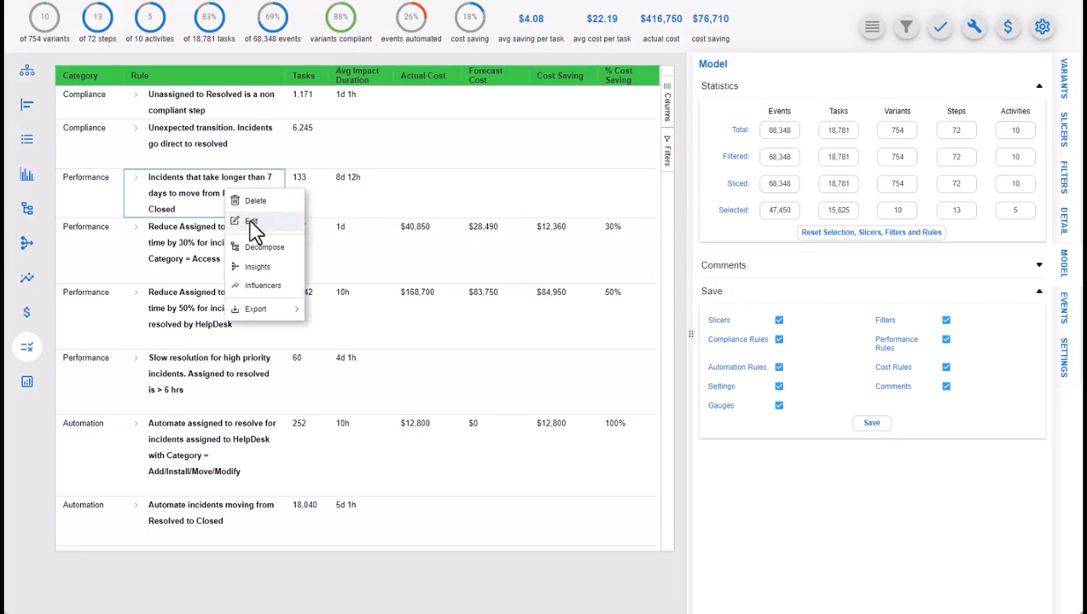
pyautogui.click(249, 222)
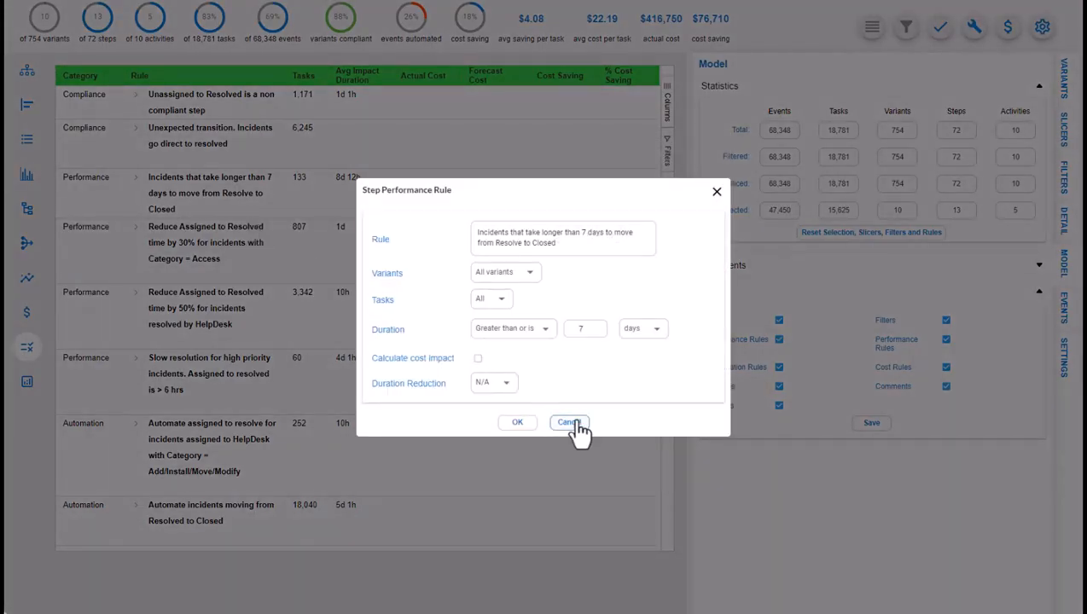
pyautogui.click(569, 422)
# Bring up the available actions for the compliance rule on incidents that go direct to resolved.
pyautogui.rightClick(188, 152)
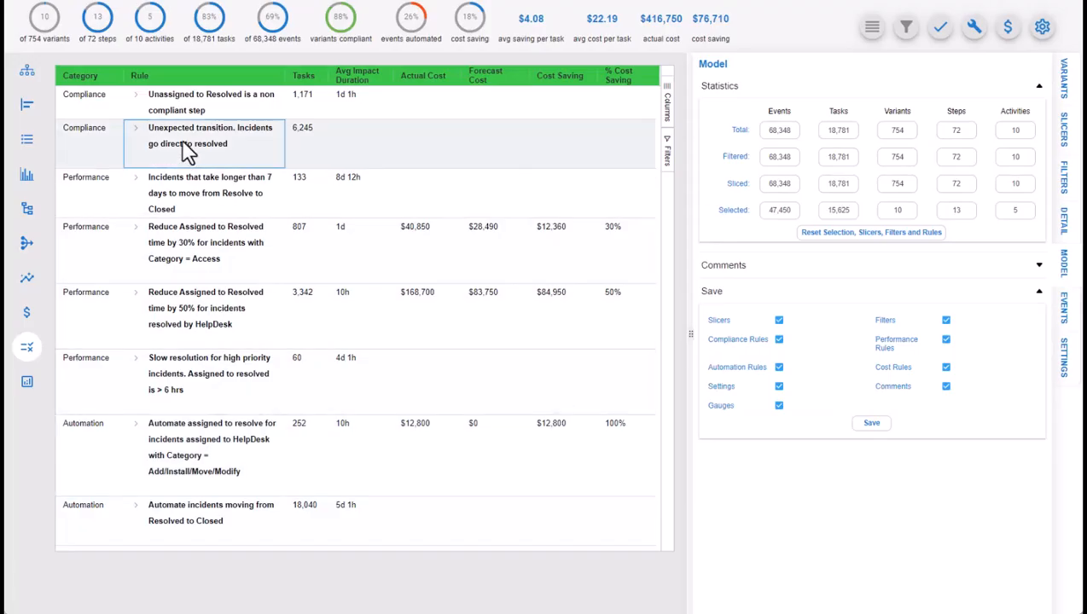